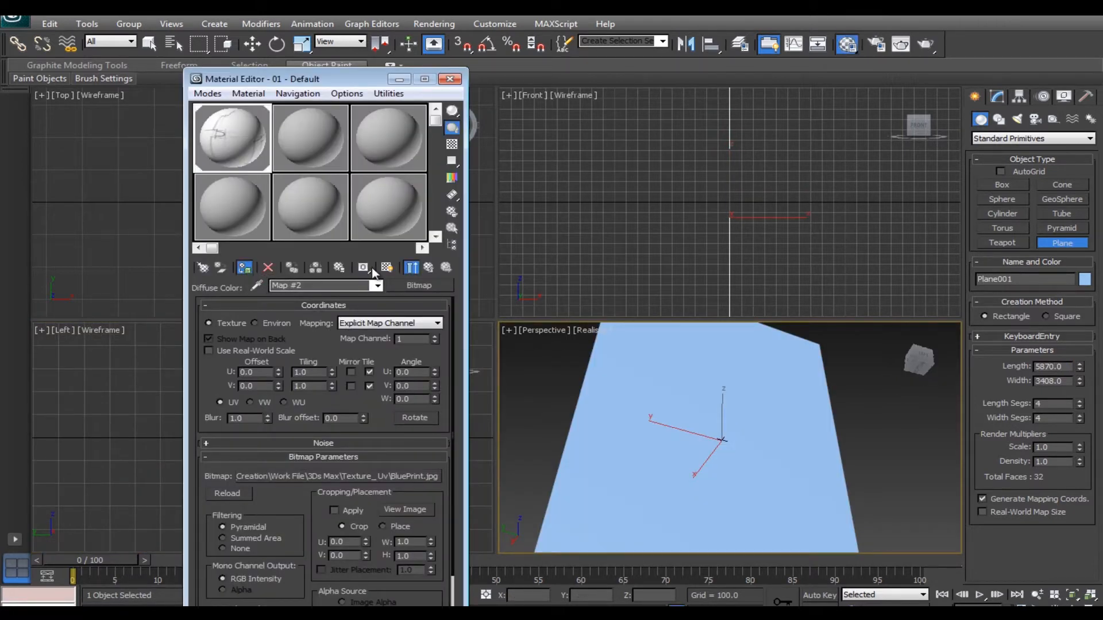
Step: Show the BluePrint.jpg bitmap on the reference plane in the shaded viewport
left_click(386, 267)
left_click(867, 407)
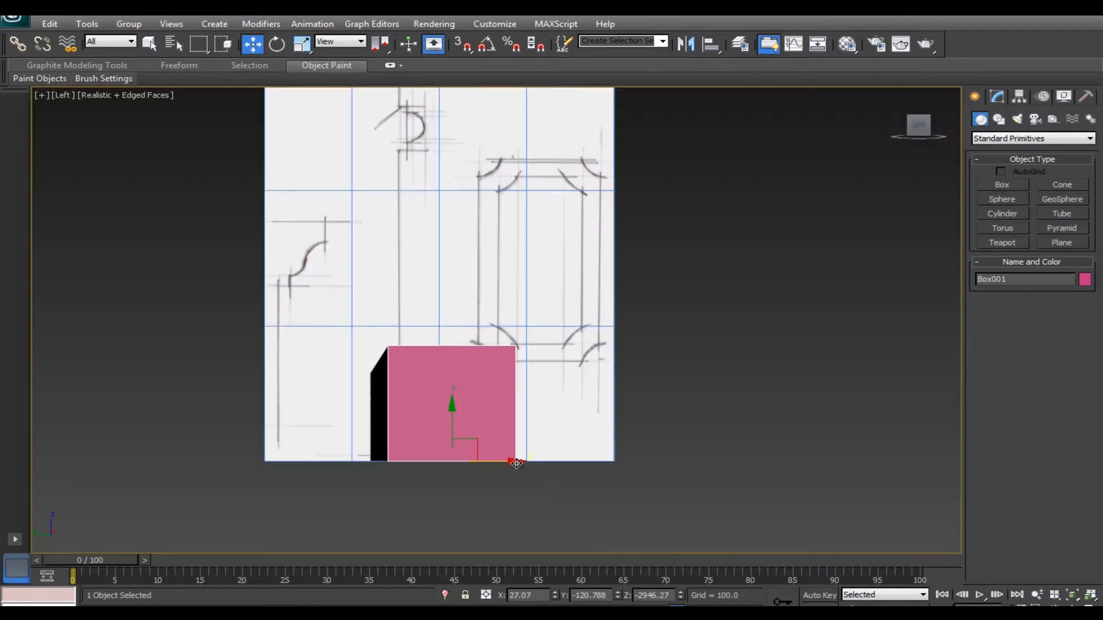
Step: Align the box with the base of the column outline on the blueprint and convert it to an Editable Poly
left_click_drag(613, 313, 543, 348)
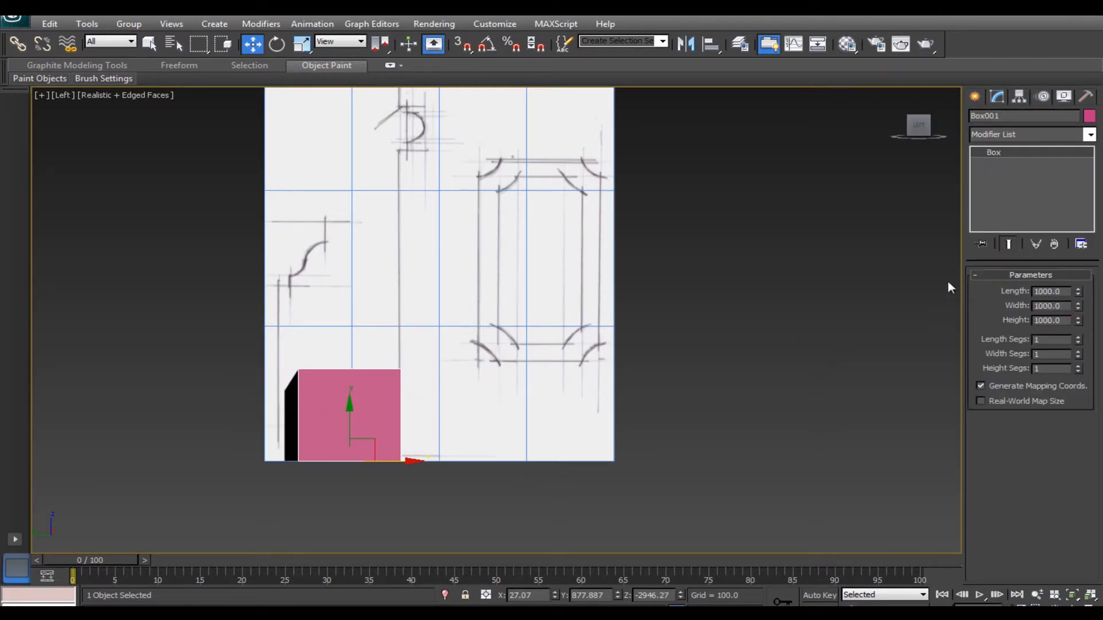
right_click(495, 409)
mouse_move(406, 538)
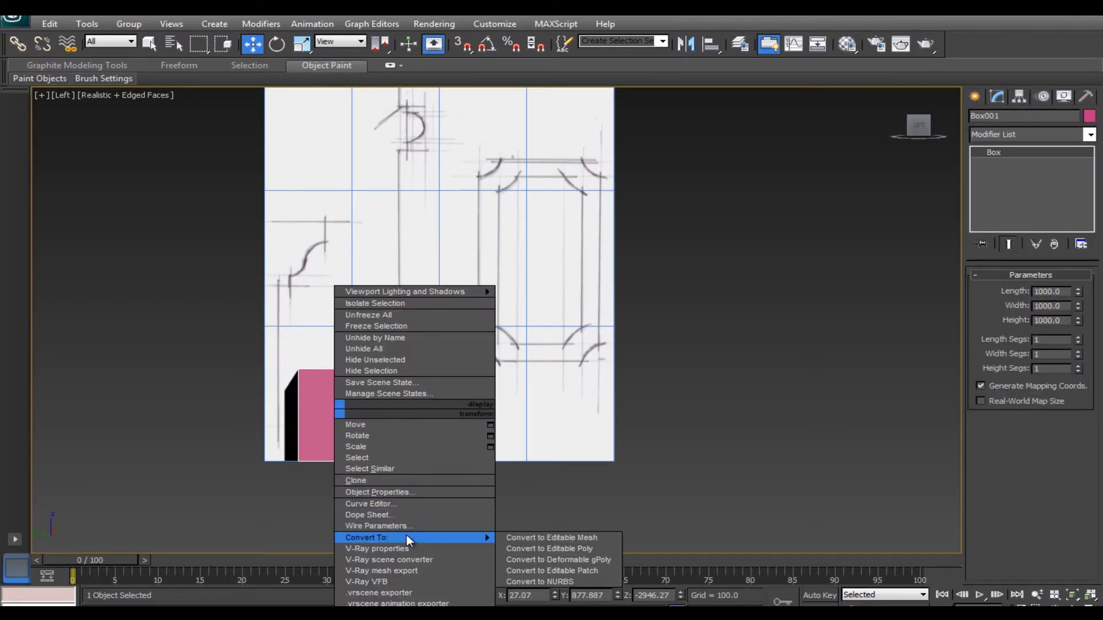
left_click(555, 549)
Step: Raise the box's top vertices to the lower line of the blueprint's middle moulding
left_click_drag(259, 344, 406, 381)
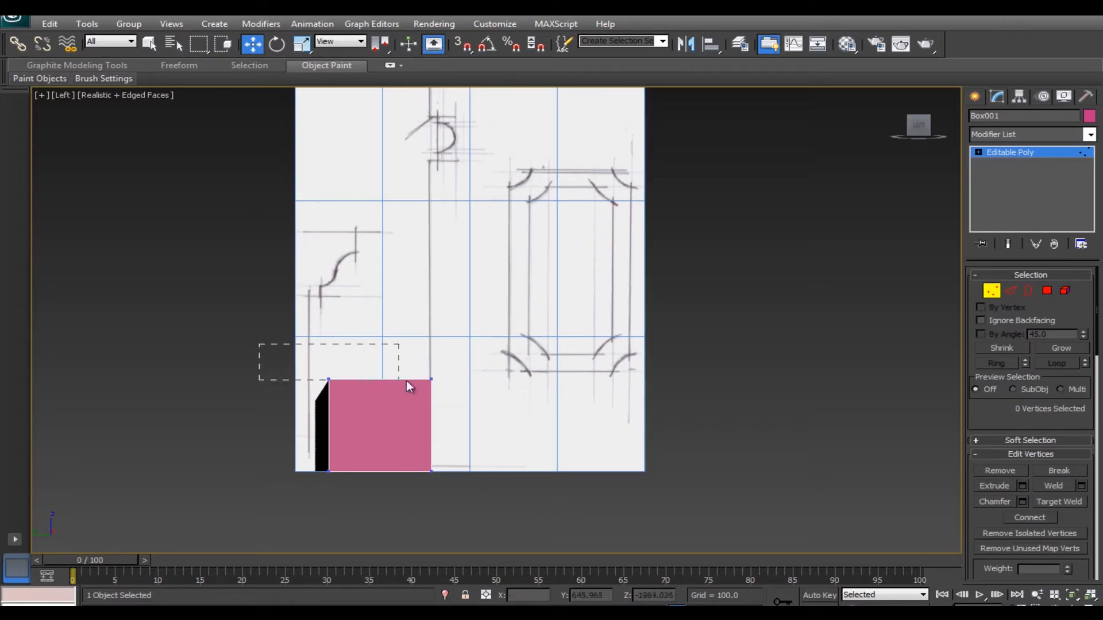
left_click_drag(380, 323, 374, 104)
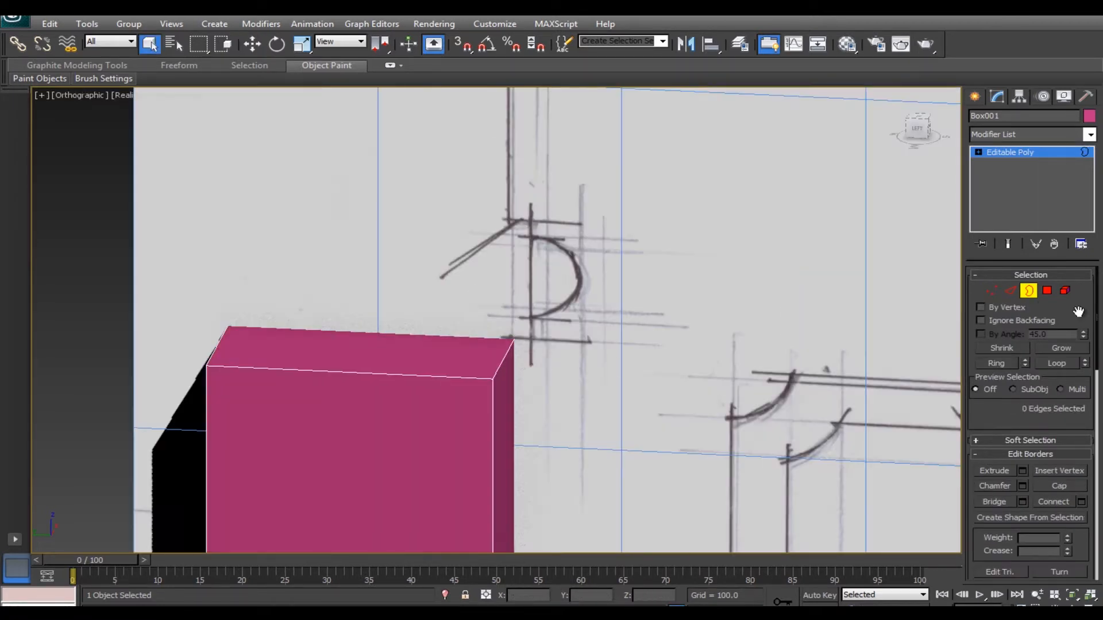
Step: Delete the top and bottom faces of the box to leave open borders
left_click(475, 373)
key("Delete")
scroll(615, 425, "down", 3)
middle_click_drag(615, 426, 531, 310, "alt")
left_click(438, 509)
key("Delete")
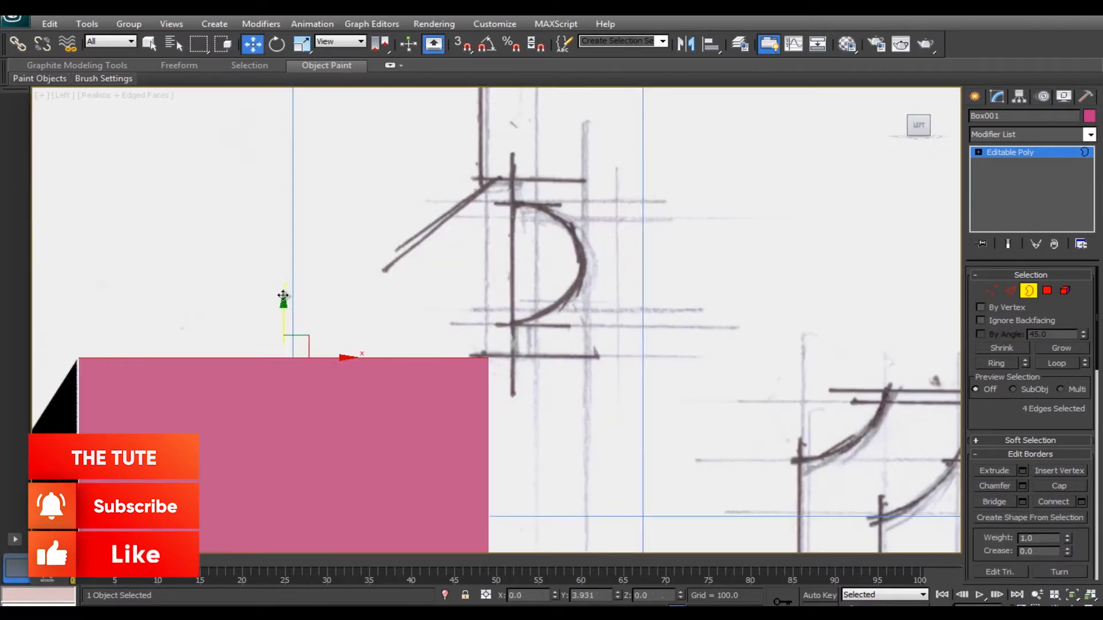
Step: Extend the shaft's top border outward and upward to form the lower fillet of the middle moulding
key("r")
left_click_drag(330, 332, 386, 325, "shift")
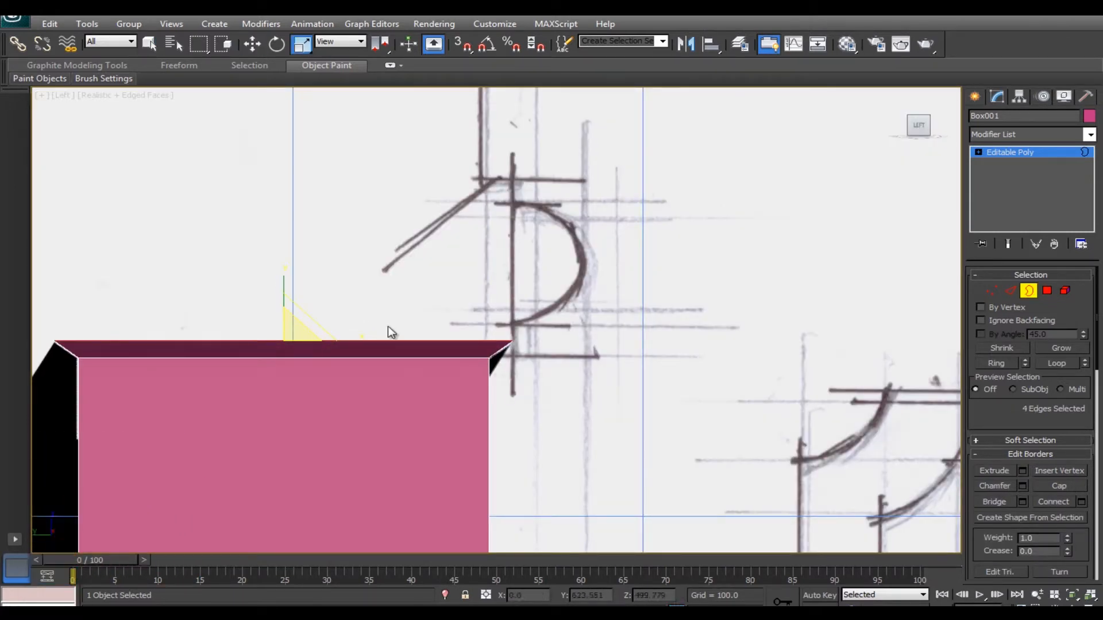
key("w")
left_click_drag(284, 285, 327, 294)
key("r")
key("w")
Step: Extend and widen the border in stages along the lower half of the rounded middle moulding, up to its widest point
left_click_drag(283, 256, 283, 238, "shift")
key("r")
left_click_drag(307, 284, 324, 280)
key("w")
mouse_move(283, 222)
left_mouse_down("shift")
mouse_move(283, 183)
mouse_move(293, 238)
left_mouse_up("shift")
key("r")
key("w")
Step: Extend and narrow the border in stages along the upper half of the rounded middle moulding, following the blueprint curve
left_click_drag(283, 185, 283, 167, "shift")
key("r")
left_click_drag(289, 215, 289, 222)
left_click_drag(285, 154, 285, 150, "shift")
key("r")
left_click_drag(291, 199, 296, 210)
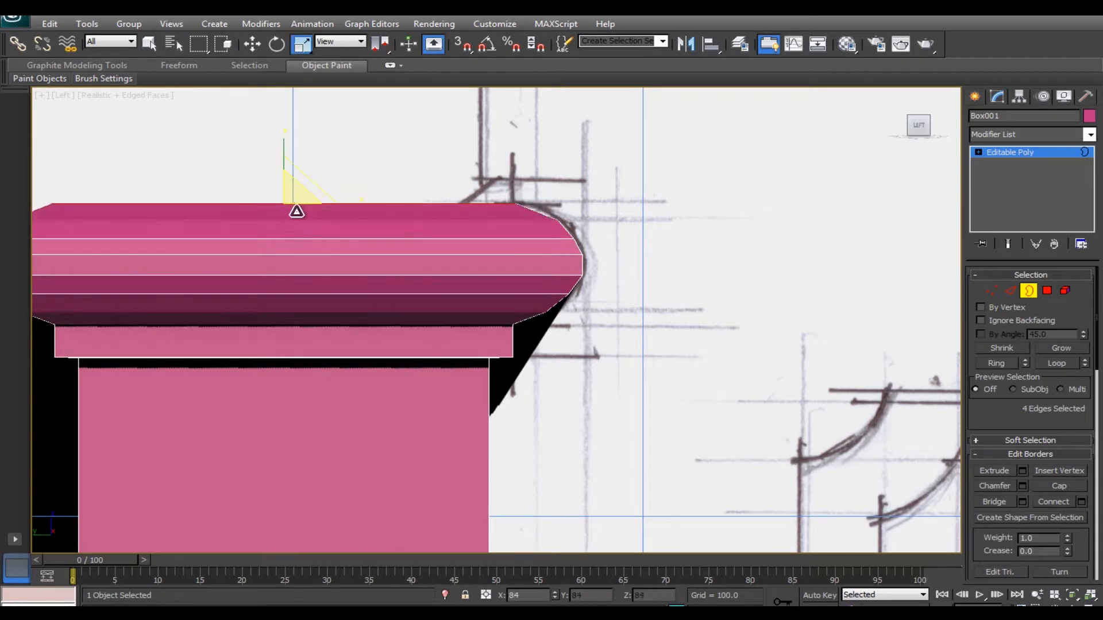
key("w")
left_click_drag(285, 146, 285, 153)
key("r")
mouse_move(292, 202)
left_mouse_down()
mouse_move(285, 153)
mouse_move(293, 197)
left_mouse_up()
Step: Finish the middle moulding with its upper fillet and extend the neck up to the underside of the capital
key("r")
key("w")
mouse_move(284, 143)
left_mouse_down("shift")
mouse_move(283, 114)
mouse_move(292, 158)
left_mouse_up("shift")
key("r")
key("w")
middle_click_drag(283, 119, 294, 269)
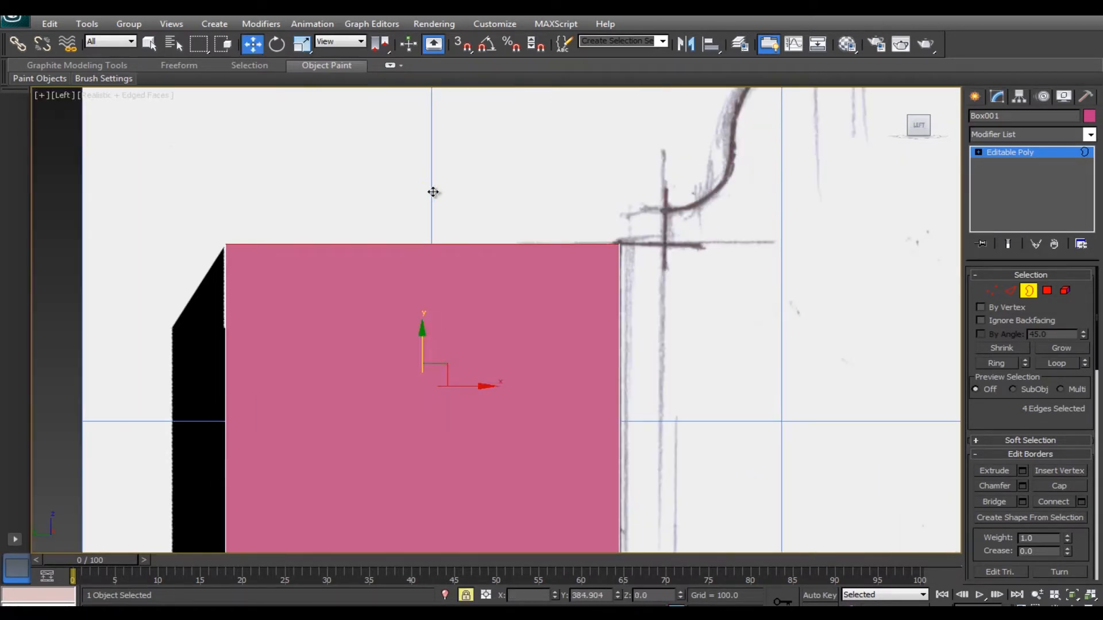
Step: Build the capital's lower fillet and the lower part of its S-curve by extending and widening the border along the blueprint
left_click_drag(404, 176, 425, 157, "shift")
middle_click_drag(425, 158, 285, 365)
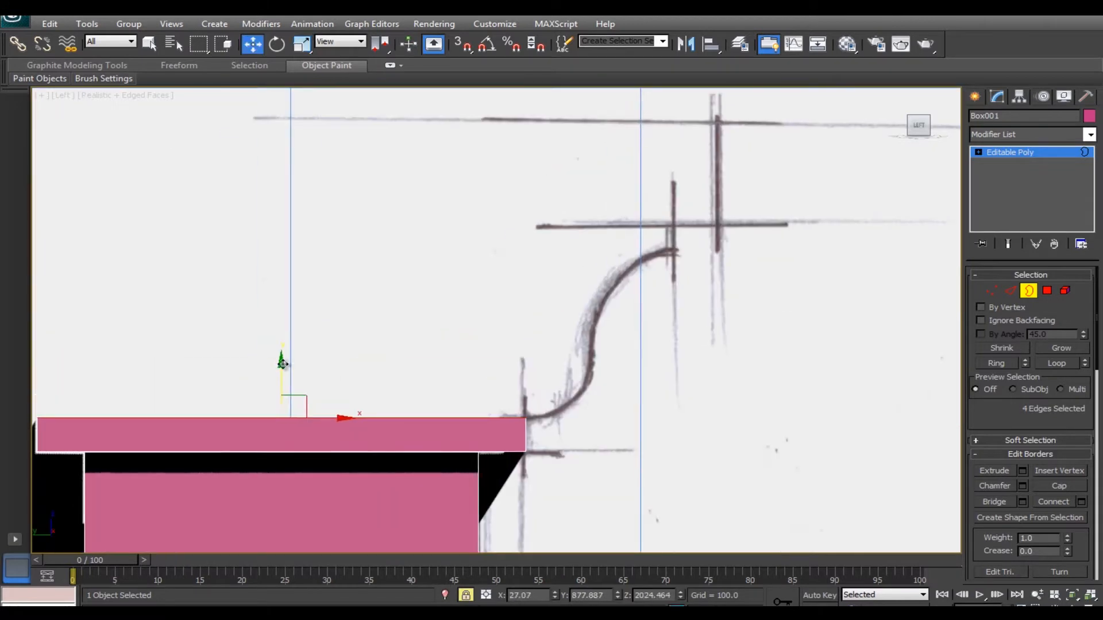
left_click_drag(284, 365, 283, 348, "shift")
key("r")
left_click_drag(293, 395, 294, 383)
key("w")
left_click_drag(283, 345, 283, 327, "shift")
key("r")
left_click_drag(301, 363, 302, 360)
key("w")
left_click_drag(282, 313, 281, 276, "shift")
left_click_drag(281, 273, 281, 256, "shift")
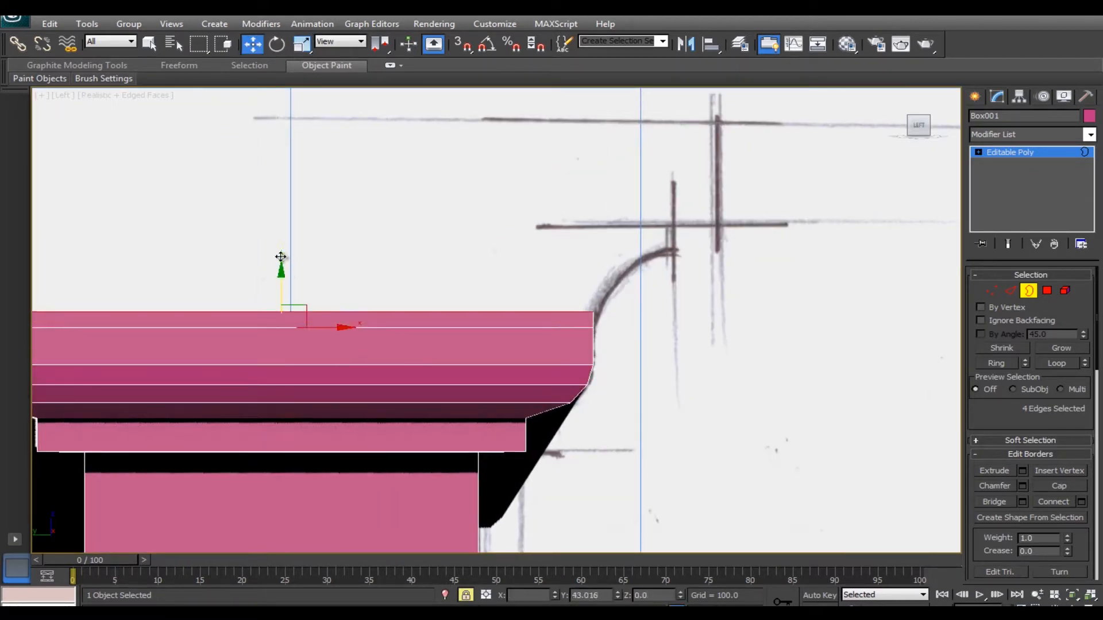
Step: Continue the border outward and upward in stages along the upper part of the capital's S-curve
key("r")
left_click_drag(292, 300, 292, 297)
key("w")
mouse_move(281, 259)
left_mouse_down("shift")
mouse_move(281, 241)
mouse_move(293, 262)
left_mouse_up("shift")
key("w")
left_click_drag(282, 223, 284, 209, "shift")
key("r")
left_click_drag(296, 252, 298, 248)
key("w")
Step: Extend the border past the curve's end, widen it, and raise it to form the capital's top slab
left_click_drag(283, 207, 282, 152, "shift")
key("r")
left_click_drag(299, 197, 300, 192)
key("w")
left_click_drag(282, 151, 283, 62)
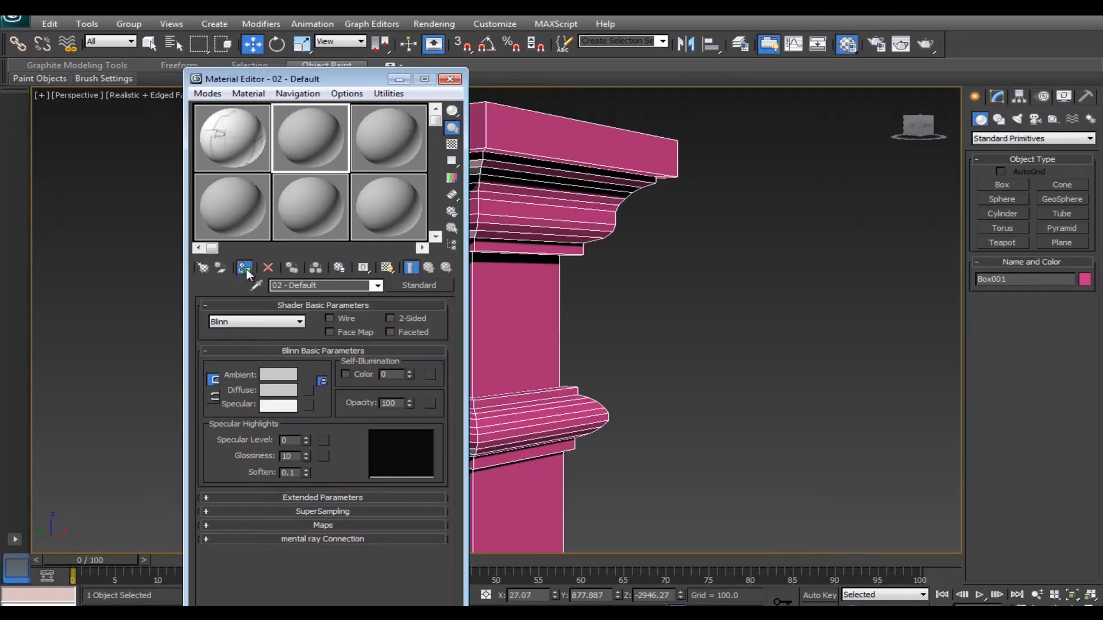
Step: Assign the 02 - Default material to the column and set its object colour to black
left_click(410, 268)
left_click_drag(350, 81, 721, 166)
left_click(770, 163)
left_click(1084, 280)
left_click(673, 347)
left_click(630, 395)
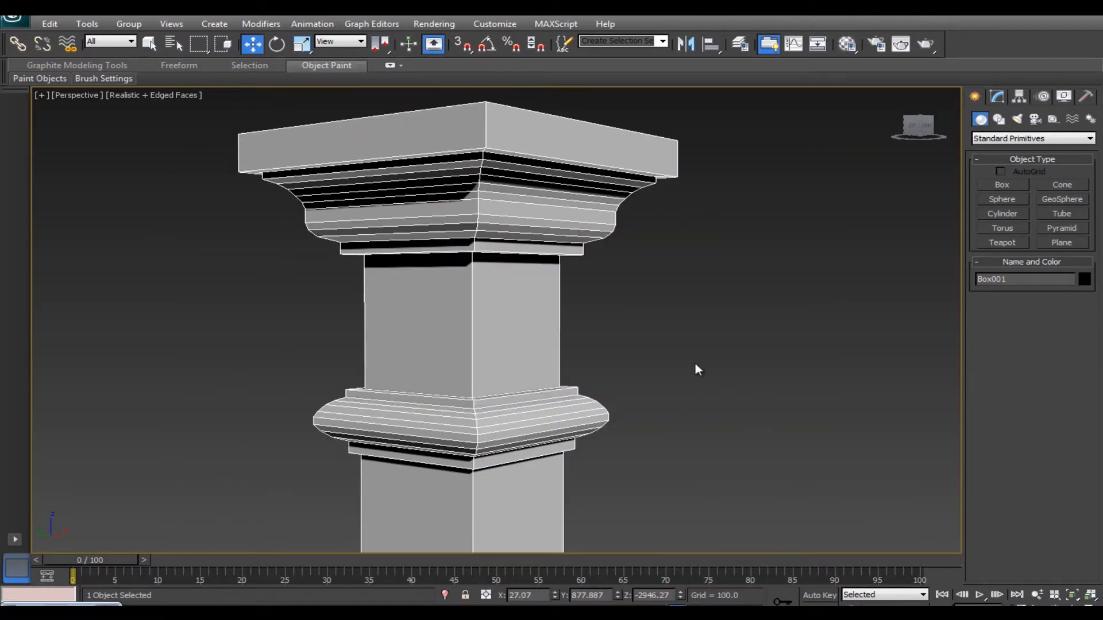
Step: Connect the four vertical corner edges of the lower shaft with one horizontal edge loop
left_click(695, 363)
middle_click_drag(694, 368, 640, 371, "alt")
middle_click_drag(660, 334, 629, 386)
left_click(629, 387)
left_click(997, 96)
left_click(1010, 291)
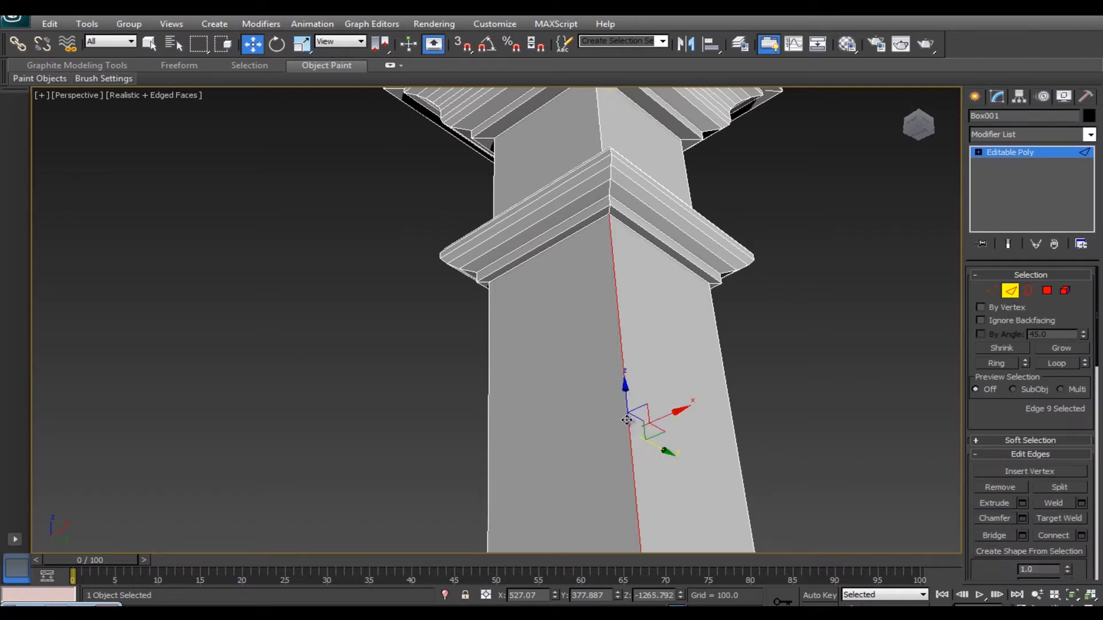
middle_click_drag(804, 357, 813, 387, "alt")
middle_click_drag(801, 316, 726, 367, "alt")
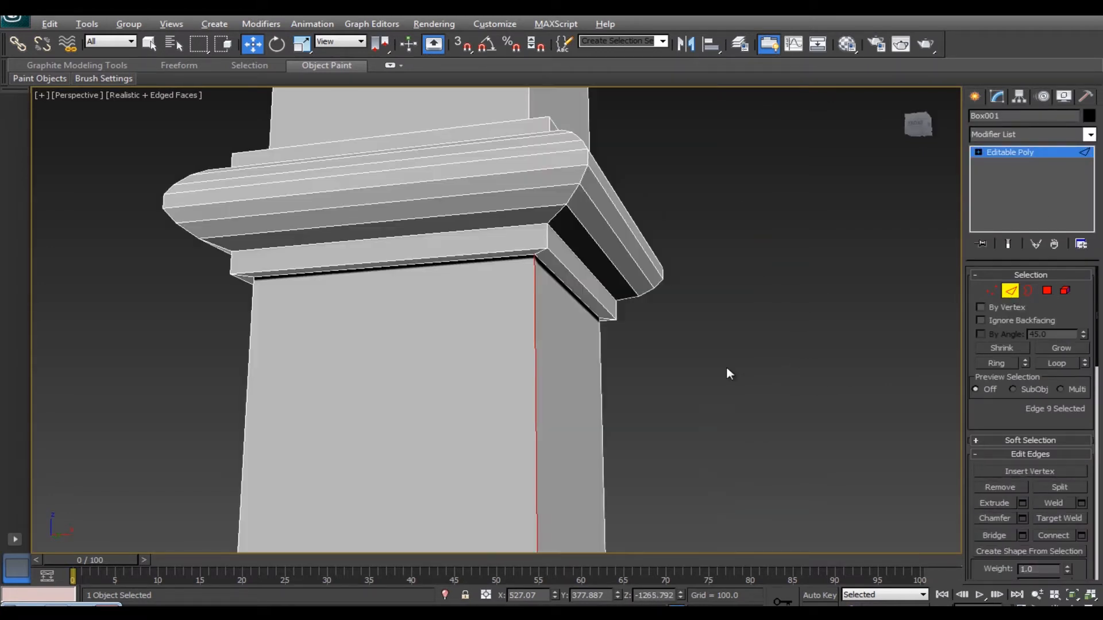
left_click(996, 363)
left_click(1080, 535)
scroll(669, 393, "down", 5)
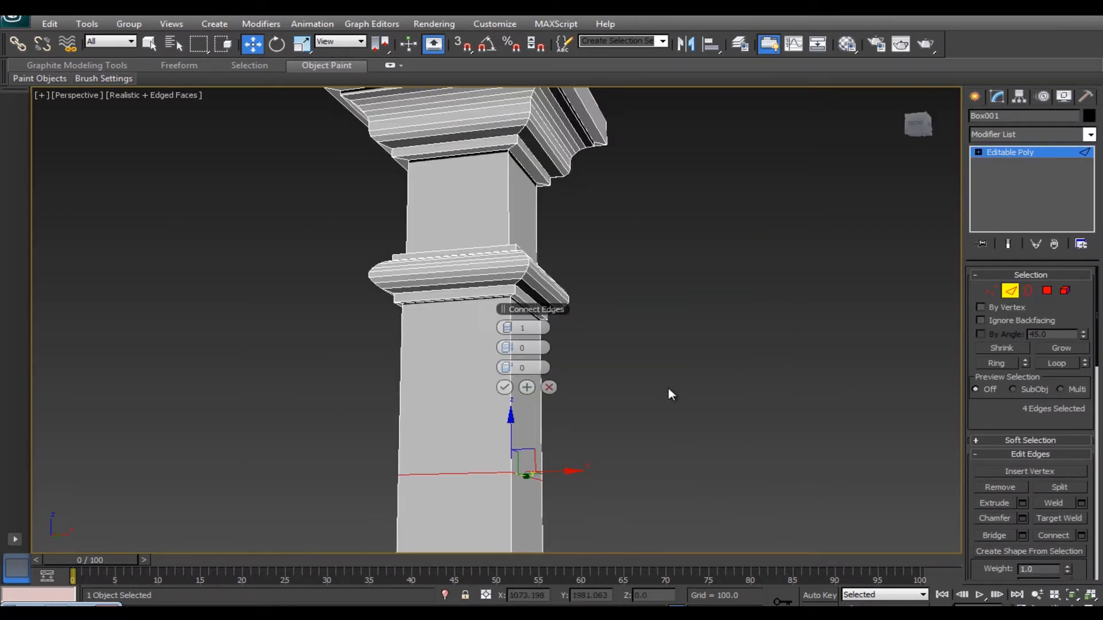
left_click(506, 388)
Step: Raise the shaft's new edge loop to just below the middle moulding in the Left view
key("1")
key("l")
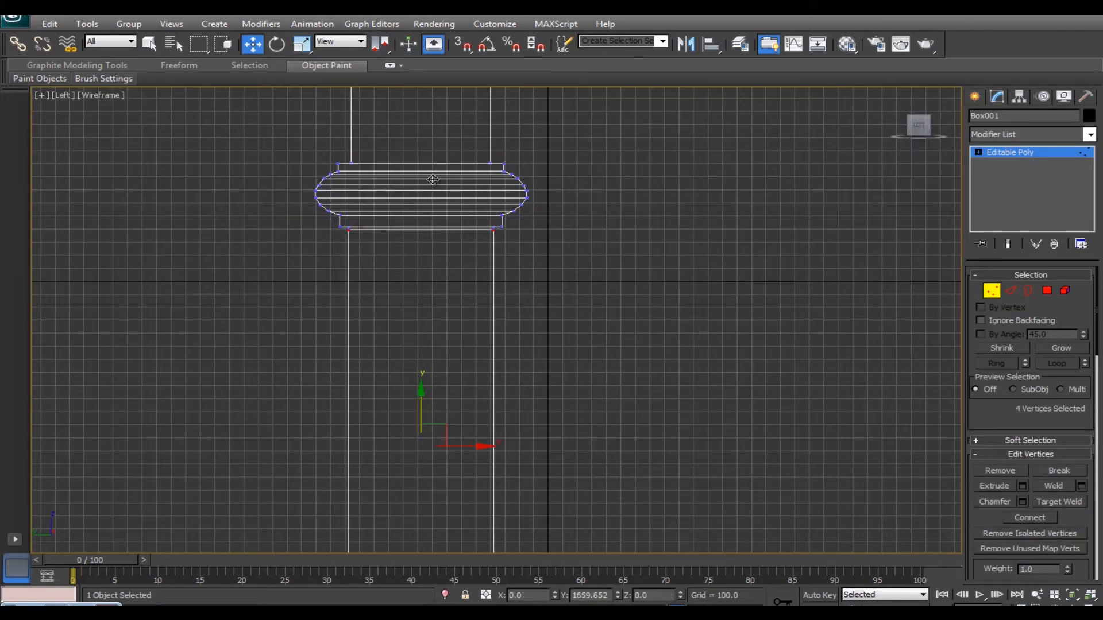
key("p")
Step: Connect the ring of corner edges on the underside of the middle moulding's lower fillet with support loops near its borders
key("2")
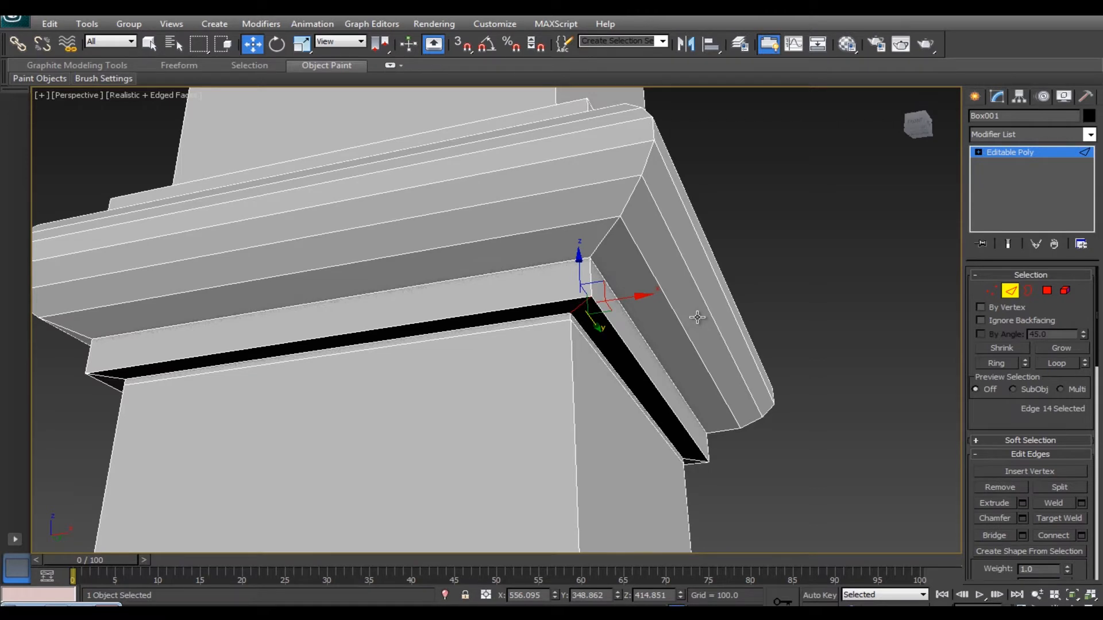
key("z")
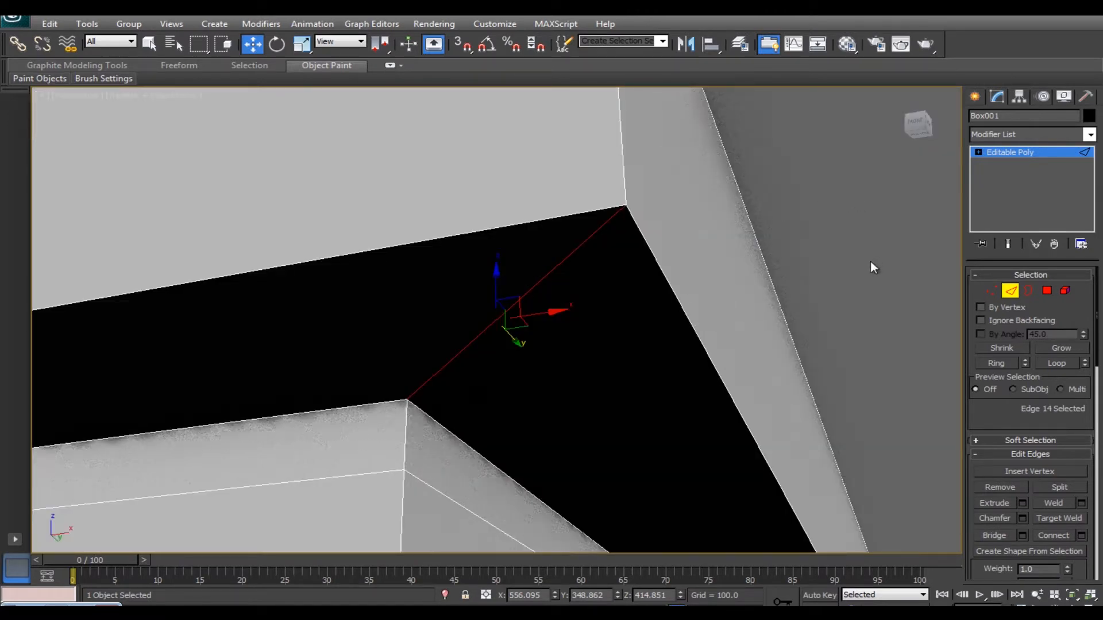
key("alt+r")
key("ctrl+shift+e")
left_click(511, 329)
left_click_drag(511, 348, 783, 337)
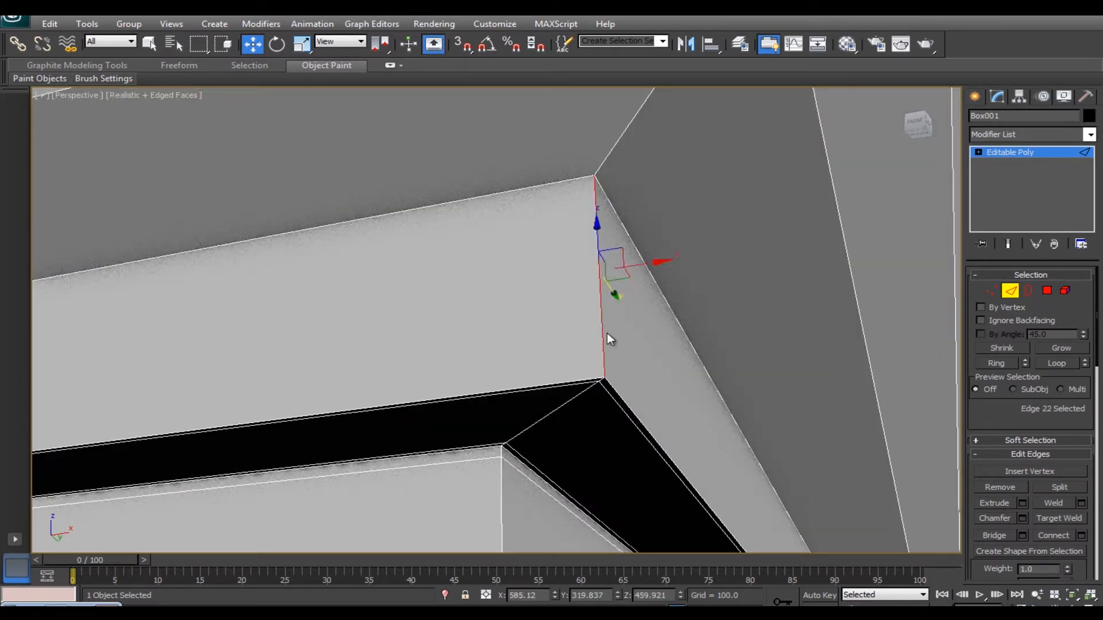
Step: Connect the vertical edges of the middle moulding's lower fillet with 2 segments and a pinch of 94
left_click(1081, 535)
left_click_drag(510, 347, 551, 347)
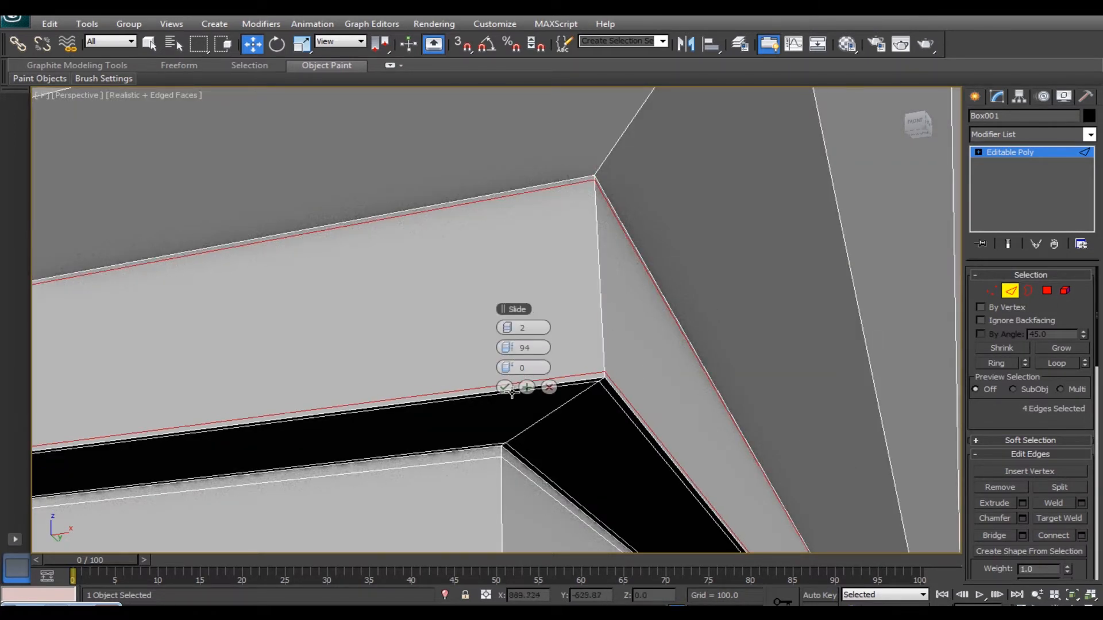
left_click(510, 387)
Step: Chamfer the lower edge loop of the capital's curved profile with 3 segments
middle_click_drag(719, 233, 704, 399)
left_click(1022, 518)
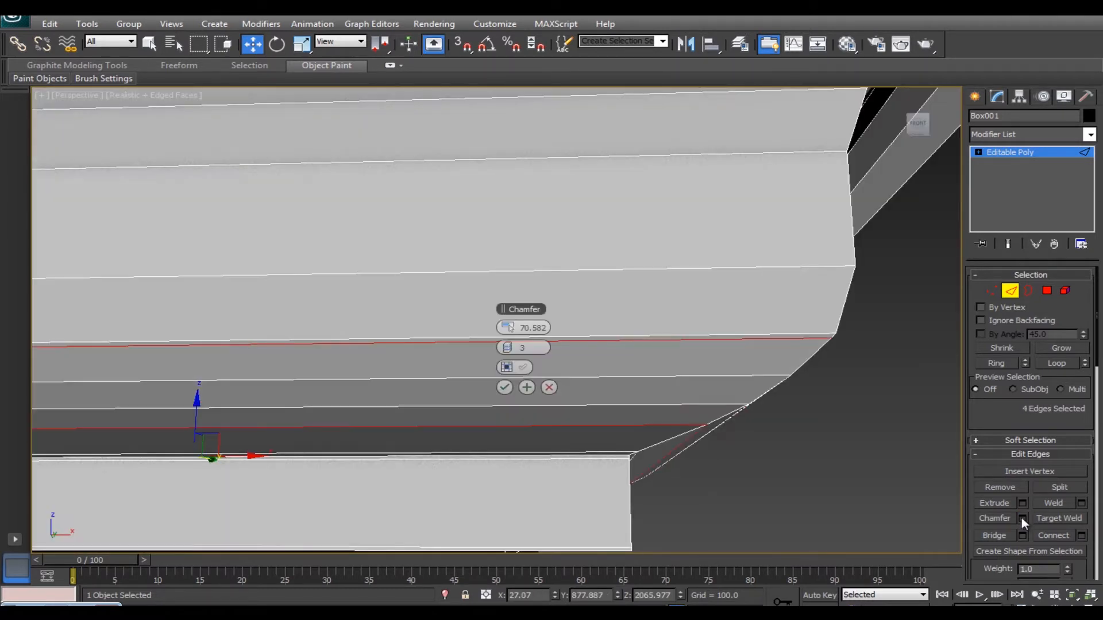
left_click_drag(514, 336, 525, 336)
left_click(504, 387)
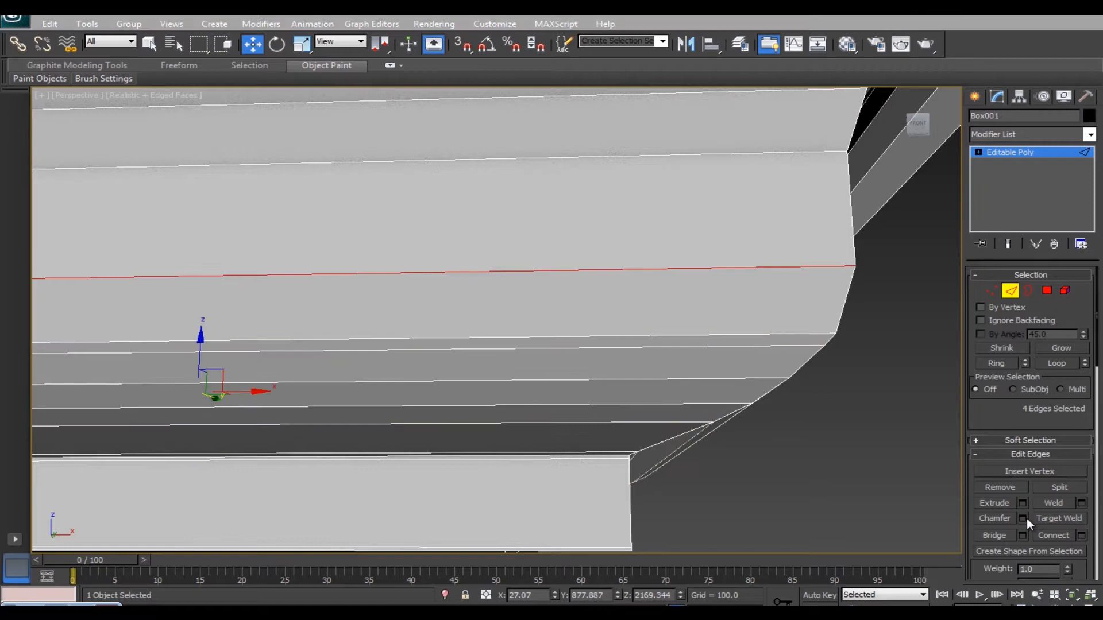
Step: Chamfer the remaining edge loops on the curved profiles to smooth the mouldings
left_click(1021, 518)
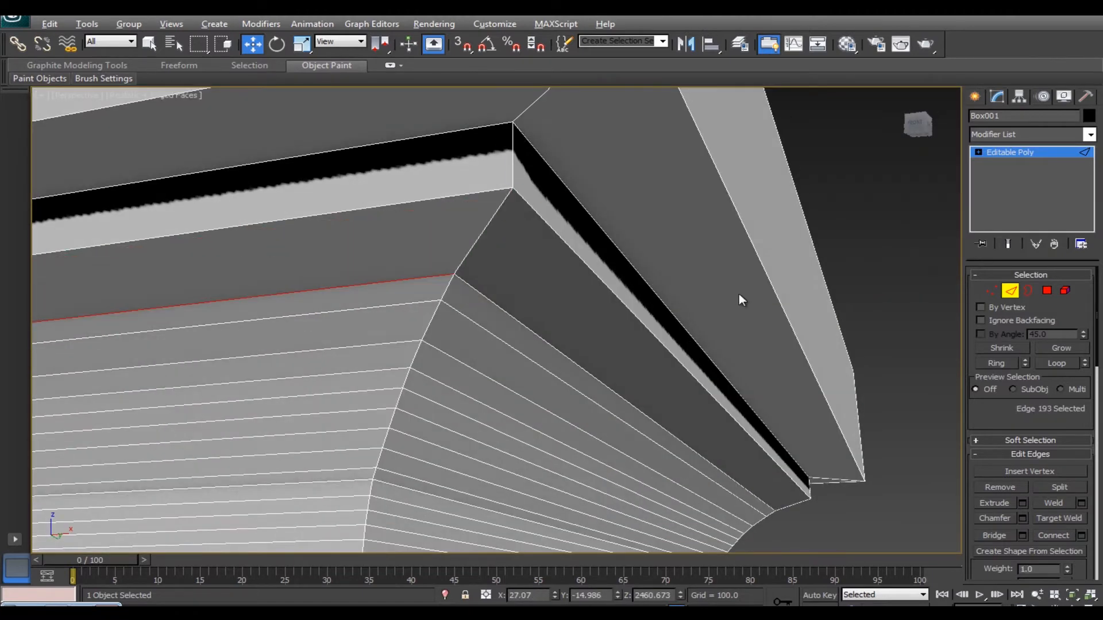
left_click(1022, 518)
left_click(1021, 519)
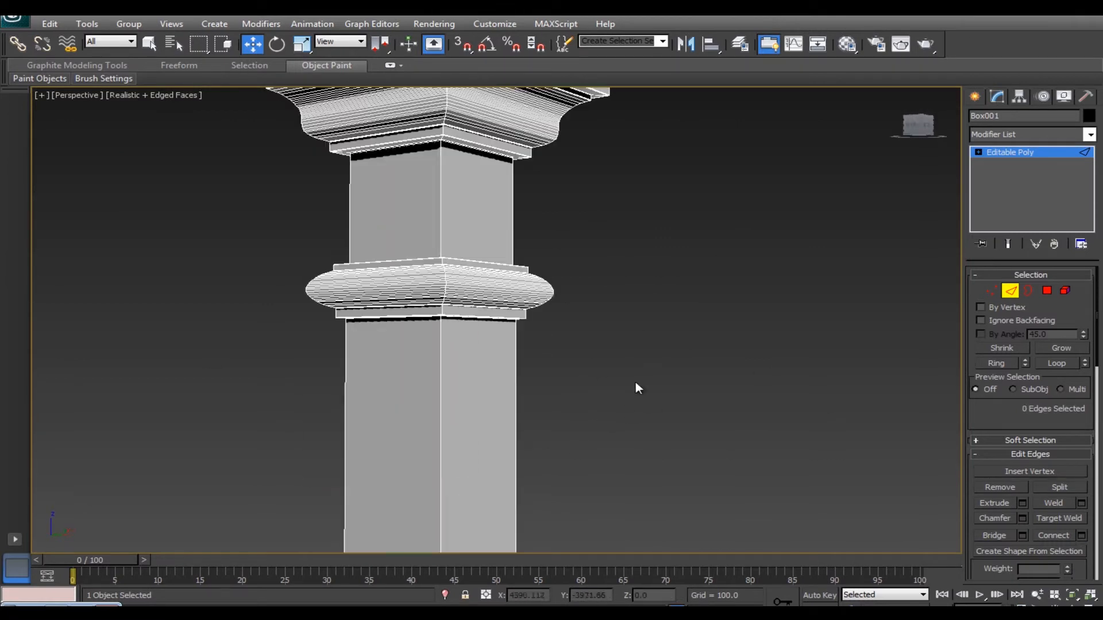
Step: Chamfer the four vertical corner edge loops of the whole column by 10 with 2 segments
middle_click_drag(635, 384, 631, 338)
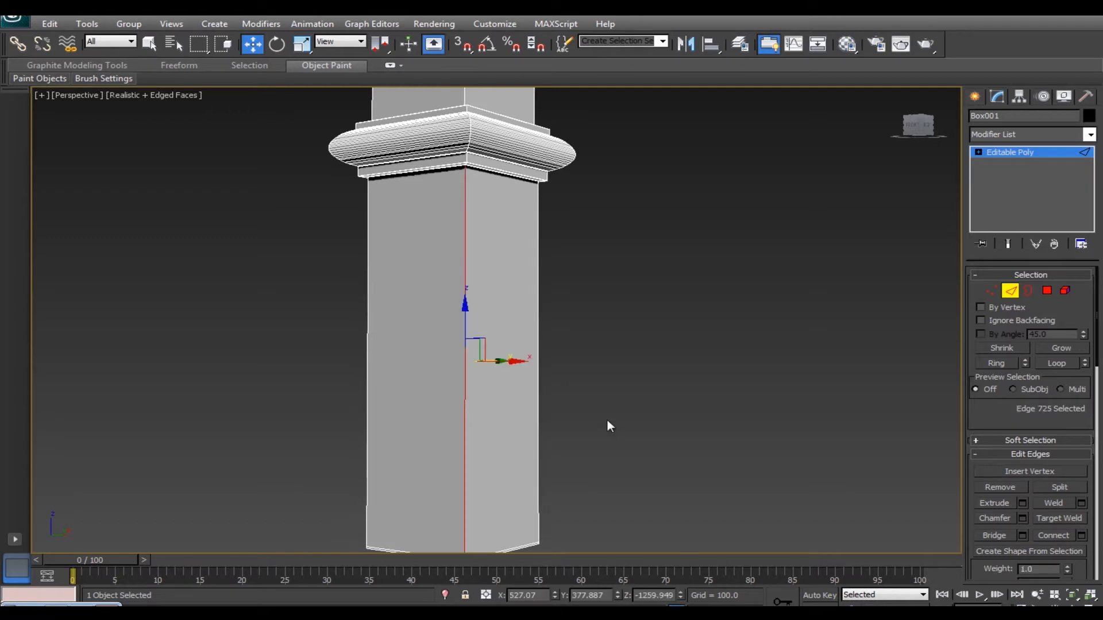
key("alt+l")
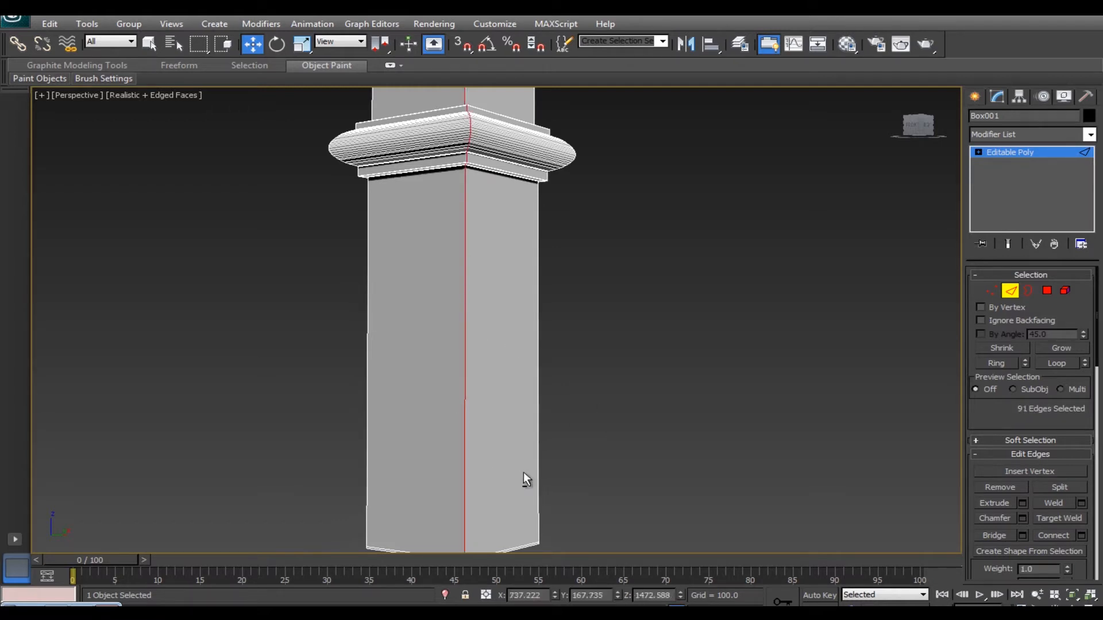
key("alt+r")
left_click(1022, 518)
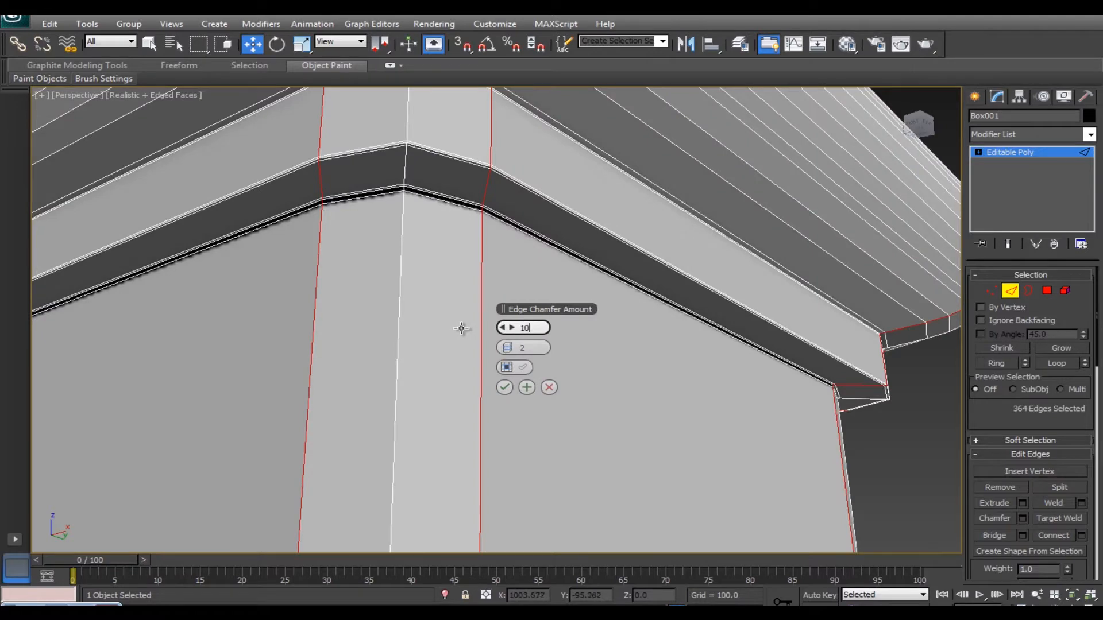
key("Return")
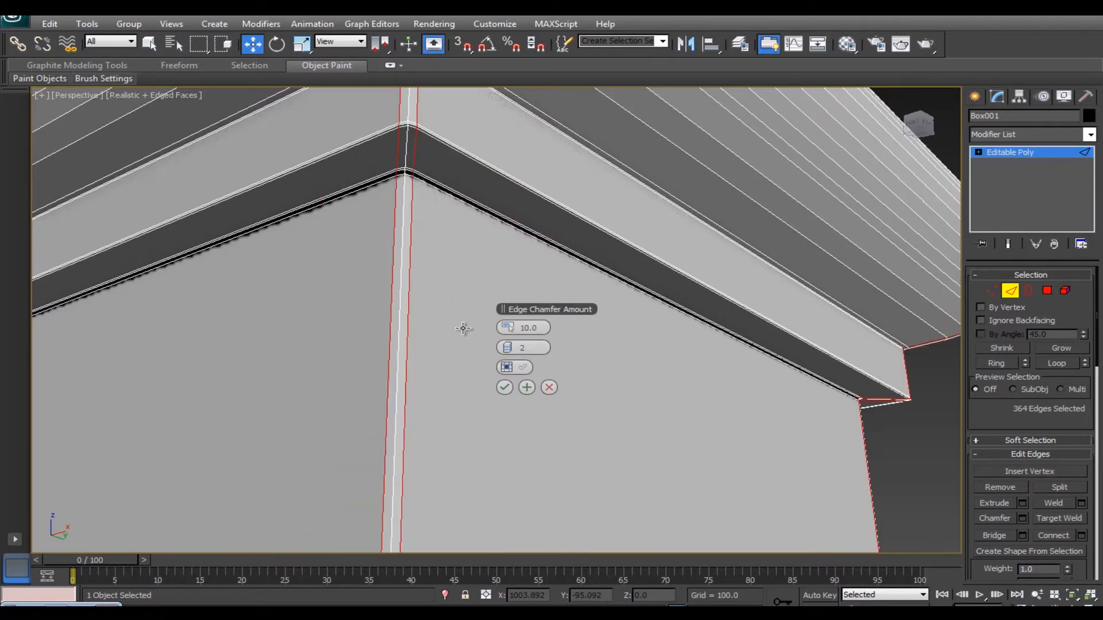
left_click(504, 388)
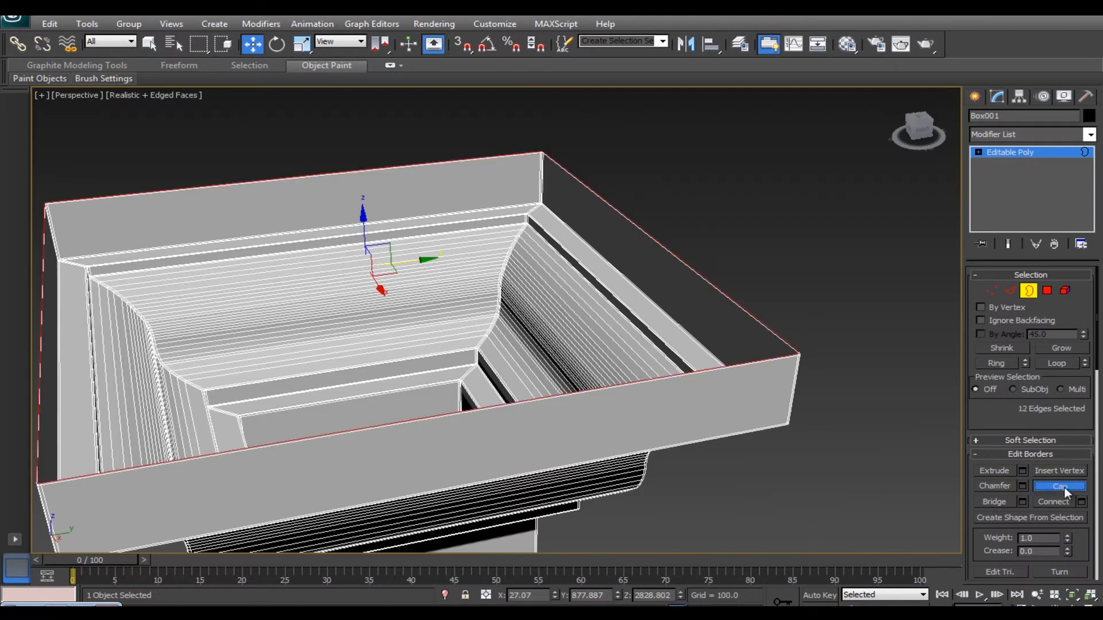
Step: Cap the open top of the capital and inset the new face by about 12
left_click(1058, 486)
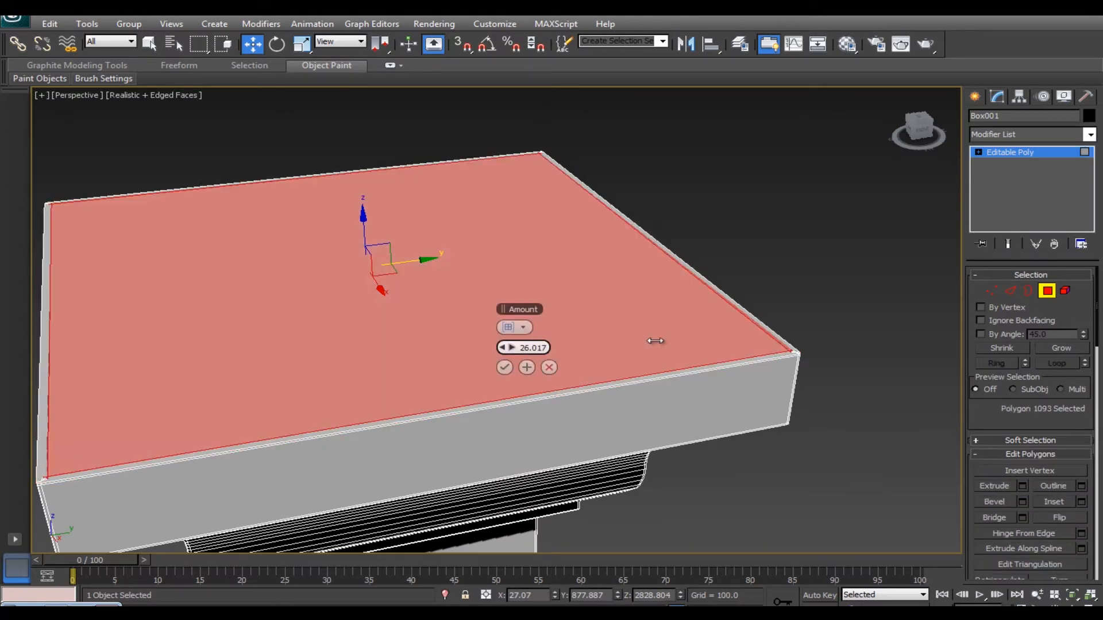
scroll(690, 350, "up", 5)
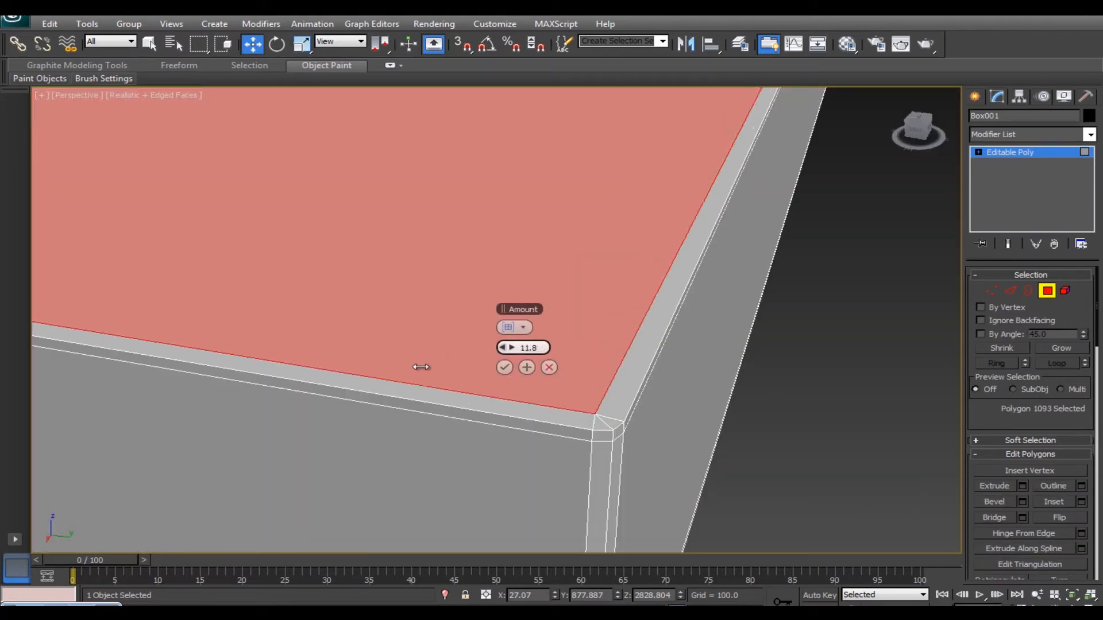
scroll(485, 350, "down", 2)
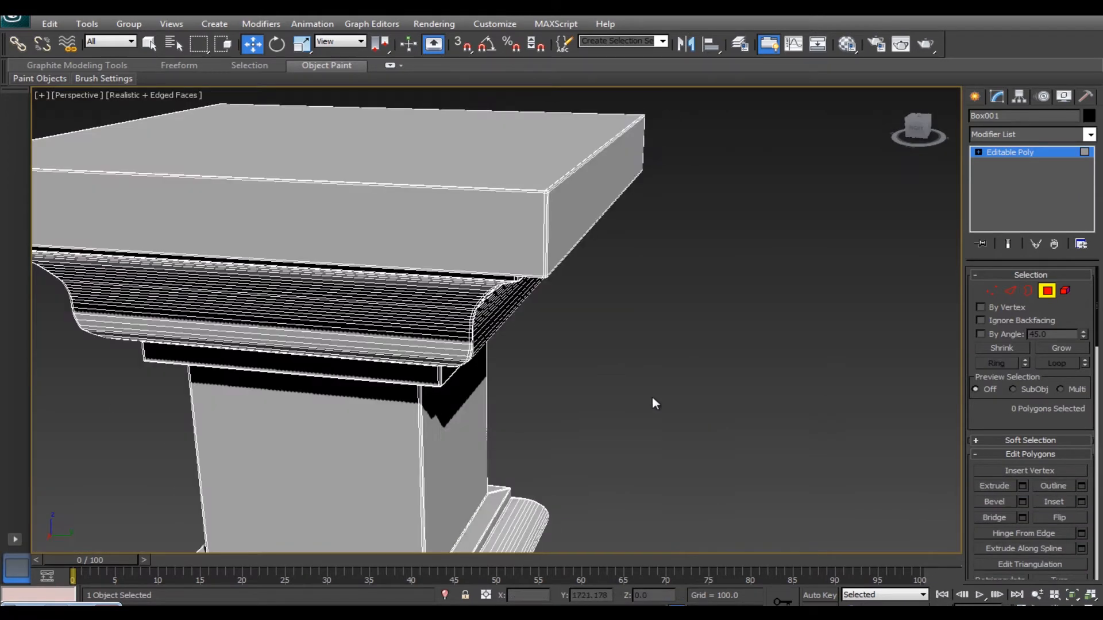
middle_click_drag(602, 377, 645, 377, "alt")
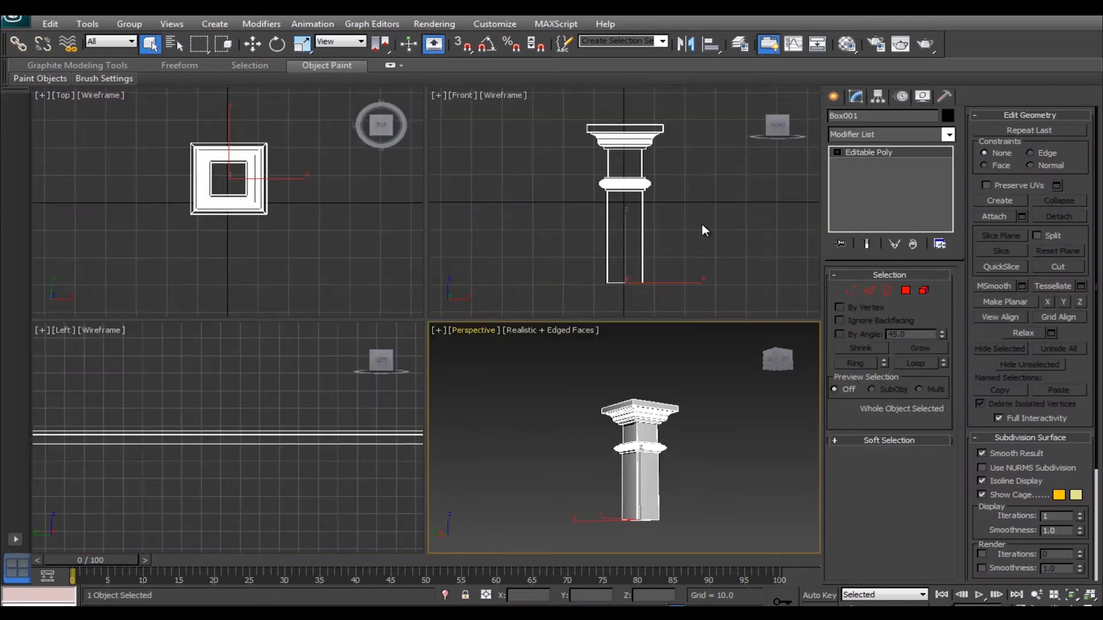
Step: Select all vertices of the middle moulding in the front view and move them up the shaft by about 585
key("alt+w")
key("1")
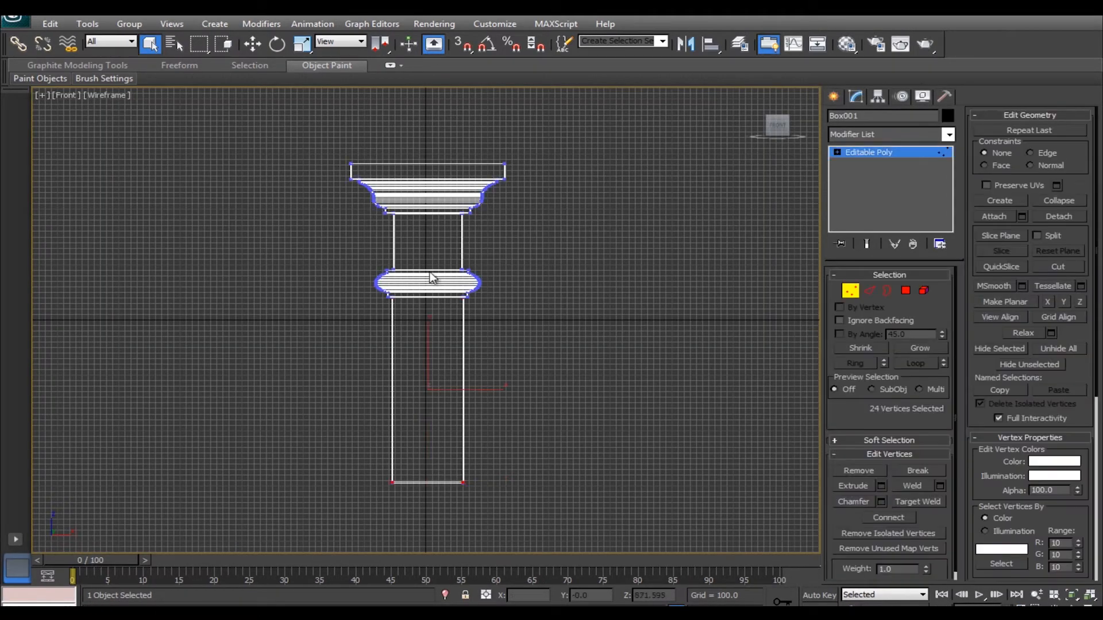
scroll(545, 282, "up", 3)
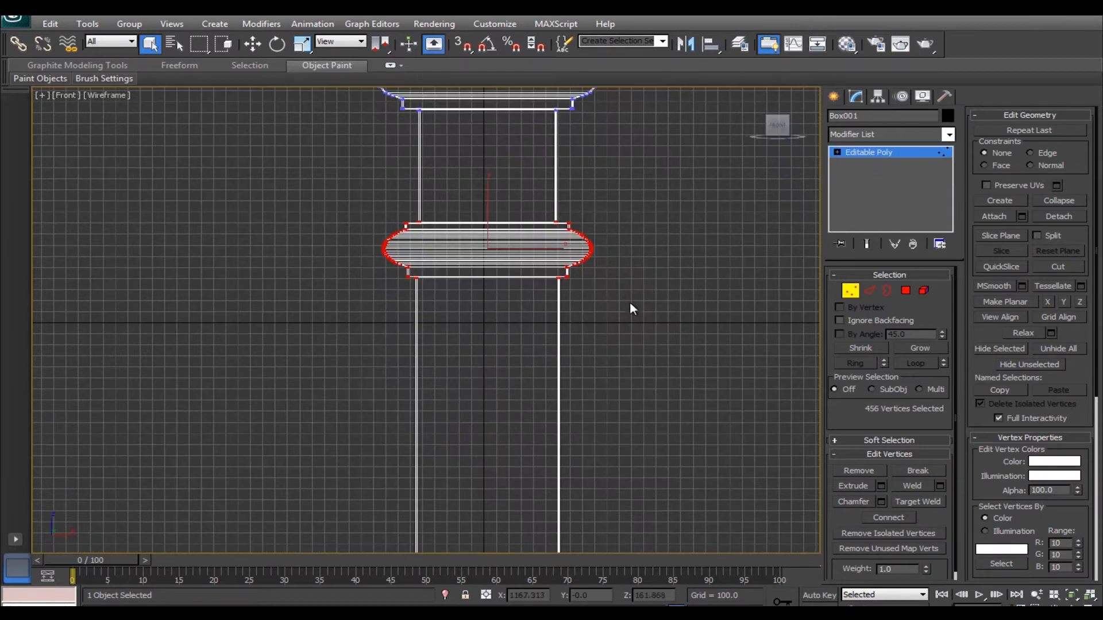
scroll(595, 272, "up", 2)
middle_click_drag(592, 271, 668, 327)
left_click_drag(524, 244, 524, 166)
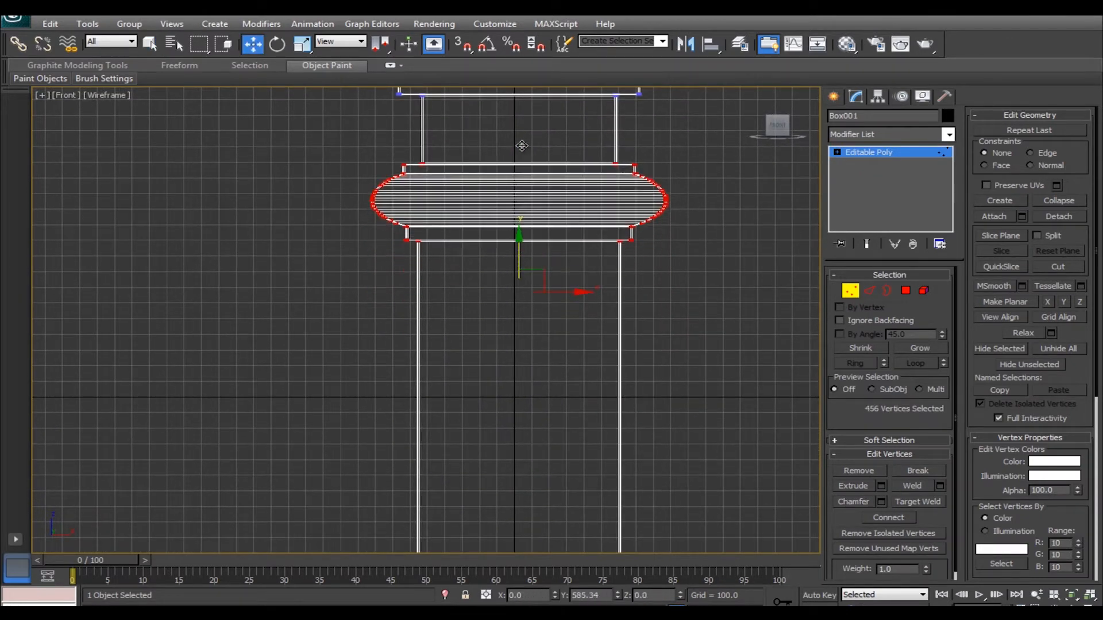
key("r")
scroll(692, 299, "down", 3)
Step: Add an Unwrap UVW modifier to the column
left_click(949, 134)
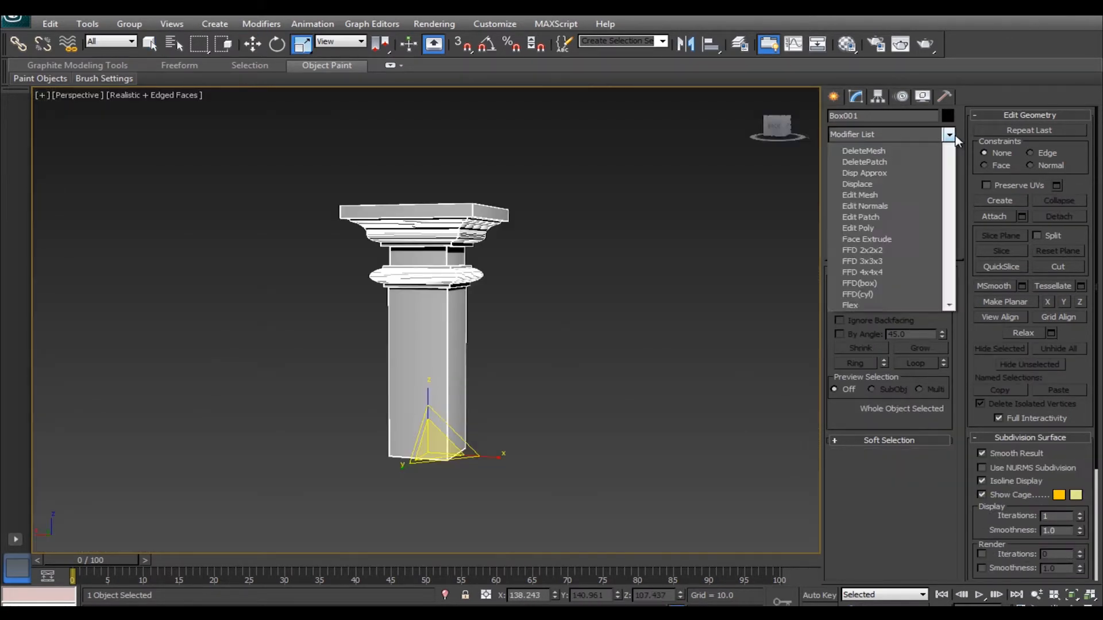
key("u")
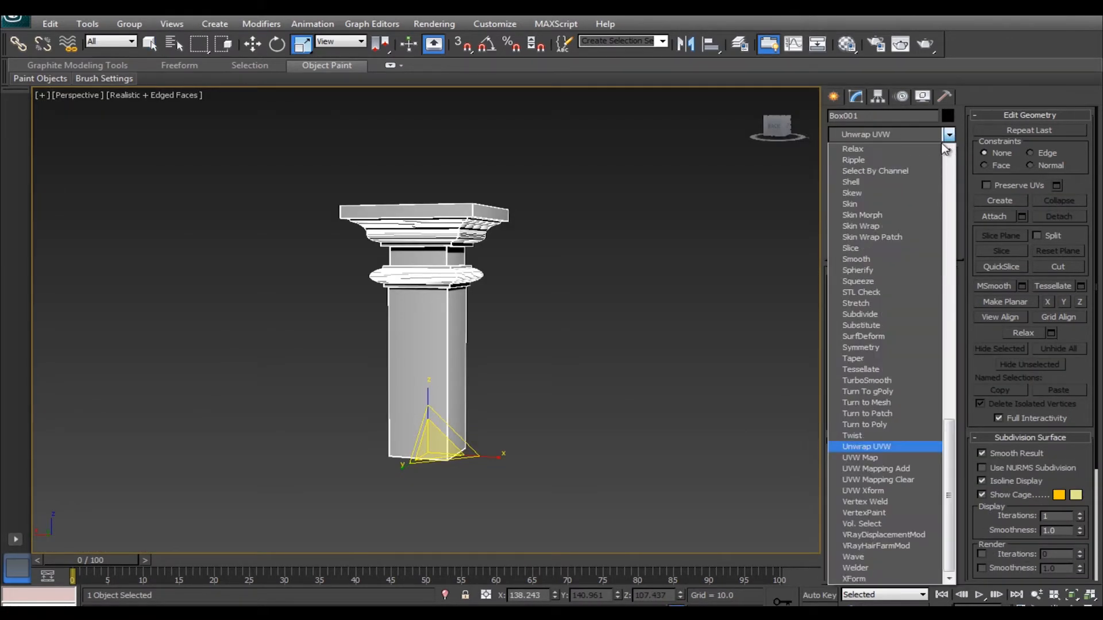
left_click(866, 446)
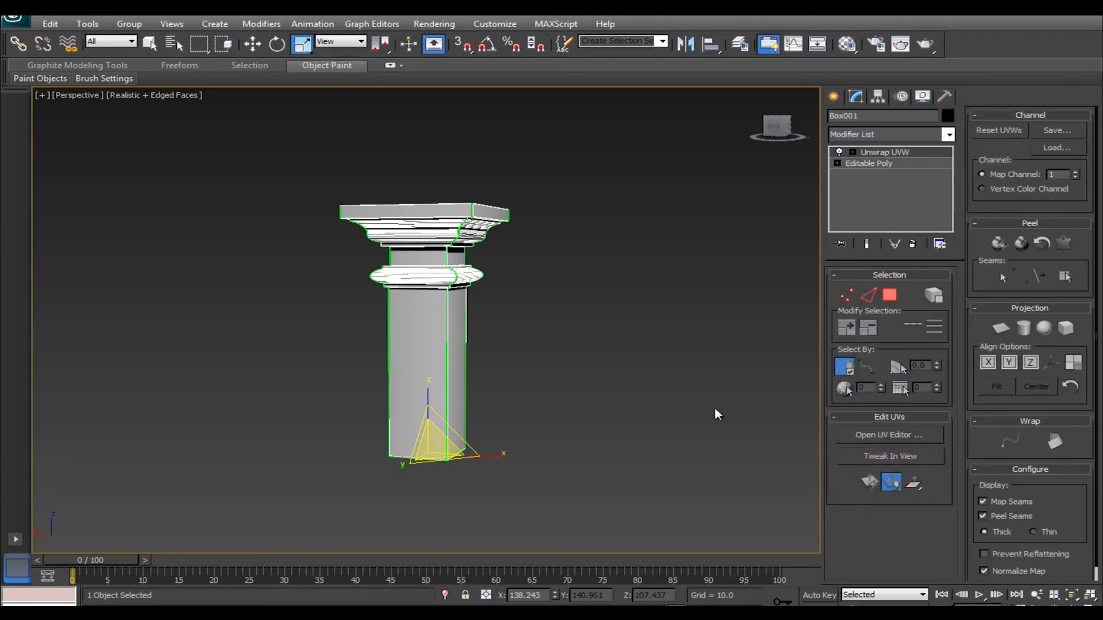
Step: Select the edge loop around the rim of the capital's top face and convert it to a peel seam
middle_click_drag(715, 407, 550, 272, "alt")
key("z")
scroll(674, 309, "down", 5)
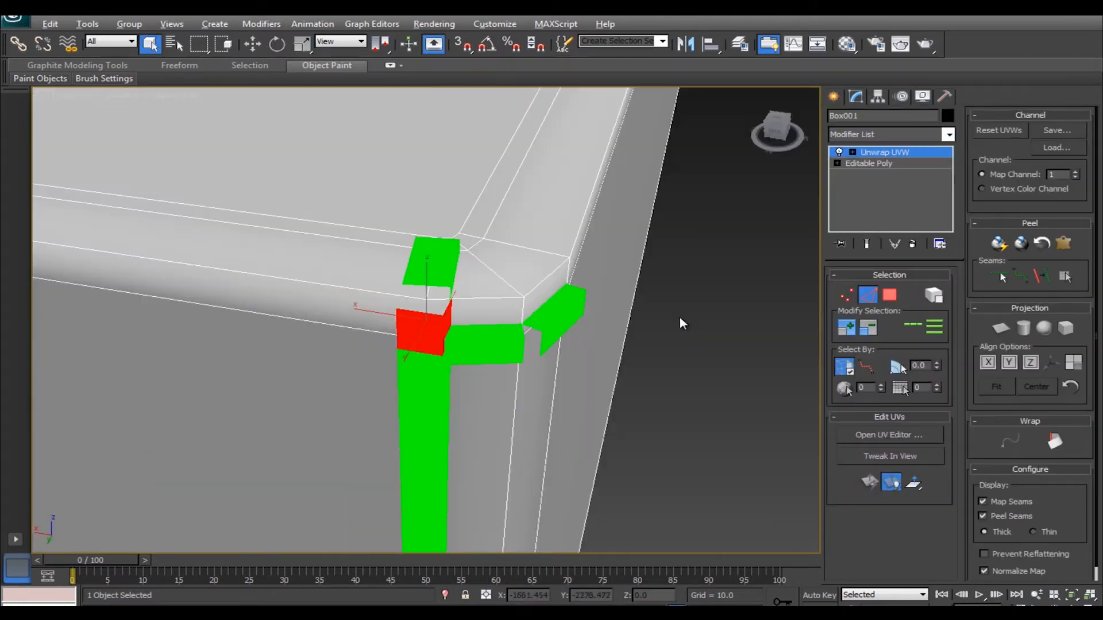
middle_click_drag(679, 317, 554, 306, "alt")
left_click(554, 305)
key("ctrl+z")
left_click(554, 306)
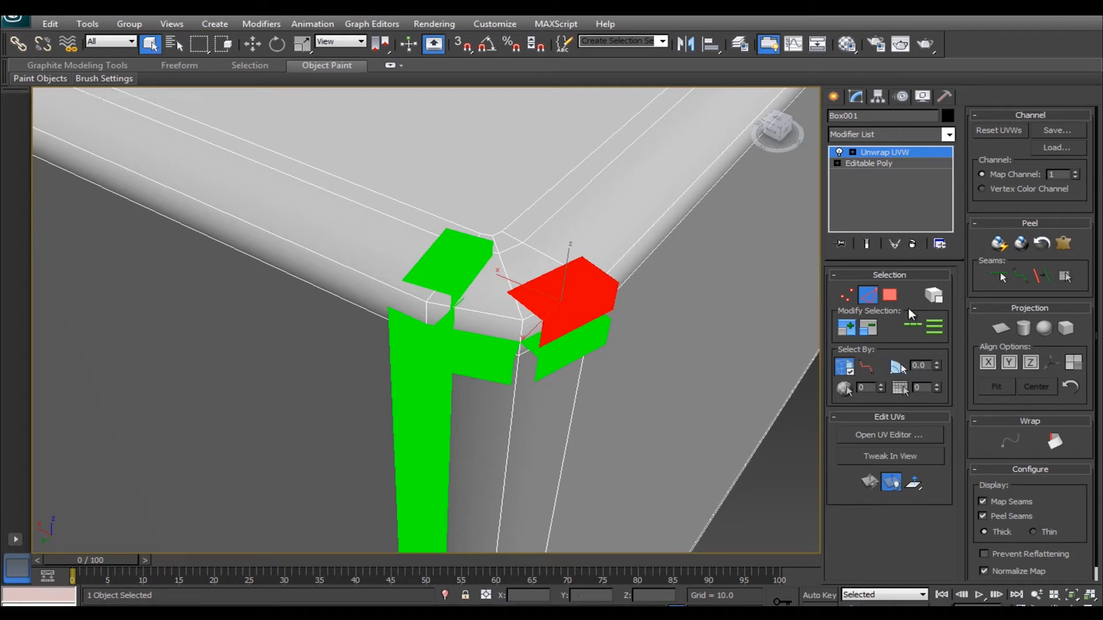
left_click(913, 328)
left_click(1040, 277)
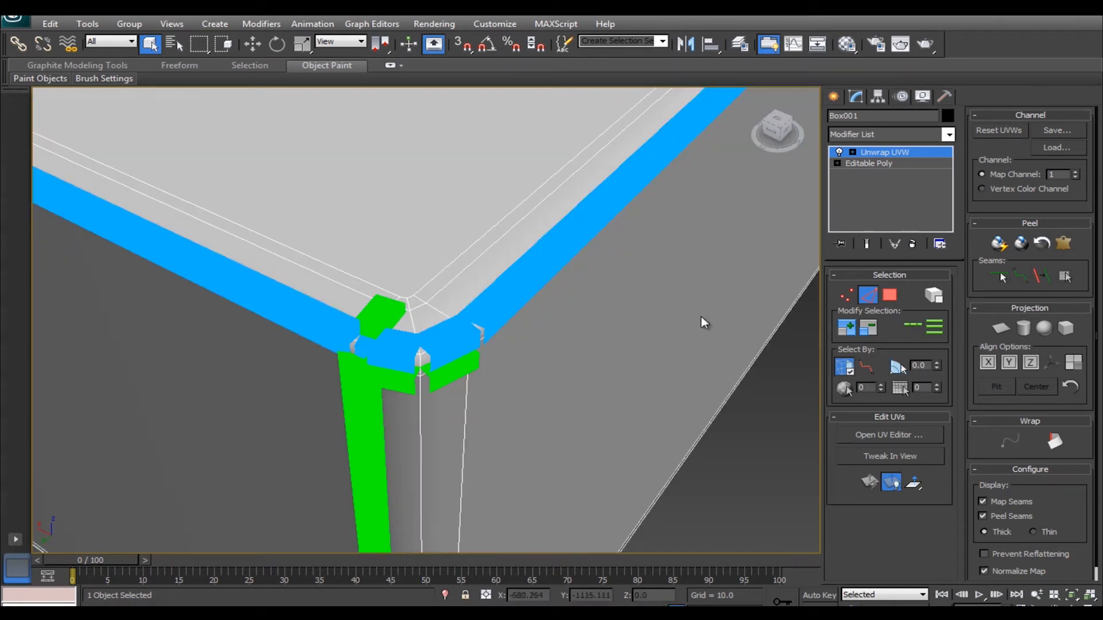
Step: Mark the column's vertical corner edge loops as peel seams so that each side is separated
scroll(659, 340, "down", 1)
scroll(640, 340, "down", 5)
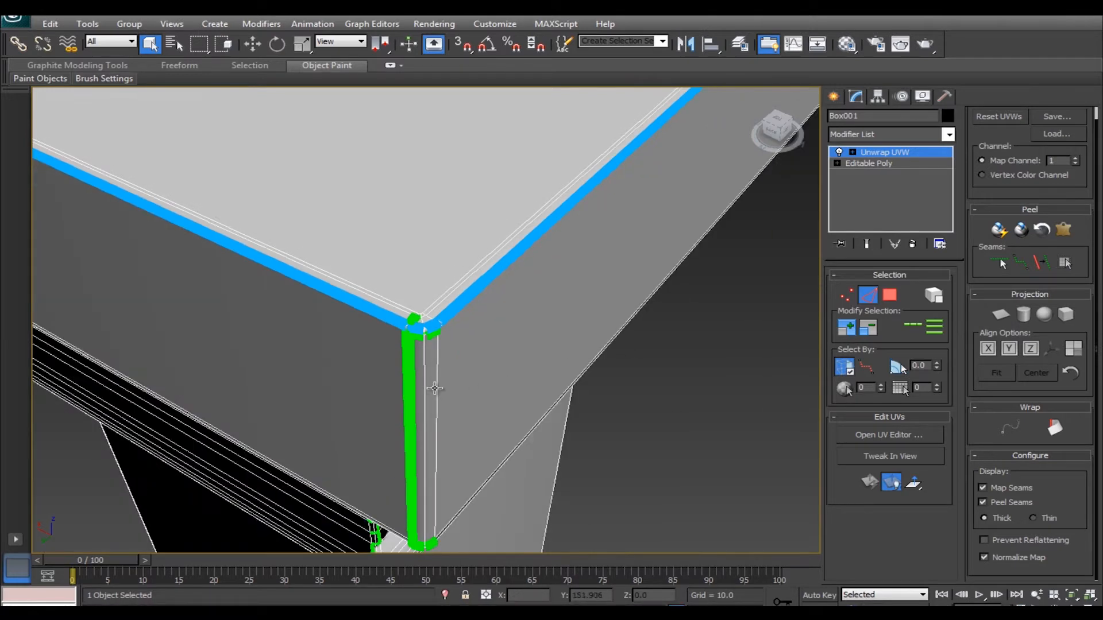
left_click(424, 360)
scroll(597, 379, "down", 3)
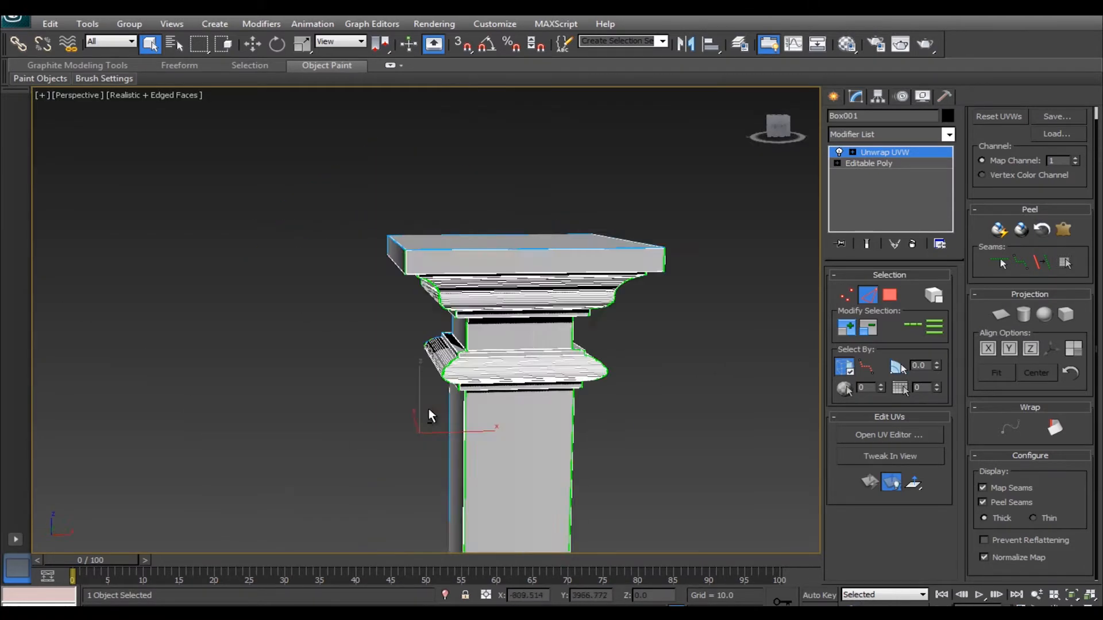
middle_click_drag(429, 408, 654, 312, "alt")
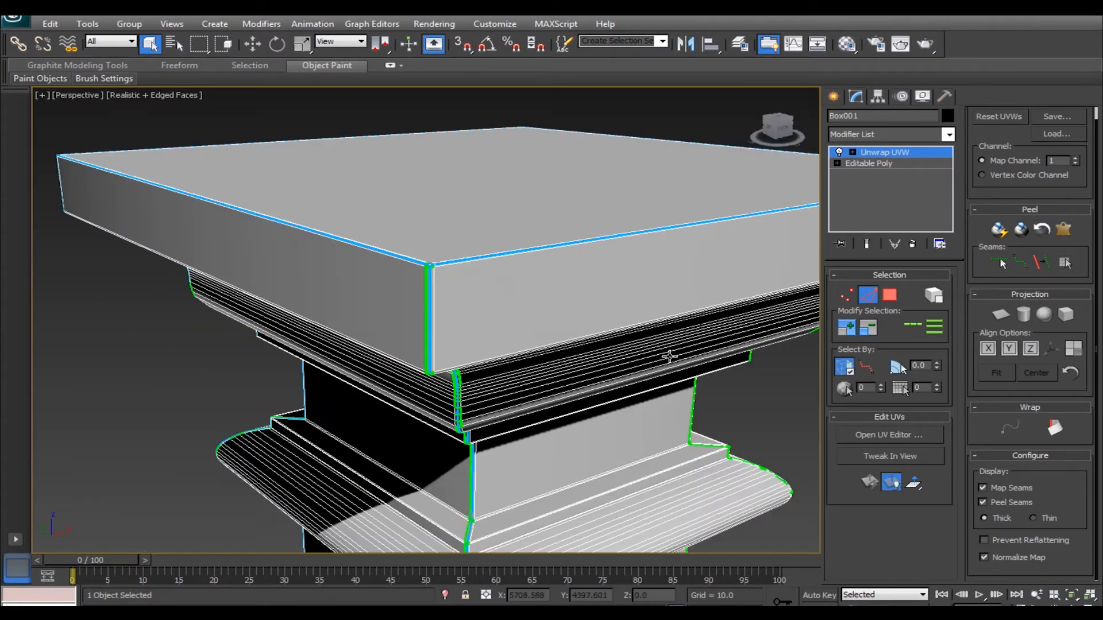
middle_click_drag(669, 357, 613, 342, "alt")
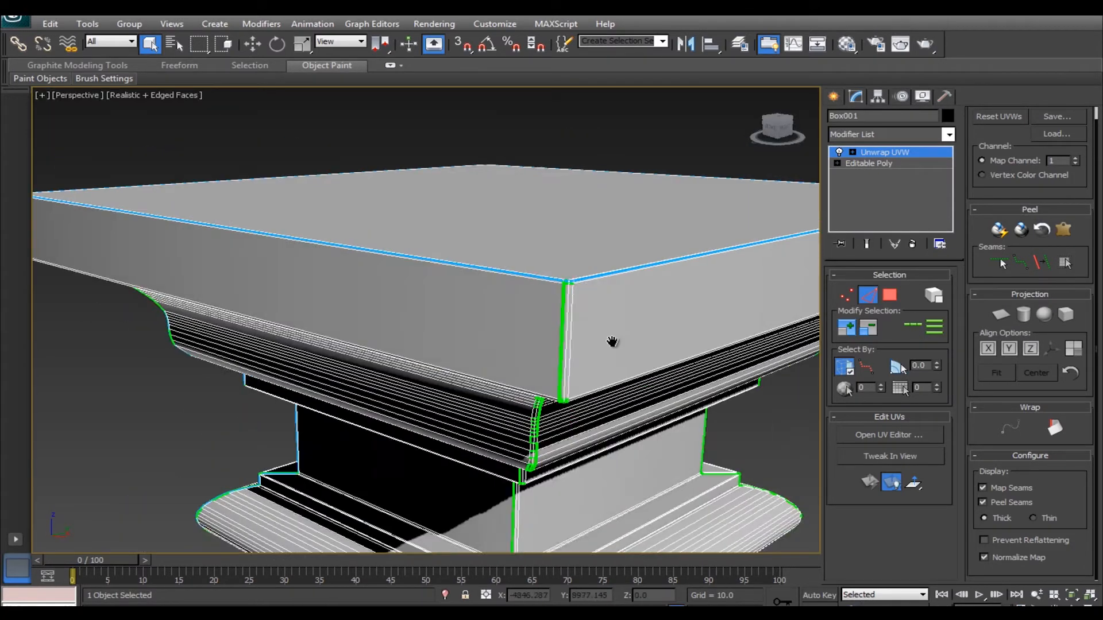
middle_click_drag(655, 399, 583, 310, "alt")
Step: Select the capital's top face up to its seams, unfold its UVs and relax them by face angles
scroll(595, 413, "down", 8)
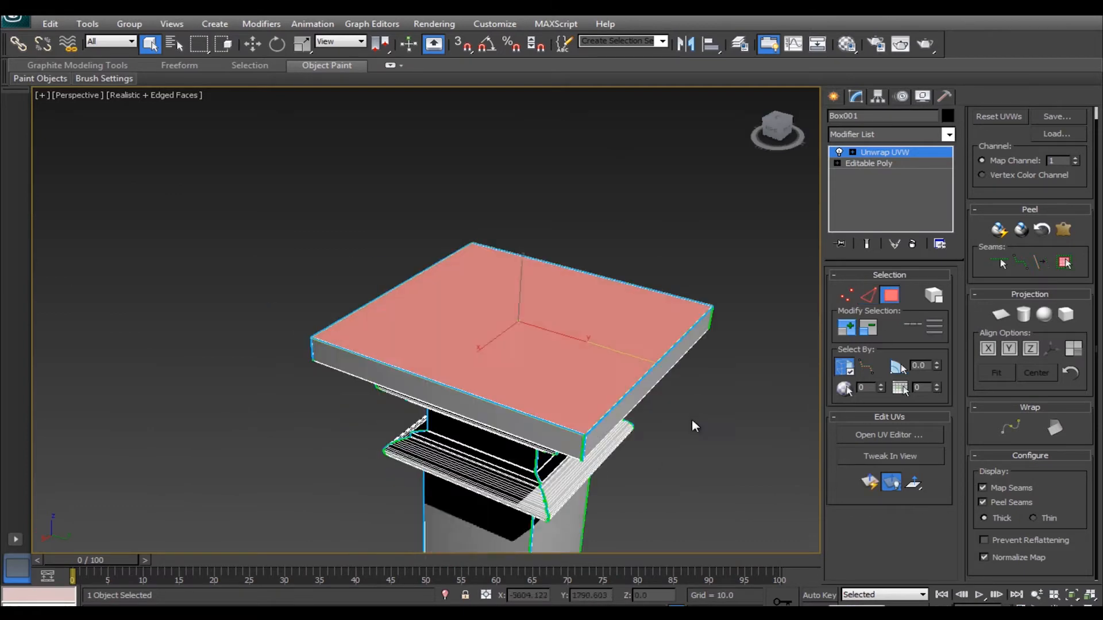
scroll(692, 422, "up", 10)
scroll(657, 398, "down", 3)
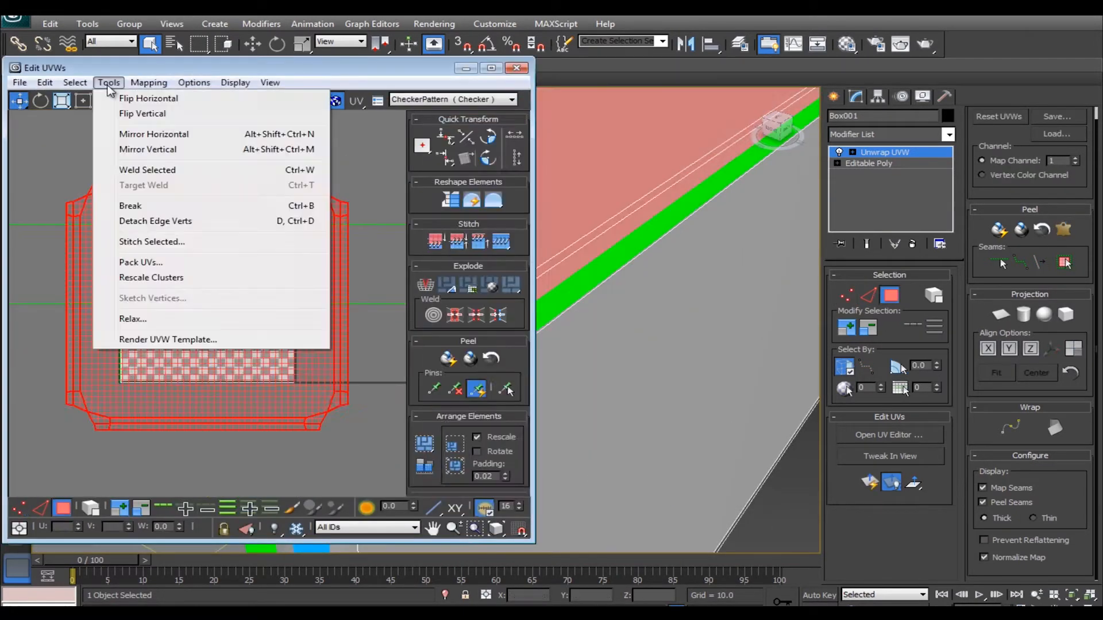
left_click(132, 325)
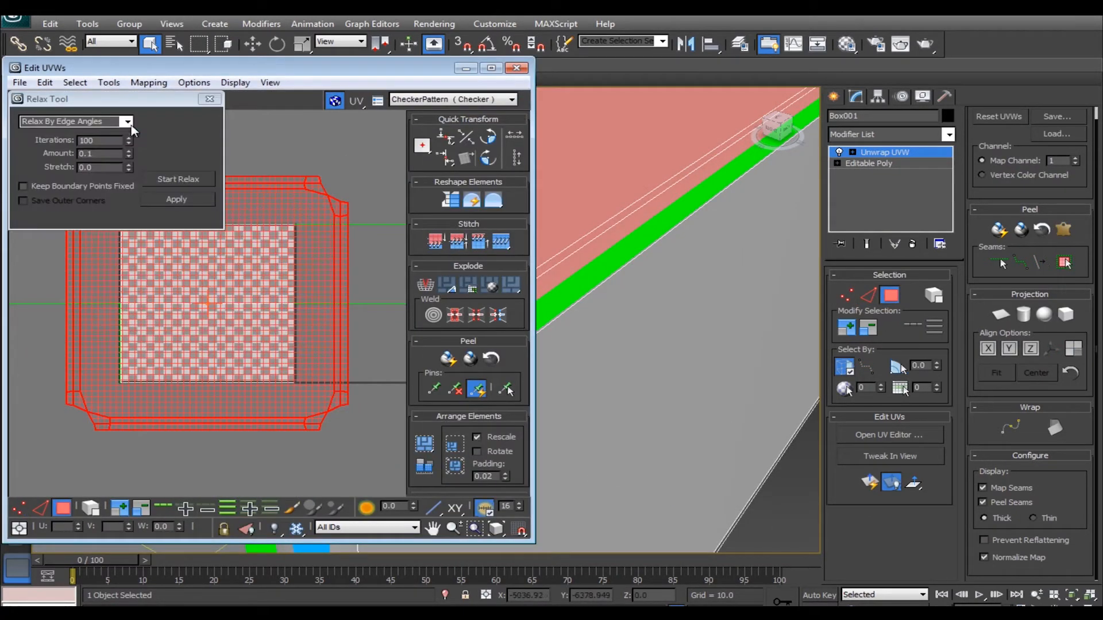
left_click(127, 122)
left_click(86, 134)
left_click(178, 179)
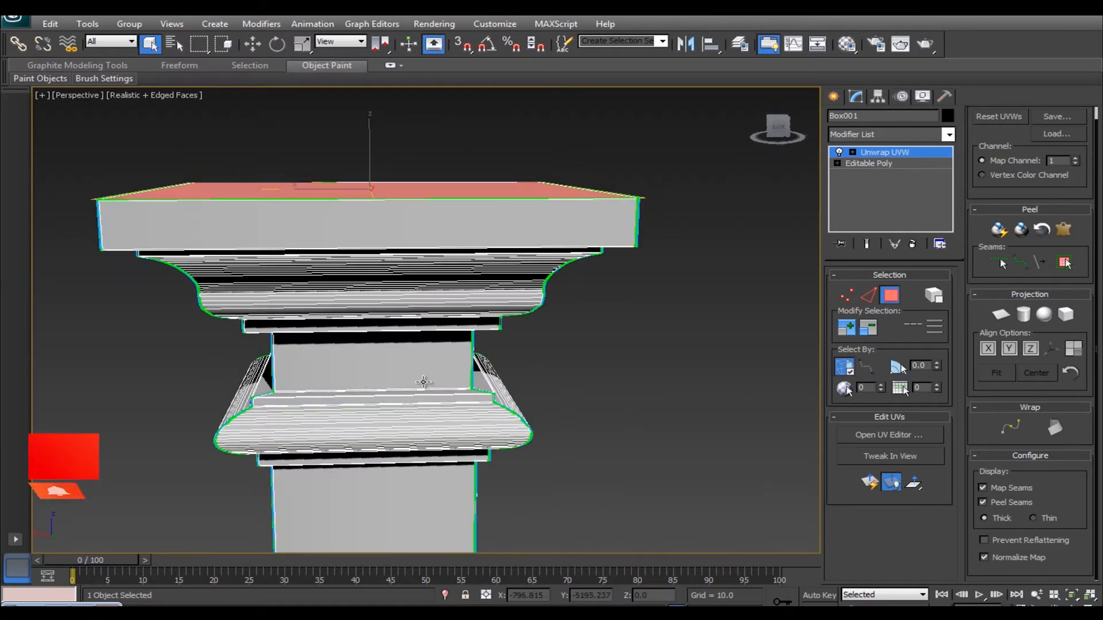
Step: Expand the selection from a neck face to the whole column side, pelt map it and relax its UVs by face angles
left_click(412, 372)
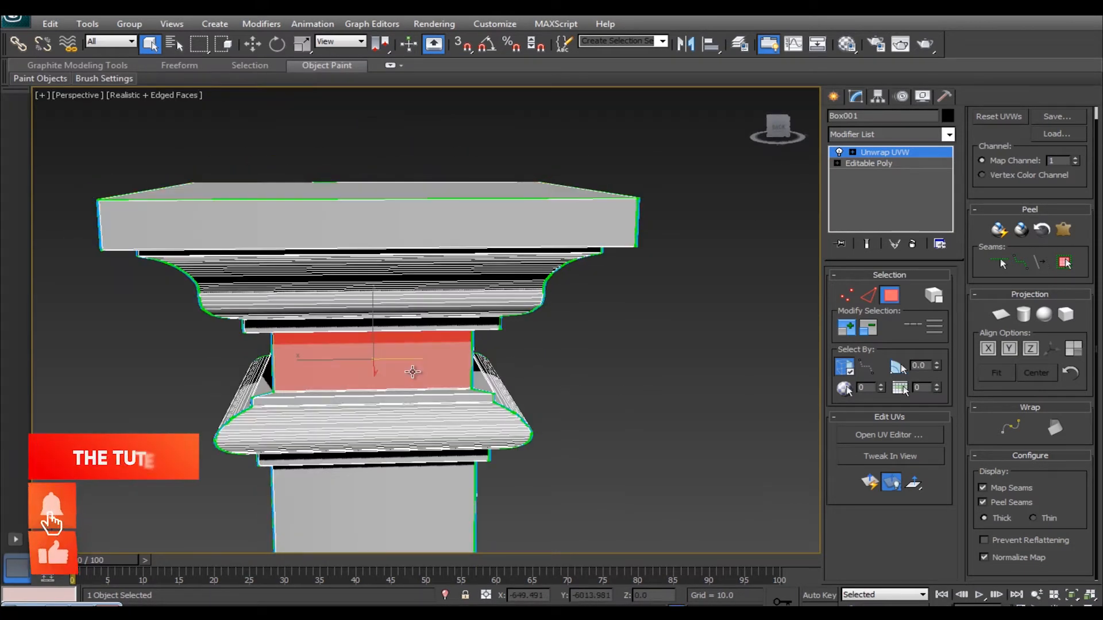
left_click(1063, 265)
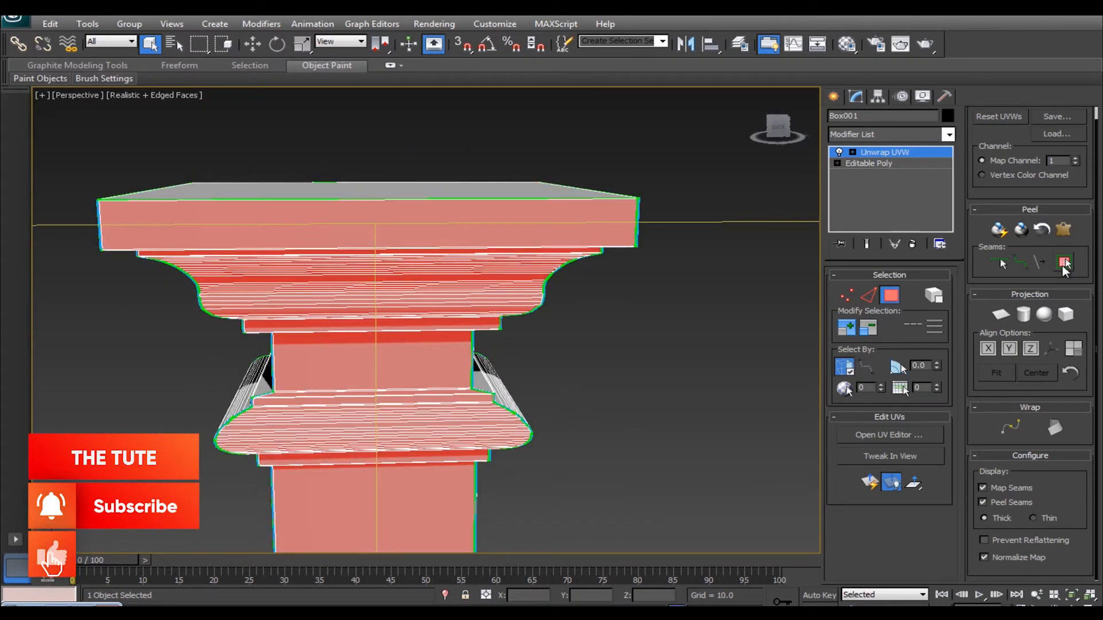
left_click(1066, 228)
left_click(514, 179)
left_click(584, 484)
left_click(109, 82)
left_click(160, 325)
left_click(129, 121)
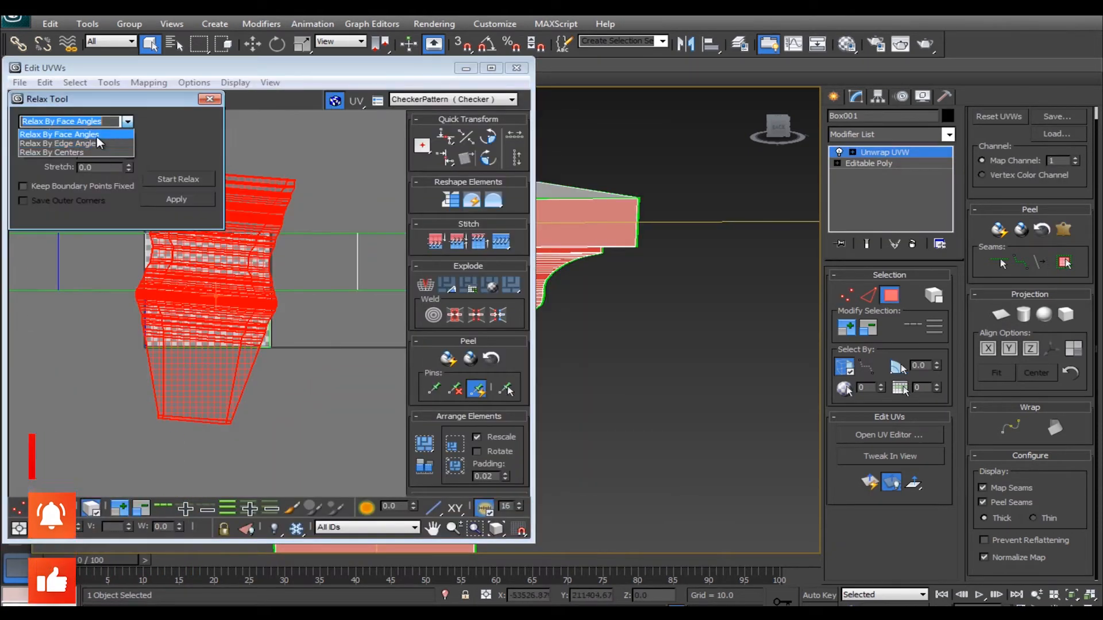
left_click(69, 132)
left_click(175, 178)
left_click_drag(161, 107, 603, 131)
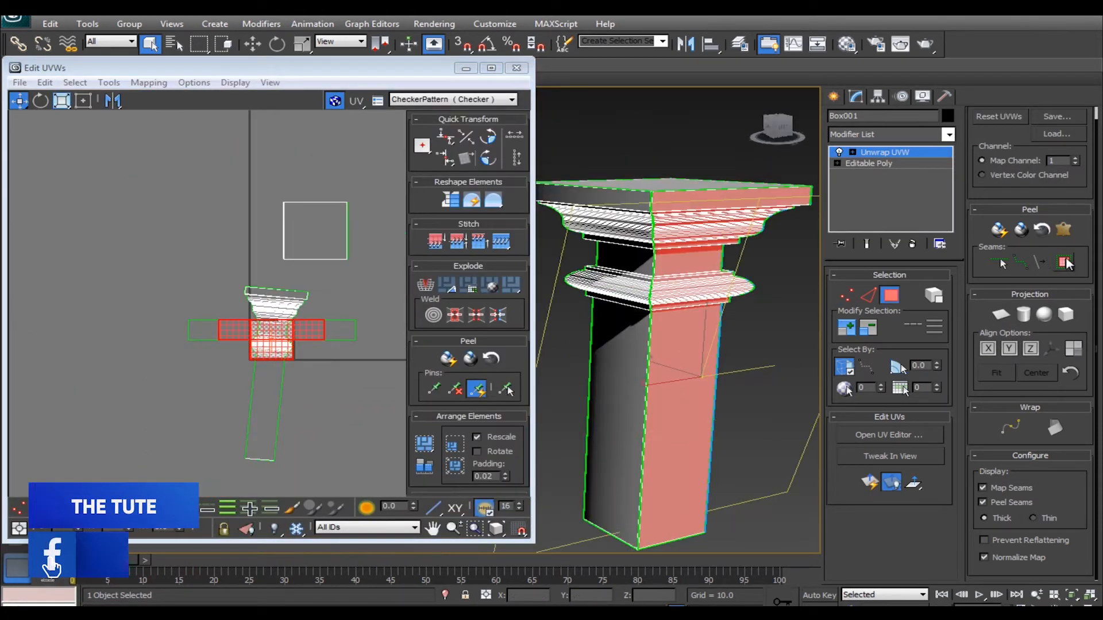
Step: Relax the remaining column sides and arrange their UV shells upright in a row with the square top shell above
left_click(108, 82)
left_click(133, 318)
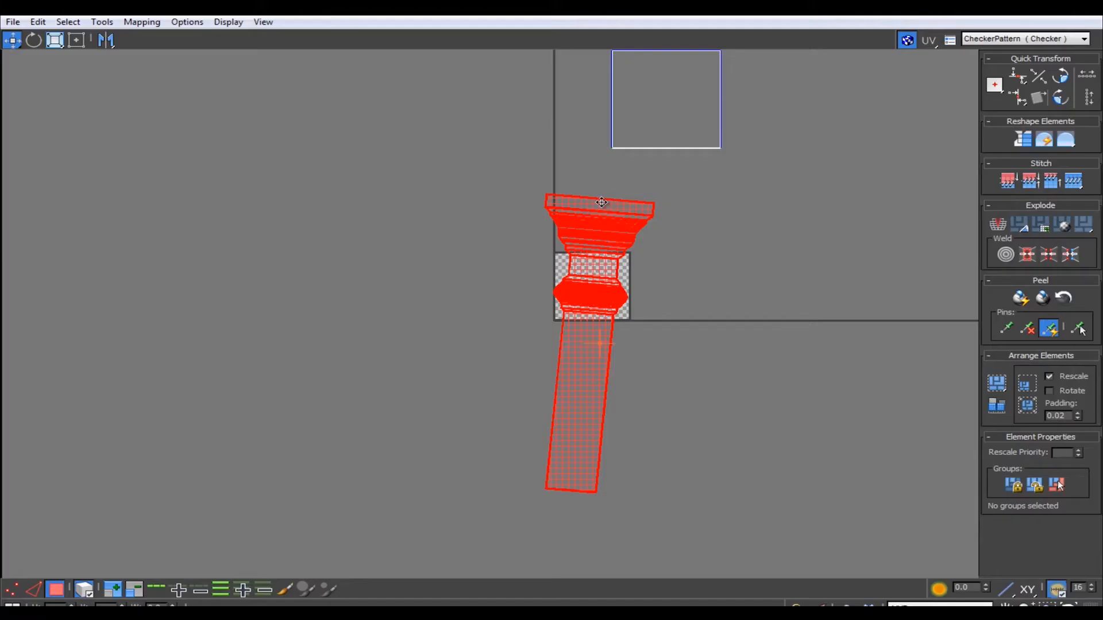
left_click_drag(603, 207, 413, 197)
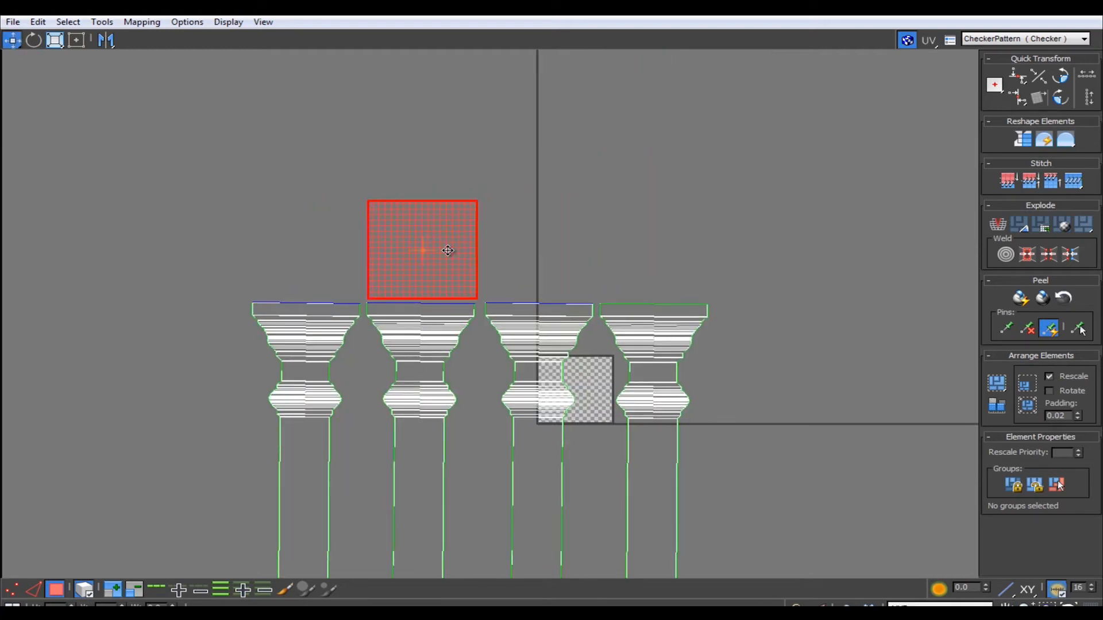
left_click_drag(423, 246, 418, 246)
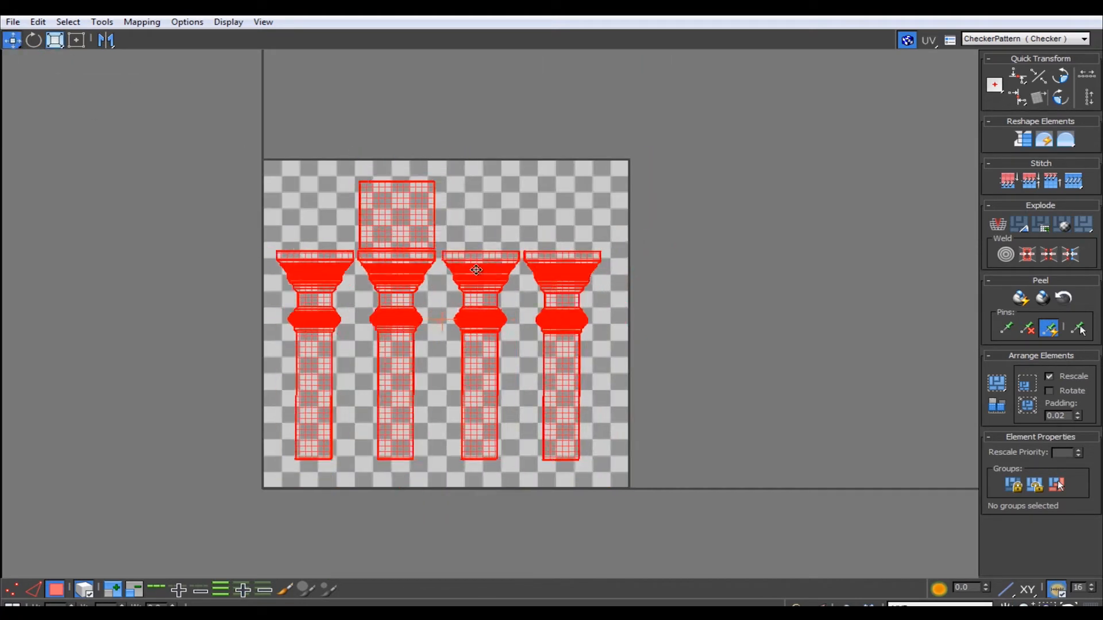
Step: Open the settings for rendering the column's UVW template
left_click(101, 21)
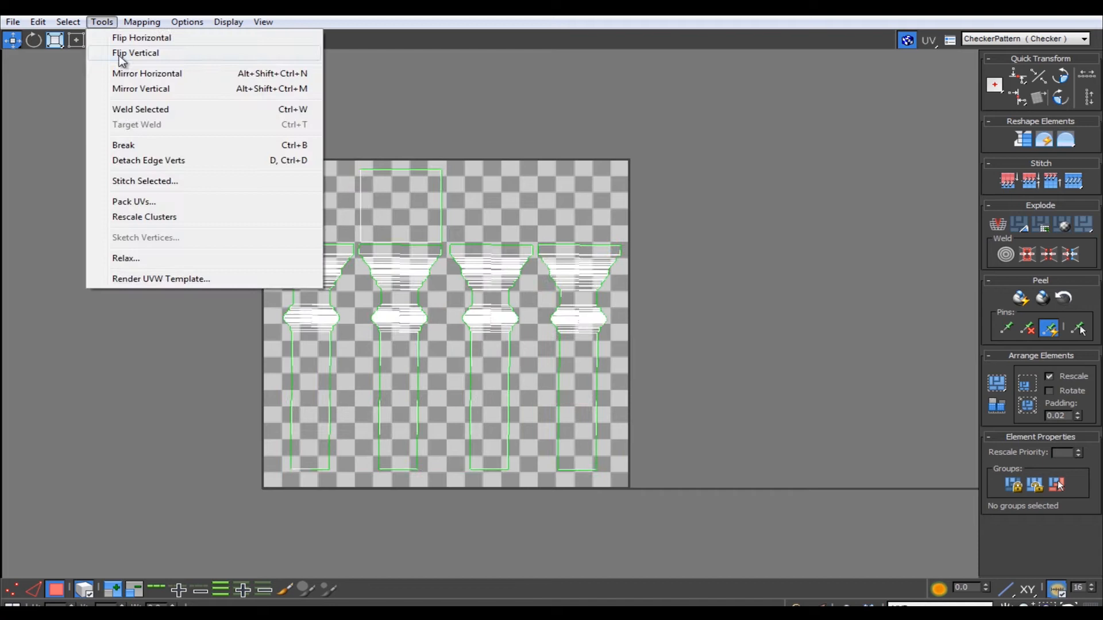
left_click(189, 279)
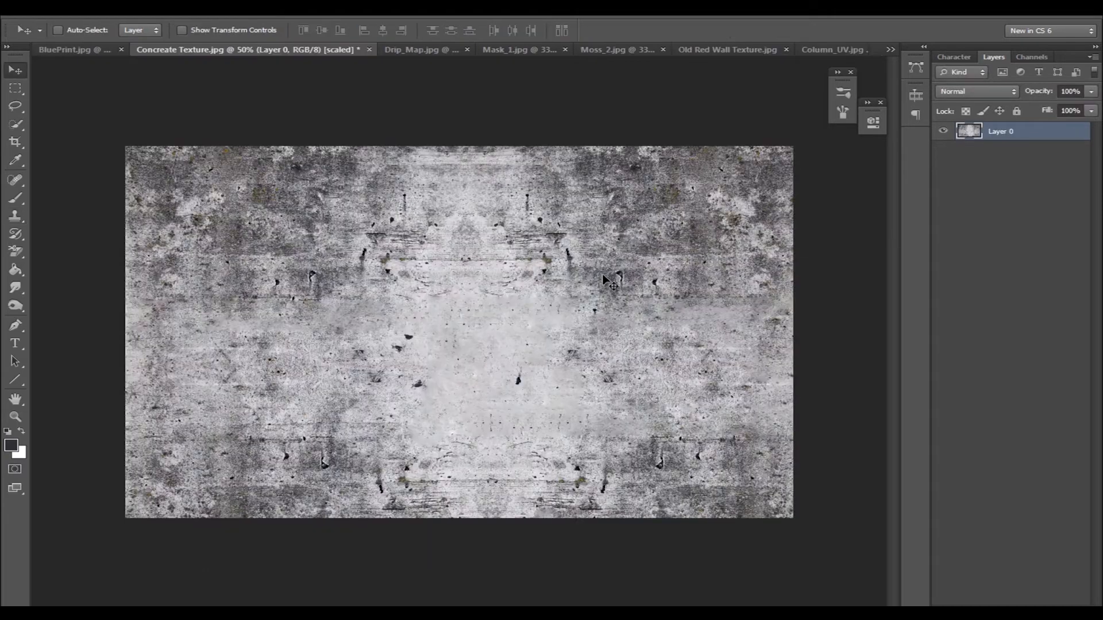
Step: Switch to Photoshop and copy the concrete texture into Column_UV.jpg as a new layer over the UV template
left_click_drag(606, 273, 821, 55)
left_click_drag(540, 254, 541, 255)
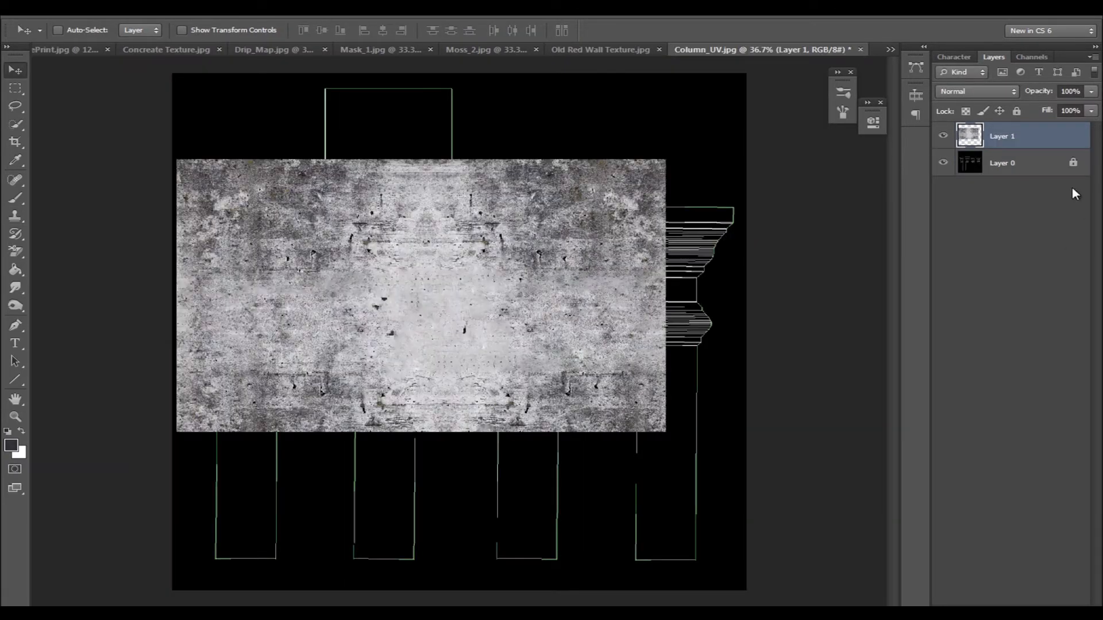
Step: Place the UV template layer above the concrete layer with Screen blending and its position locked
left_click_drag(1014, 129, 1014, 132)
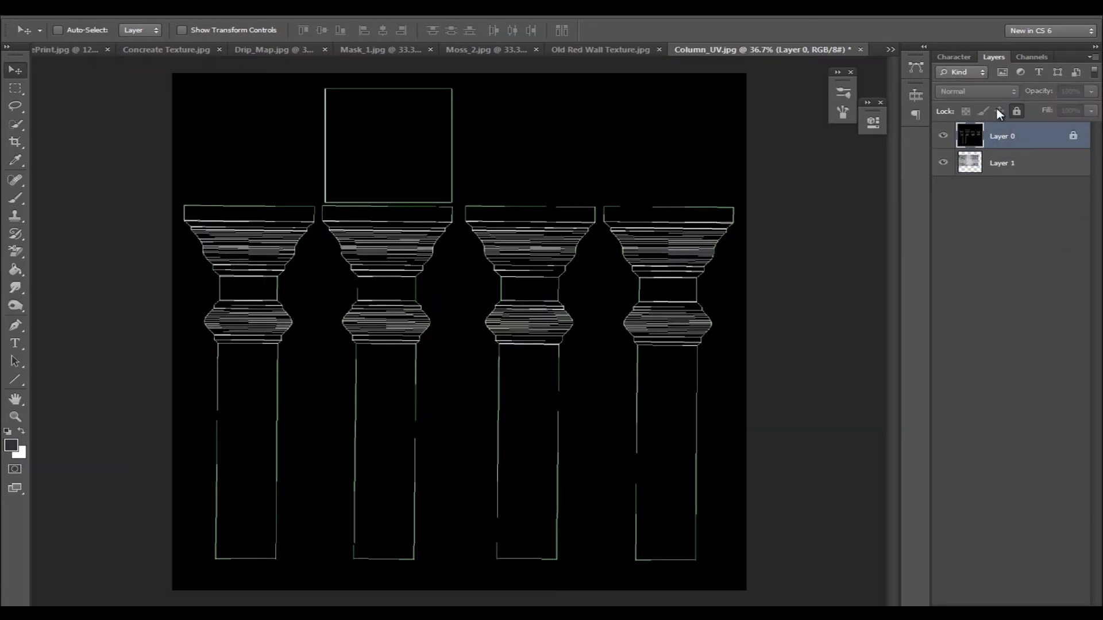
left_click(976, 91)
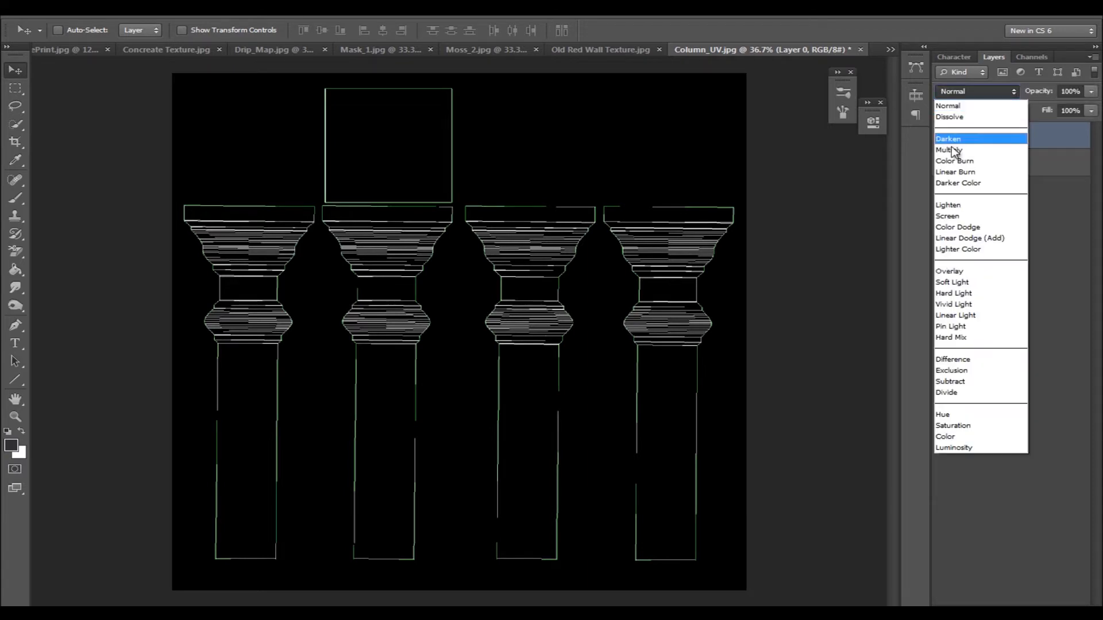
left_click(948, 216)
left_click(1000, 110)
Step: Rotate the concrete layer by -90° and move it over the left part of the UV layout
left_click(1002, 164)
key("ctrl+t")
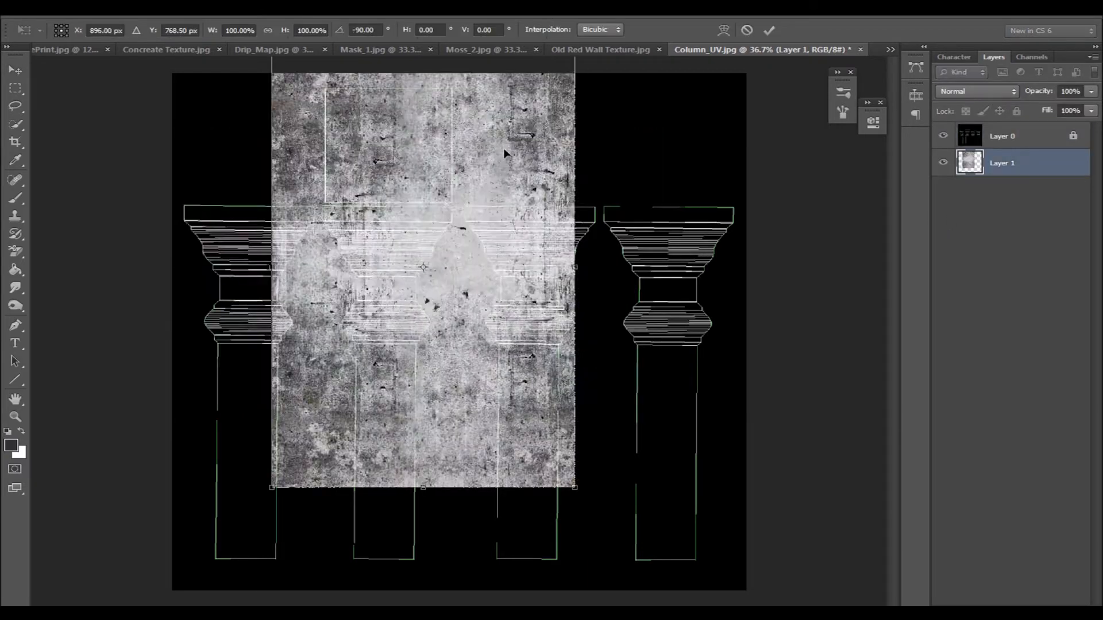
left_click_drag(503, 147, 394, 183)
key("Return")
Step: Duplicate the concrete layer twice, covering the right part and the upper middle of the UV layout
left_click_drag(453, 482, 714, 479, "alt")
left_click_drag(1082, 173, 1082, 442)
left_click_drag(1082, 442, 1063, 597)
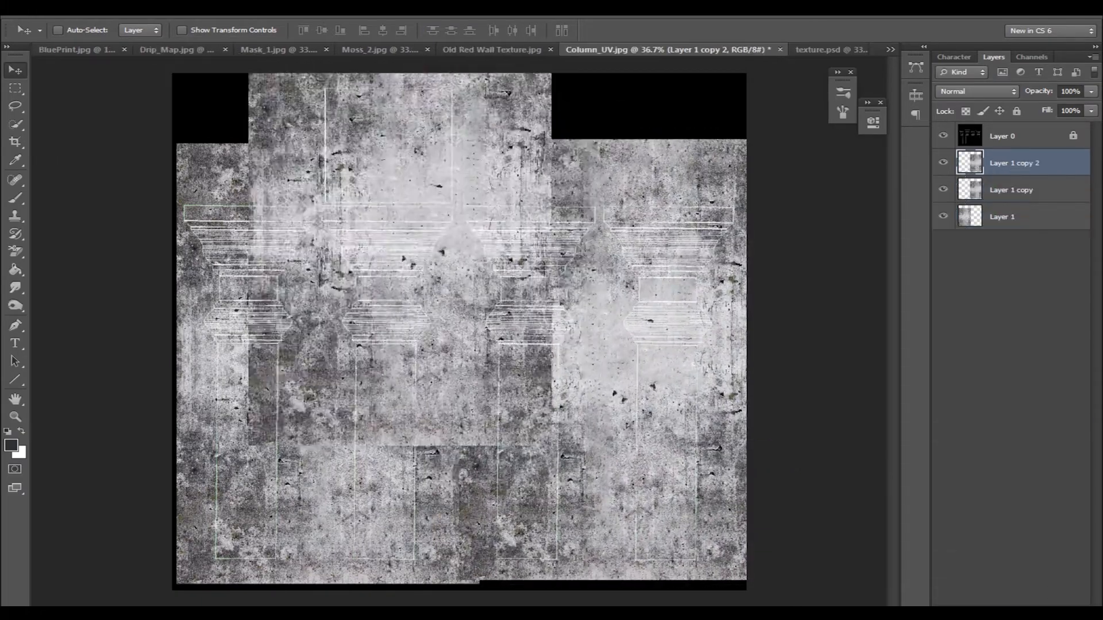
key("ctrl+minus")
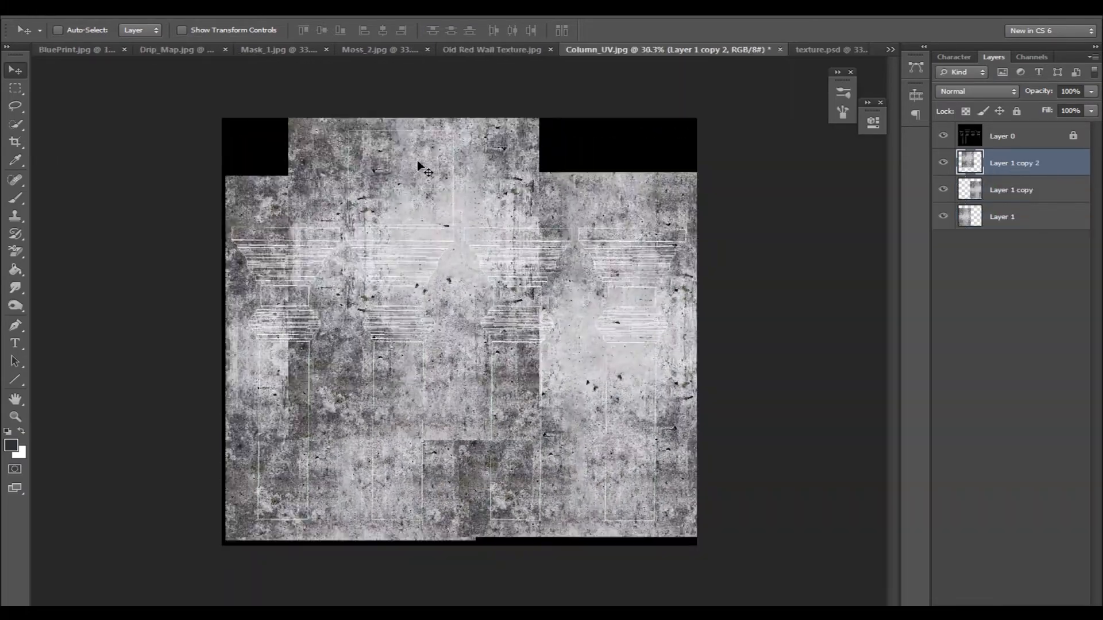
left_click_drag(425, 201, 396, 200)
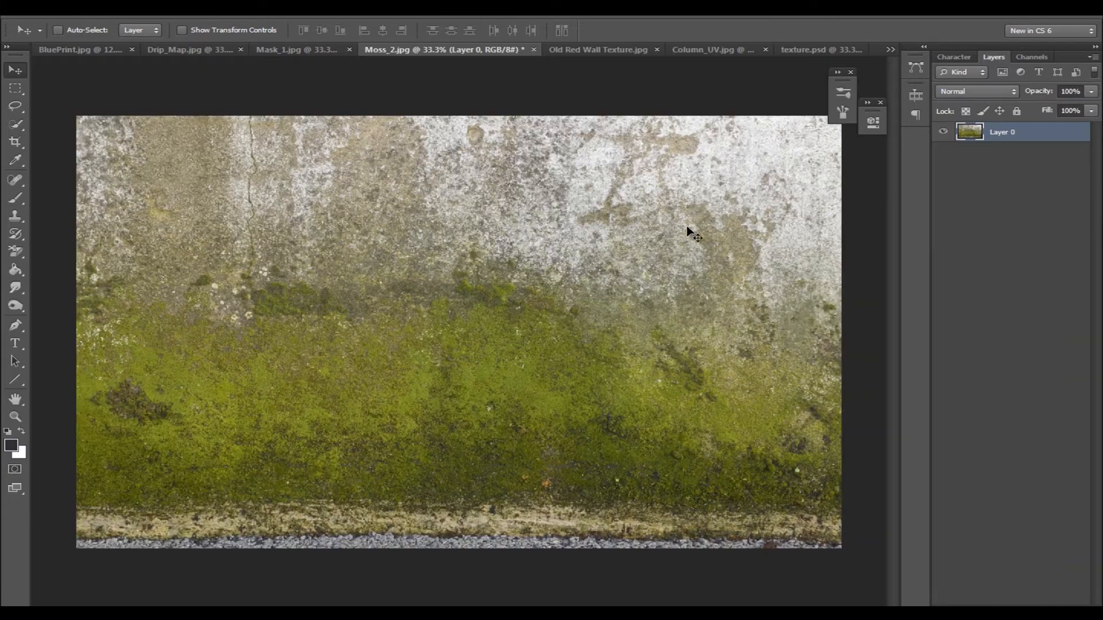
Step: Copy the moss texture from Moss_2.jpg into Column_UV.jpg and scale it to about 65% width and 59% height over the column shafts
left_click_drag(693, 234, 381, 94)
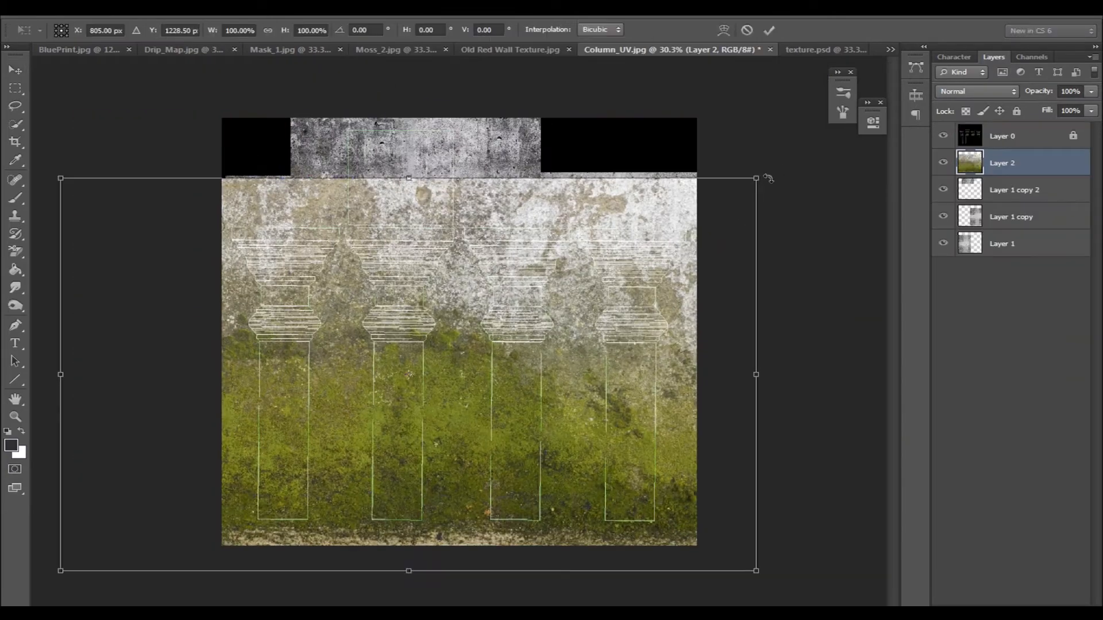
left_click_drag(767, 178, 402, 377)
left_click_drag(340, 488, 513, 448)
left_click_drag(645, 418, 688, 419)
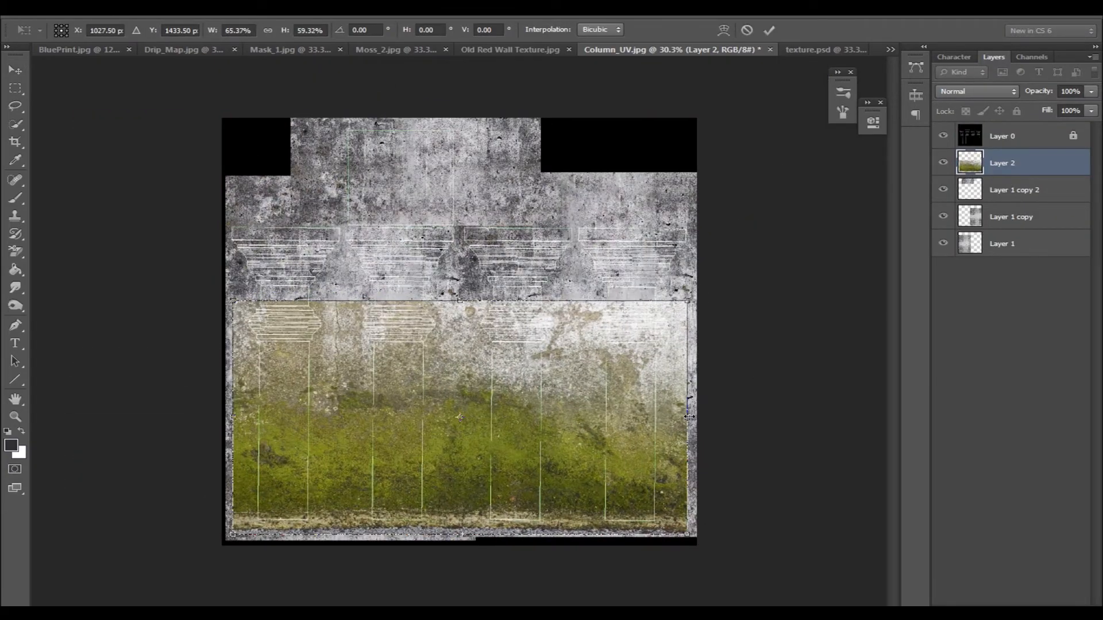
key("Return")
Step: Add a layer mask to the moss layer, paste the grunge mask image into it, and shift it down over the shafts
left_click(989, 611)
left_click(1032, 57)
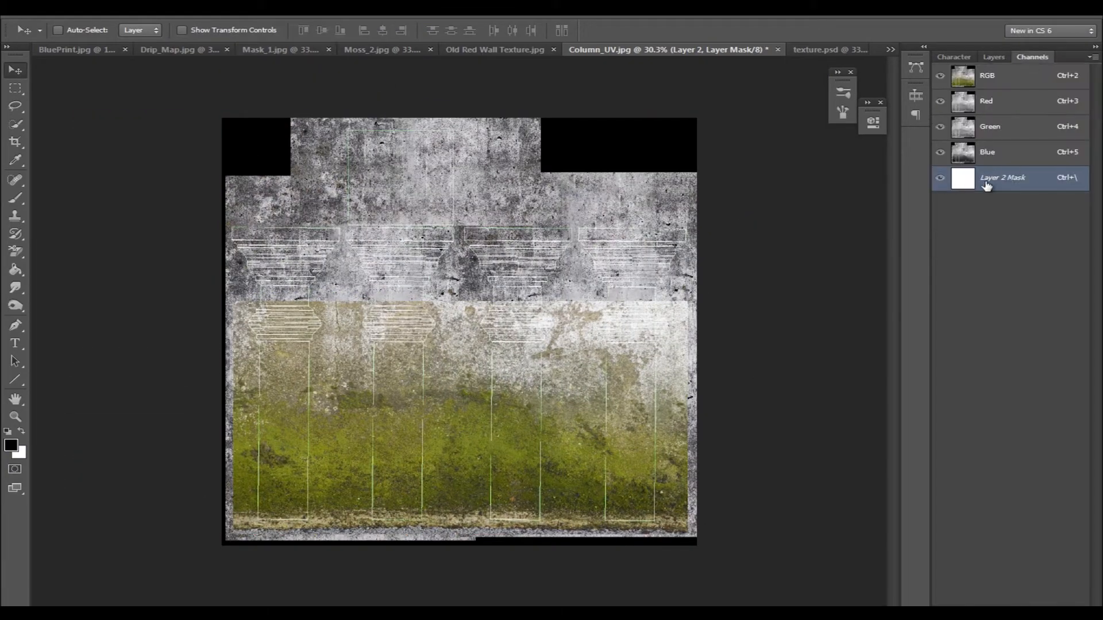
left_click(940, 178)
key("ctrl+v")
left_click_drag(625, 290, 621, 377)
left_click(994, 80)
left_click(993, 57)
left_click(989, 351)
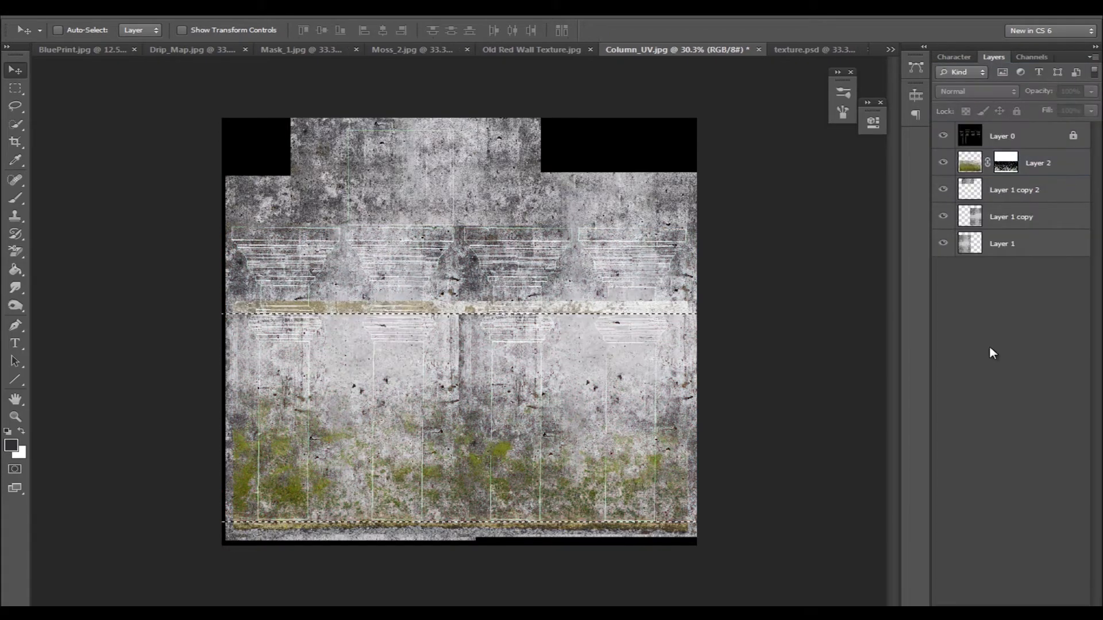
Step: Select the unmasked horizontal strip at the upper edge of the moss layer and delete it
left_click(1038, 163)
key("ctrl+d")
left_click(15, 88)
left_click_drag(208, 262, 760, 327)
key("Delete")
key("ctrl+d")
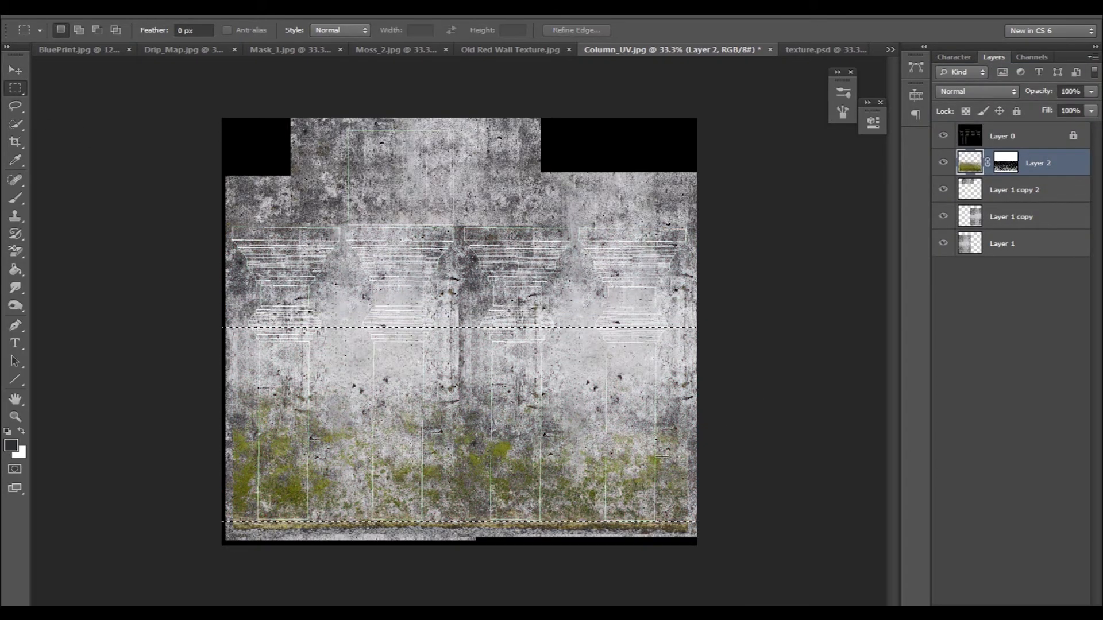
Step: Apply the moss layer's mask, then duplicate the layer twice and offset a copy sideways to thicken the moss
scroll(515, 580, "up", 3, "alt")
right_click(1005, 162)
left_click(1005, 210)
key("ctrl+j")
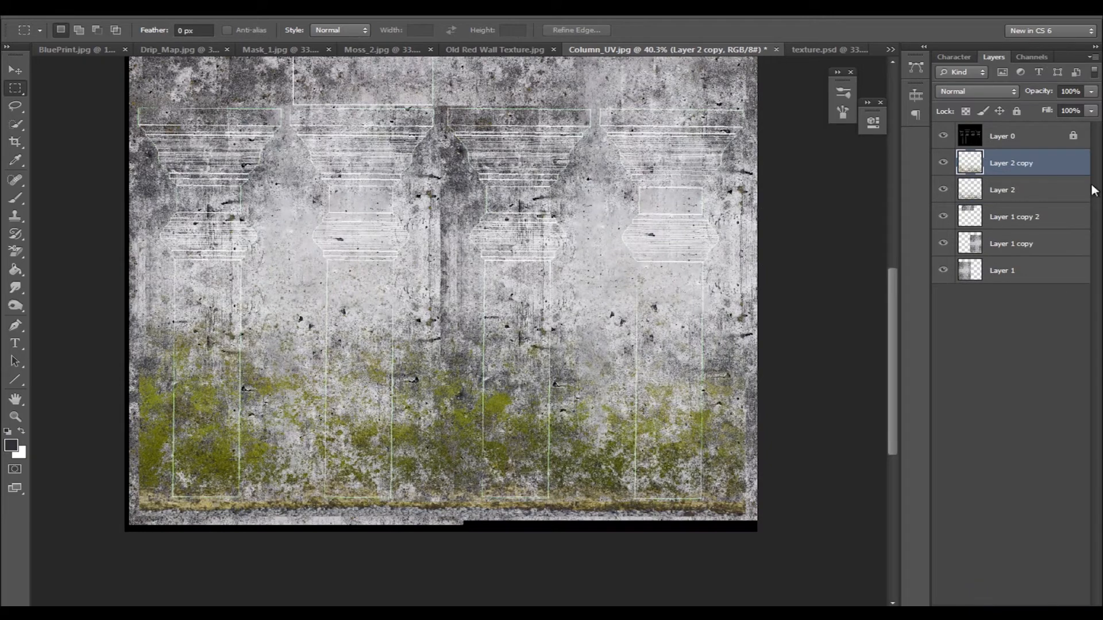
key("ctrl+j")
key("v")
left_click_drag(472, 424, 516, 432)
Step: Merge the three moss layers into one layer and the three concrete layers into another
left_click(1016, 198, "ctrl")
left_click(1011, 217, "ctrl")
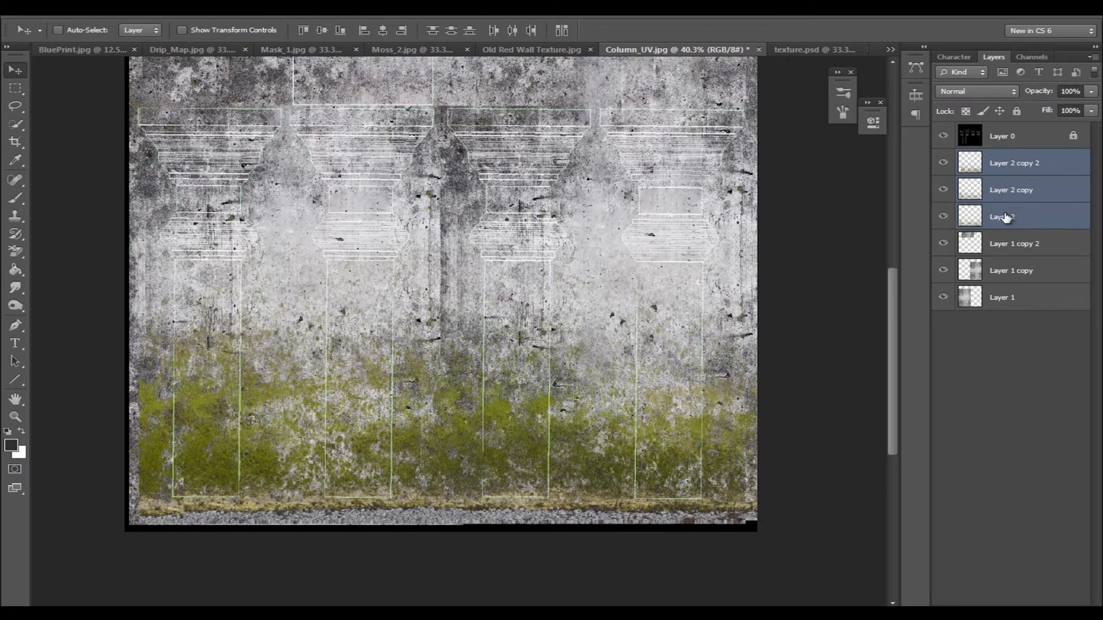
key("ctrl+e")
left_click(1021, 190)
left_click(1016, 238, "shift")
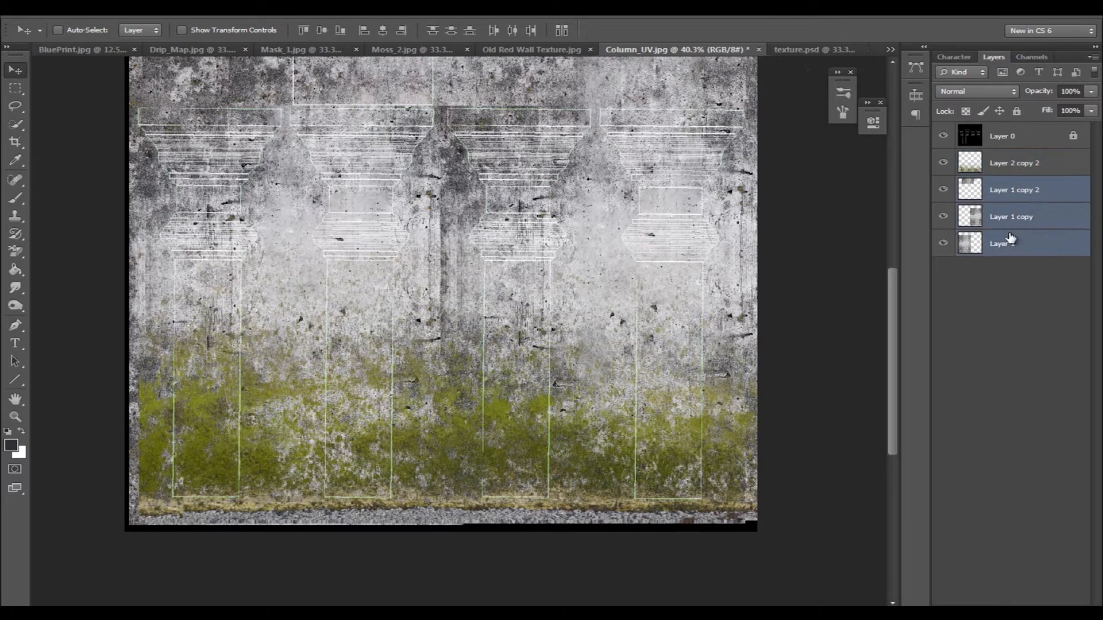
key("ctrl+e")
scroll(620, 310, "up", 2, "alt")
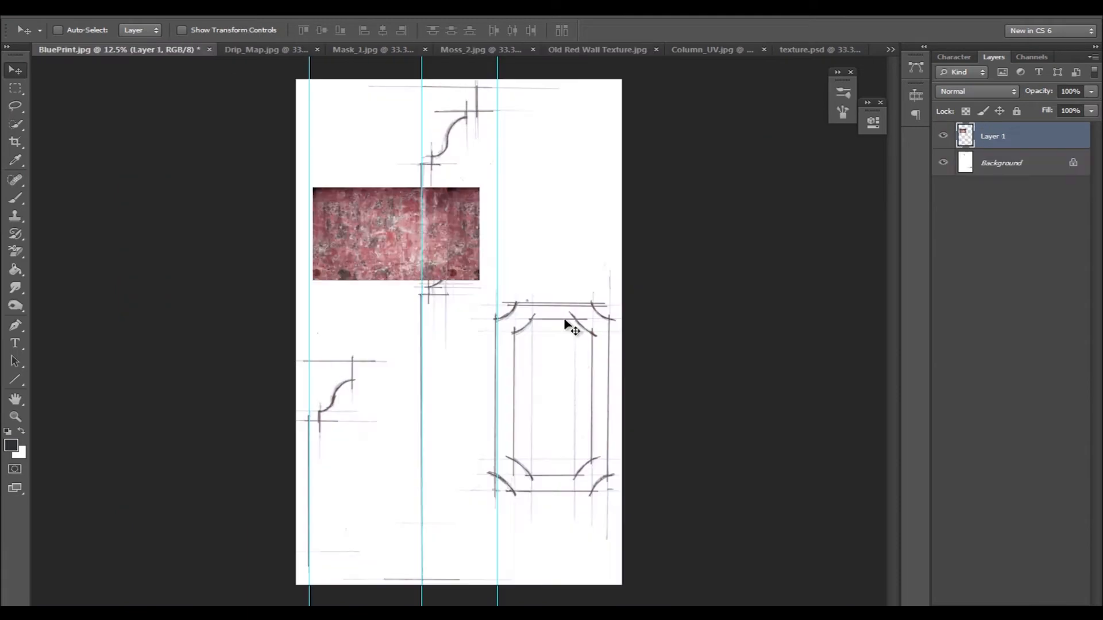
Step: In BluePrint.jpg, rotate and enlarge the red wall texture to cover the sketched frame, and lower its opacity to about 30%
left_click_drag(484, 256, 605, 337)
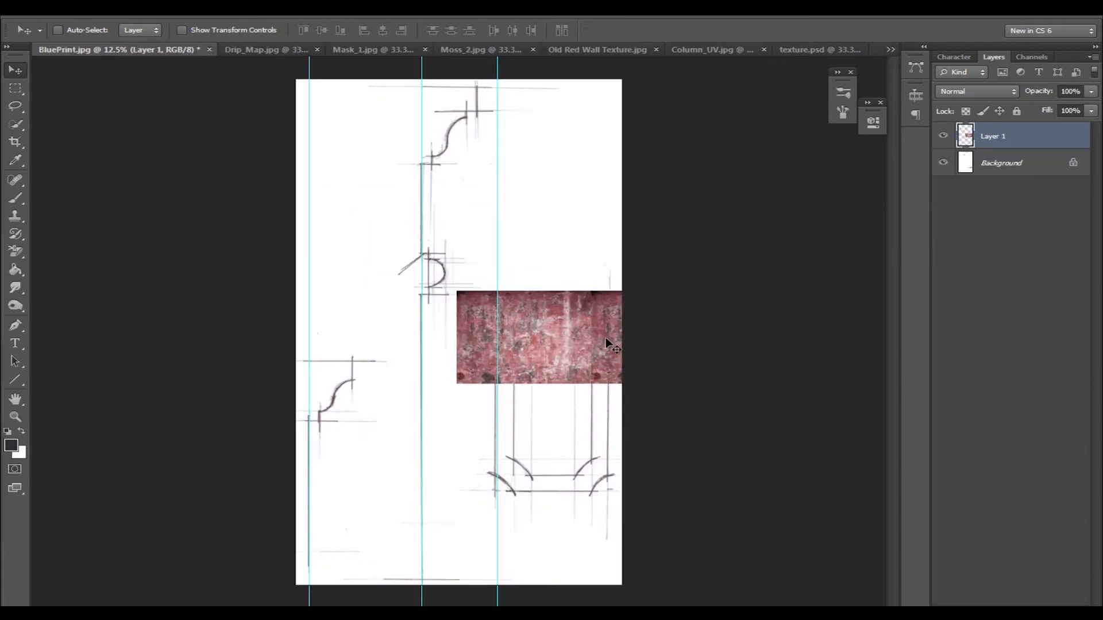
key("ctrl+t")
left_click_drag(632, 287, 580, 425)
left_click_drag(580, 428, 644, 566)
left_click_drag(580, 402, 559, 400)
key("Return")
scroll(690, 336, "up", 1, "alt")
left_click_drag(1090, 108, 1036, 109)
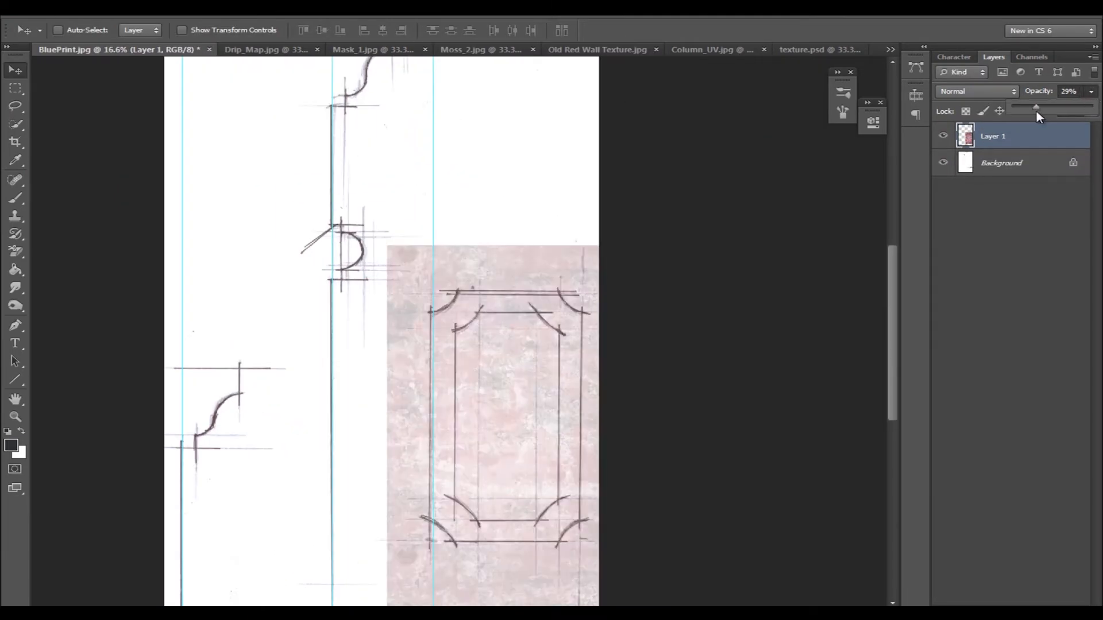
Step: Delete the parts of the red texture that extend above and below the sketched frame
scroll(699, 323, "up", 3, "alt")
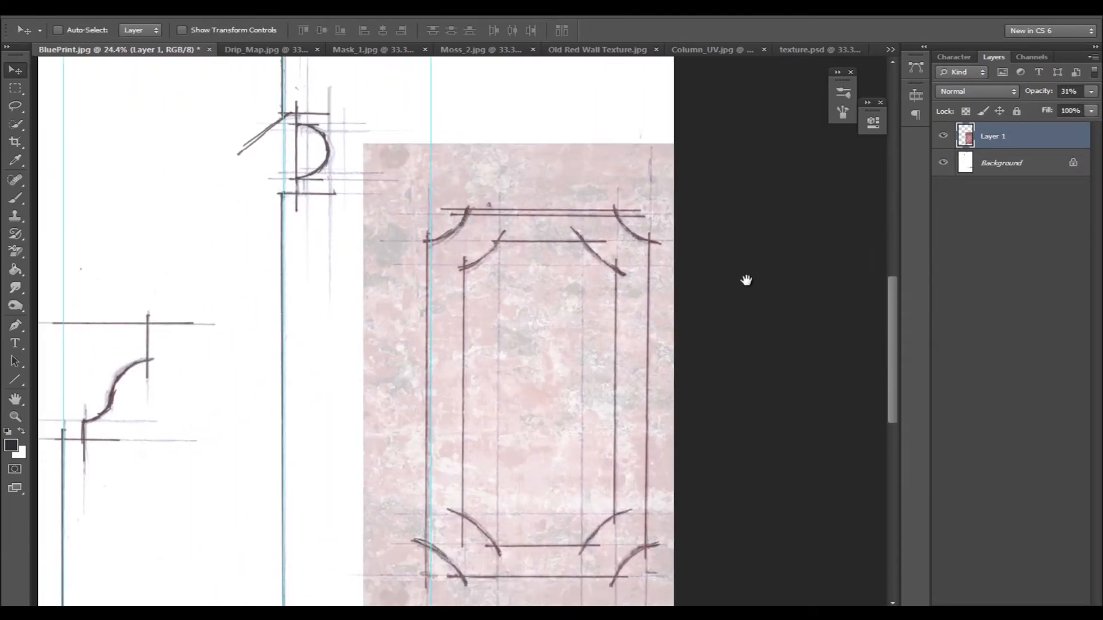
key("m")
left_click_drag(289, 93, 752, 190)
key("Delete")
key("ctrl+d")
left_click_drag(699, 406, 692, 191)
left_click_drag(688, 581, 260, 423)
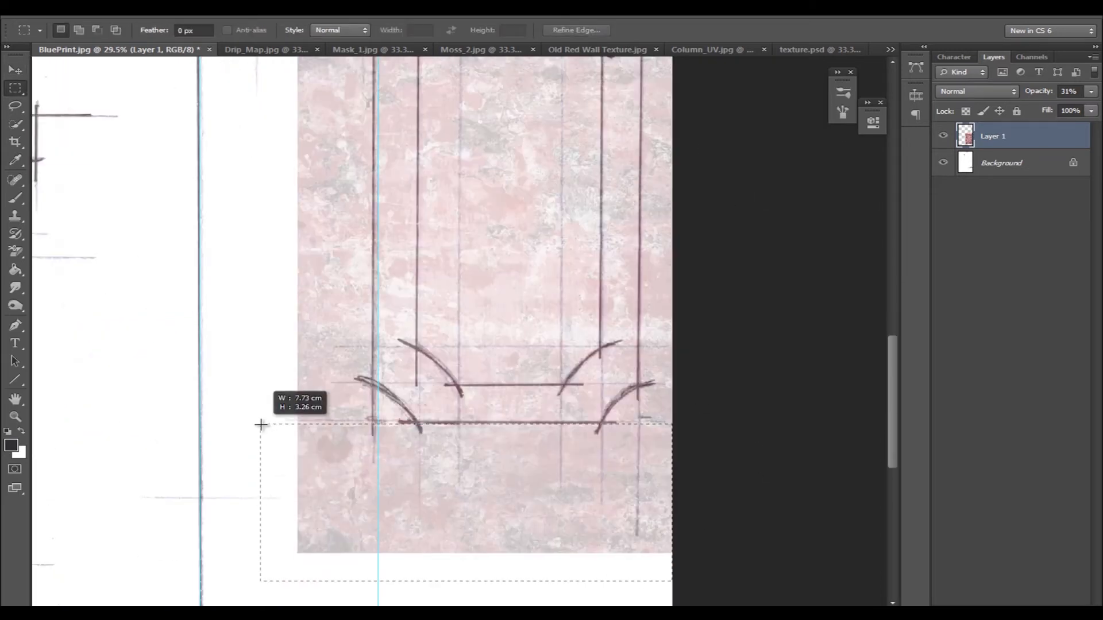
key("Delete")
key("ctrl+d")
Step: Trim the red texture flush with the left and right outer lines of the sketched frame
scroll(740, 352, "down", 1, "alt")
left_click_drag(386, 63, 463, 473)
key("Delete")
key("ctrl+d")
left_click_drag(788, 487, 615, 67)
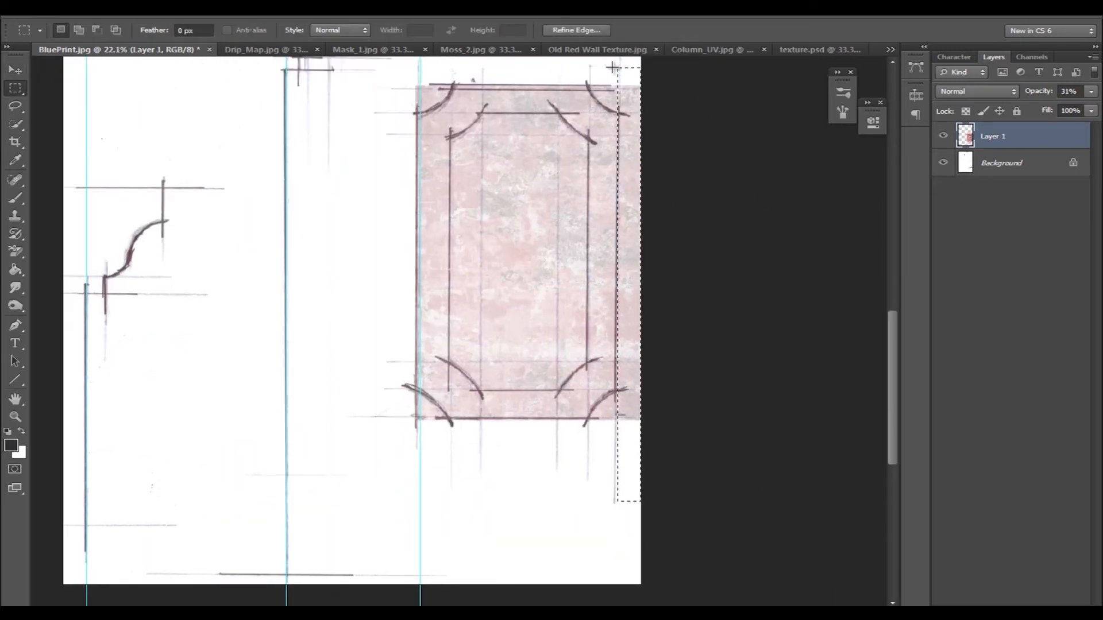
key("Delete")
key("ctrl+d")
Step: Trace the frame's upper-left concave corner with the Pen tool, make a selection from the path, and delete the texture there
key("p")
scroll(425, 247, "up", 6, "alt")
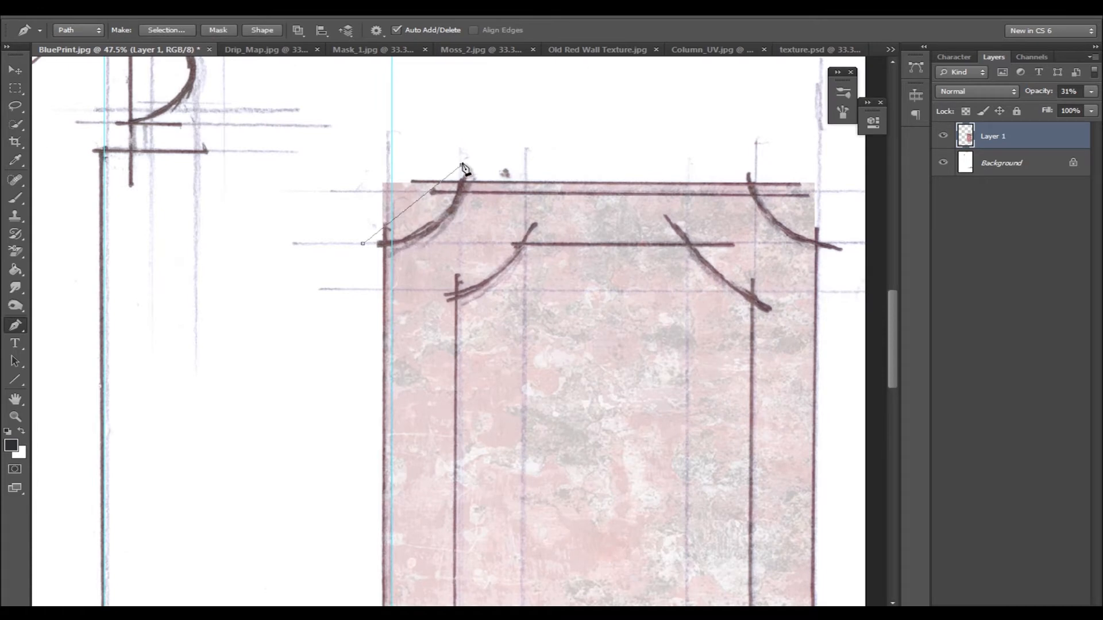
left_click(363, 245)
right_click(386, 219)
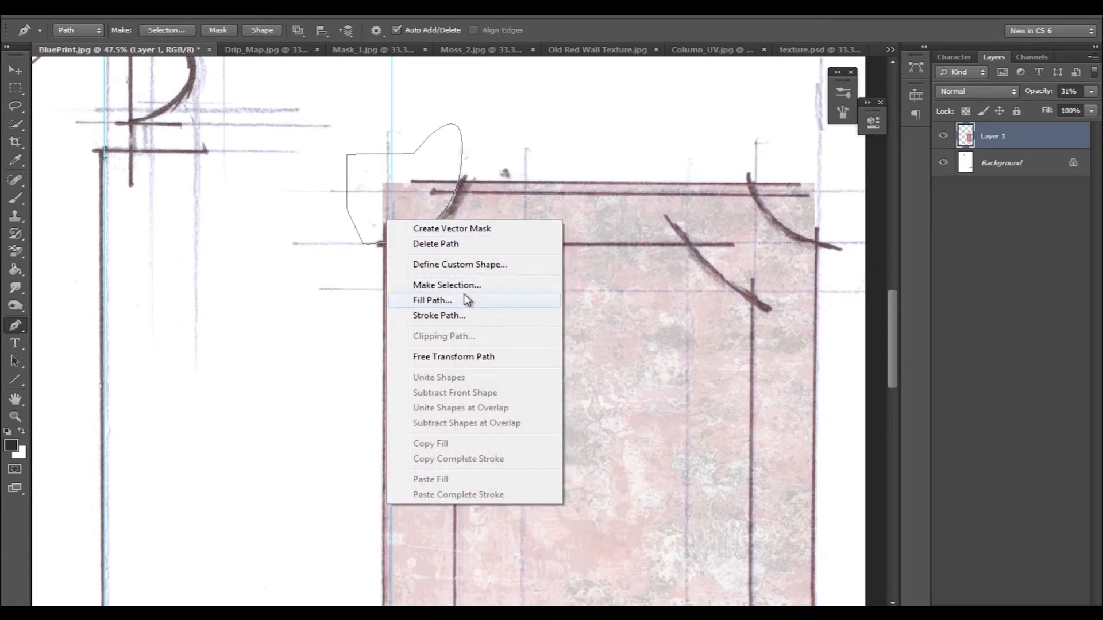
left_click(455, 283)
left_click(636, 177)
key("Delete")
key("ctrl+d")
Step: Trace the frame's upper-right concave corner with a path, convert it to a selection, and delete the texture inside
left_click_drag(679, 177, 469, 169)
left_click(544, 151)
left_click_drag(630, 234, 642, 234)
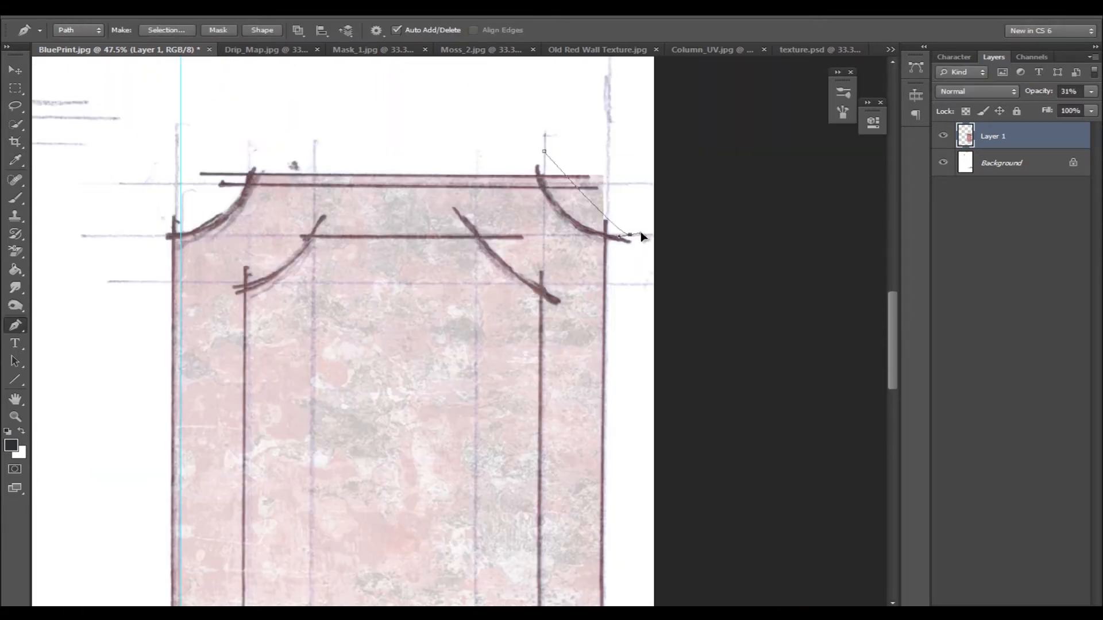
right_click(582, 165)
left_click(652, 229)
left_click(637, 177)
key("Delete")
key("ctrl+d")
Step: Cut the lower-right and lower-left corners of the red texture along the sketched arcs using path selections
left_click_drag(636, 557, 587, 122)
right_click(550, 417)
left_click(610, 195)
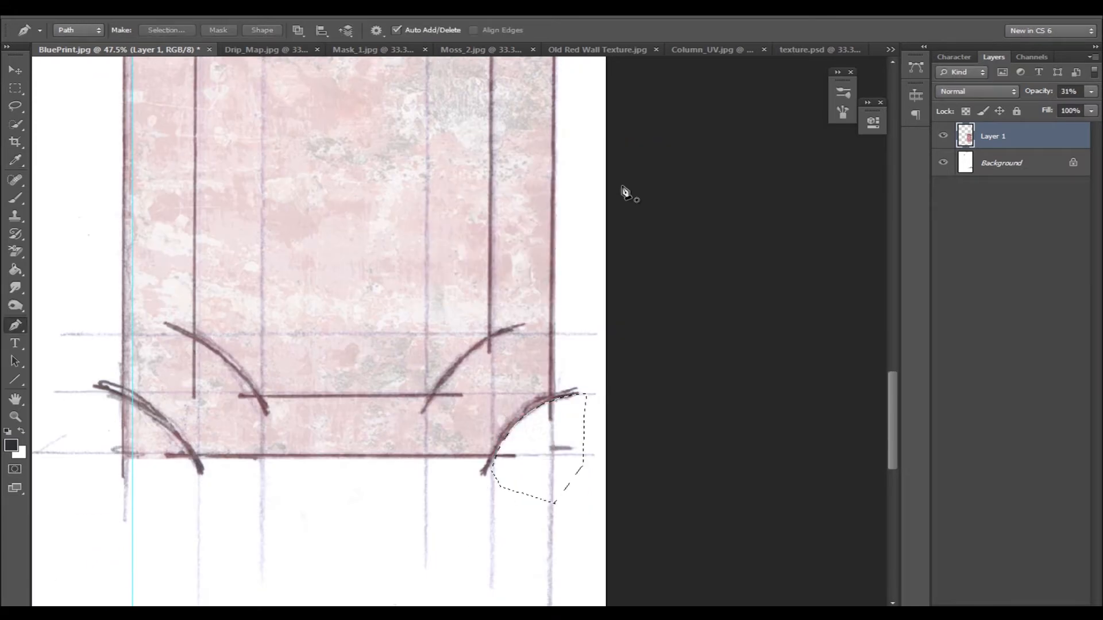
key("Delete")
key("ctrl+d")
left_click_drag(473, 464, 500, 538)
right_click(407, 419)
left_click(470, 199)
key("Delete")
Step: Trace the frame's inner outline with its curved corners, convert the path to a selection, and delete the texture inside it
left_click_drag(592, 408, 584, 510)
left_click(545, 178)
left_click(666, 179)
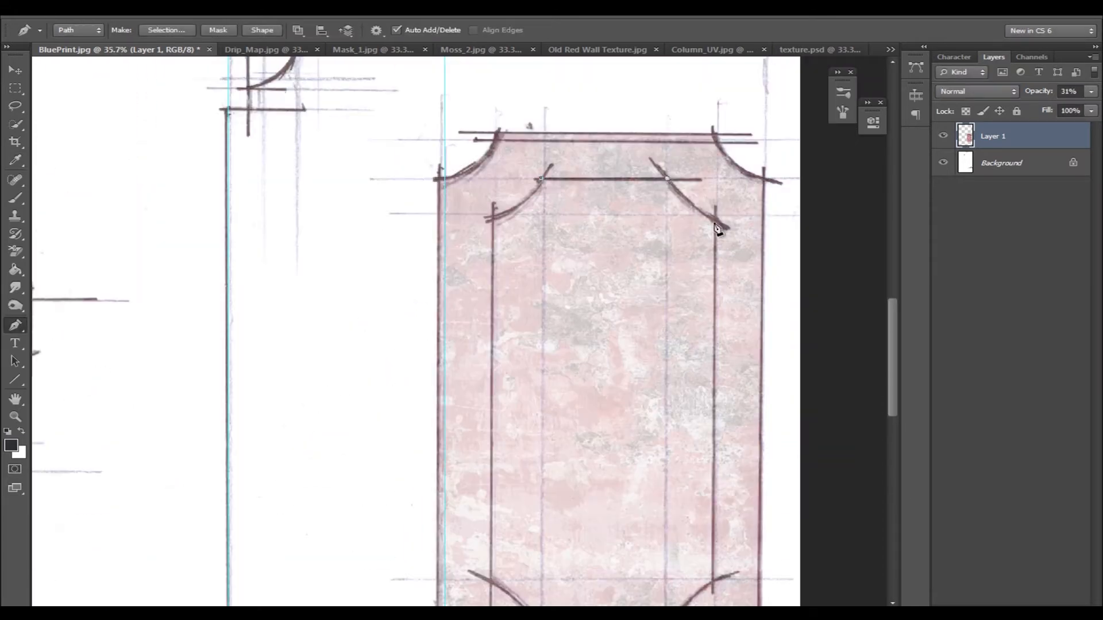
left_click_drag(715, 222, 749, 233)
left_click_drag(689, 476, 646, 311)
left_click(445, 413, "alt")
left_click_drag(459, 152, 473, 420)
left_click(458, 322)
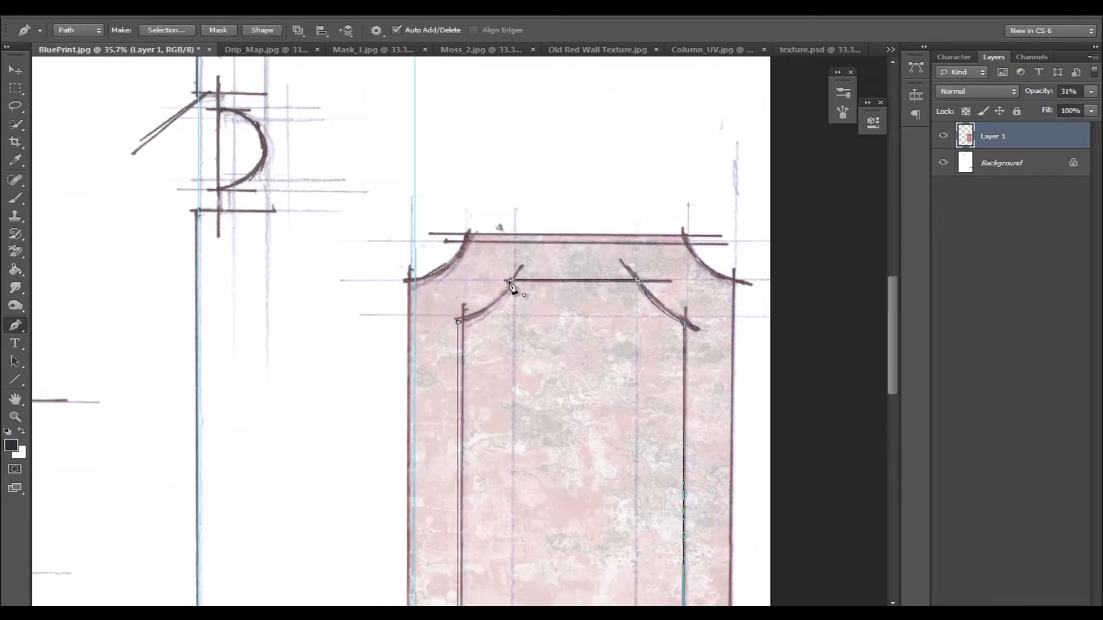
right_click(591, 355)
left_click(649, 128)
key("Delete")
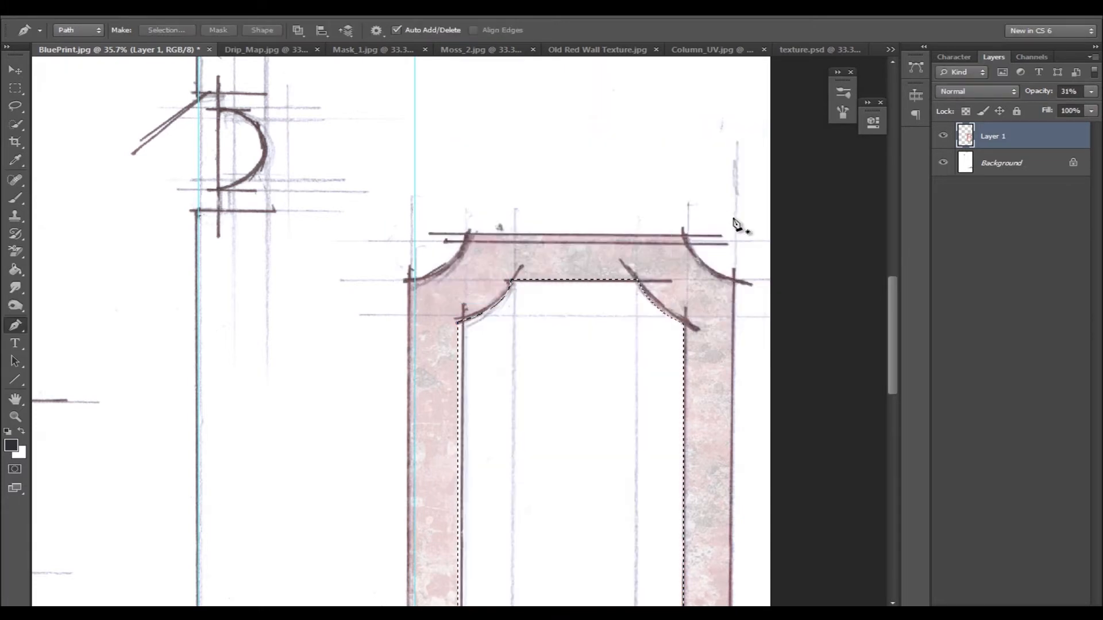
Step: Set the red frame layer's opacity to 100% and copy it into Column_UV.jpg between the moss and concrete layers
left_click_drag(1045, 109, 1096, 108)
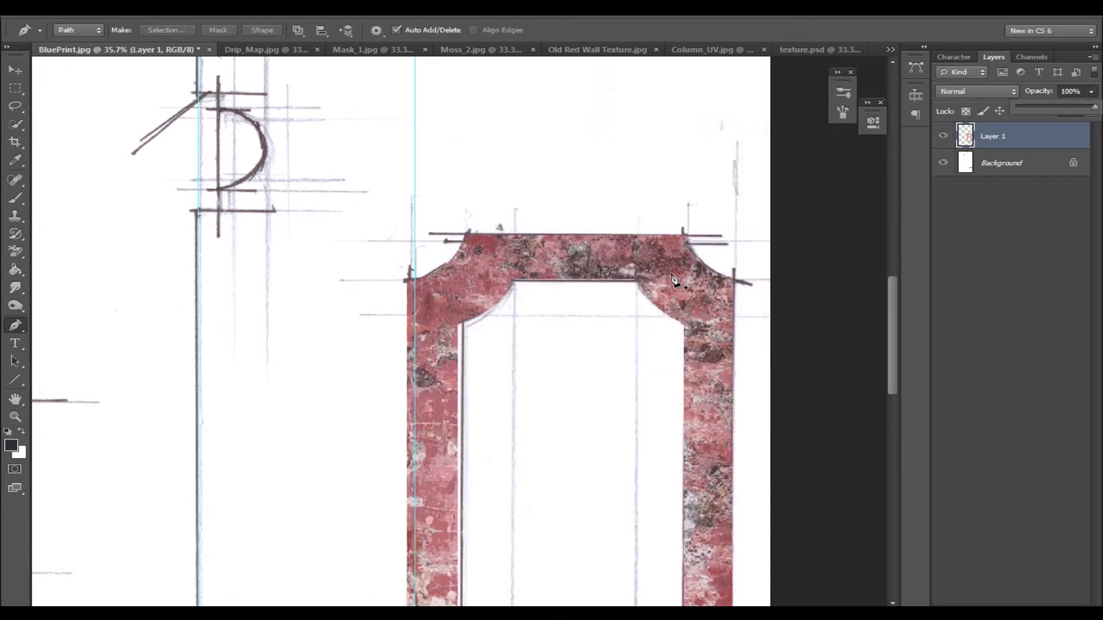
scroll(673, 280, "down", 2, "alt")
key("v")
scroll(793, 332, "down", 2, "alt")
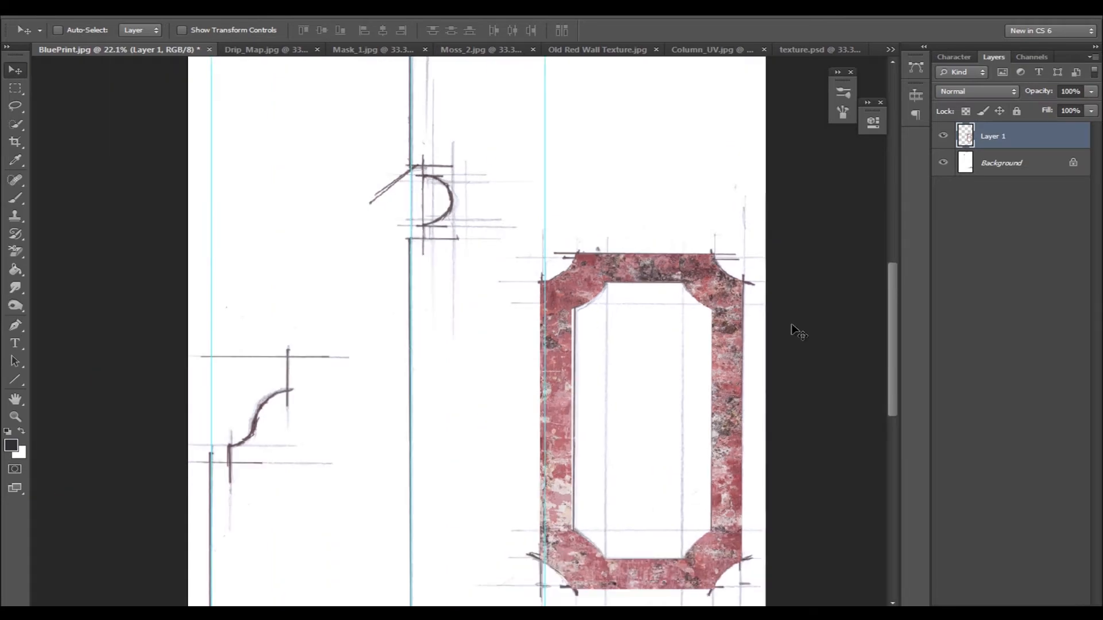
left_click_drag(793, 332, 635, 216)
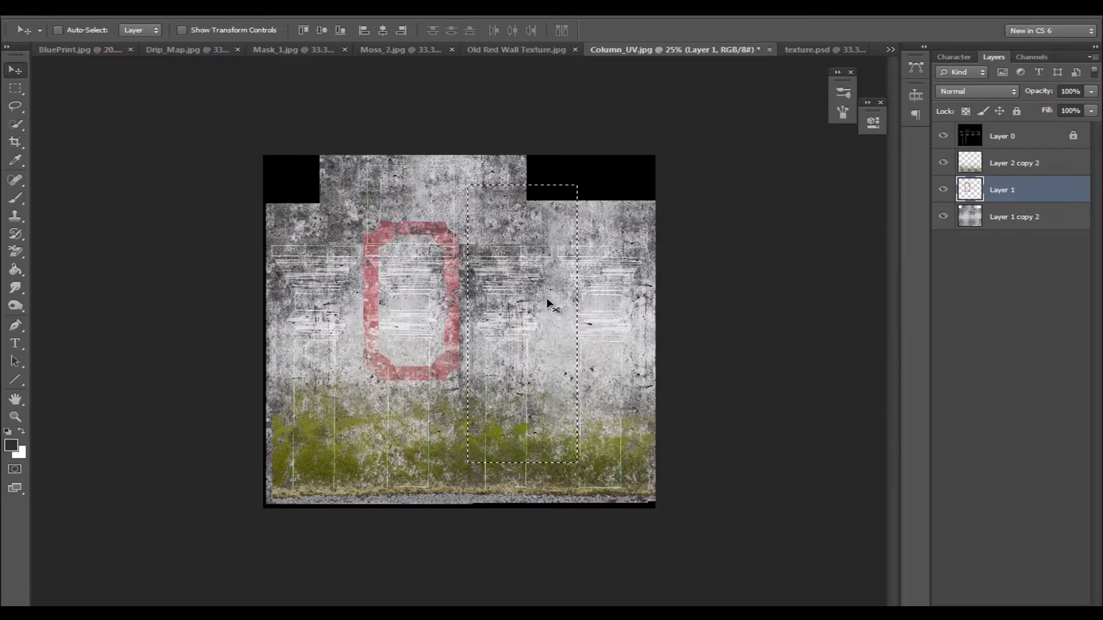
scroll(487, 363, "up", 3, "alt")
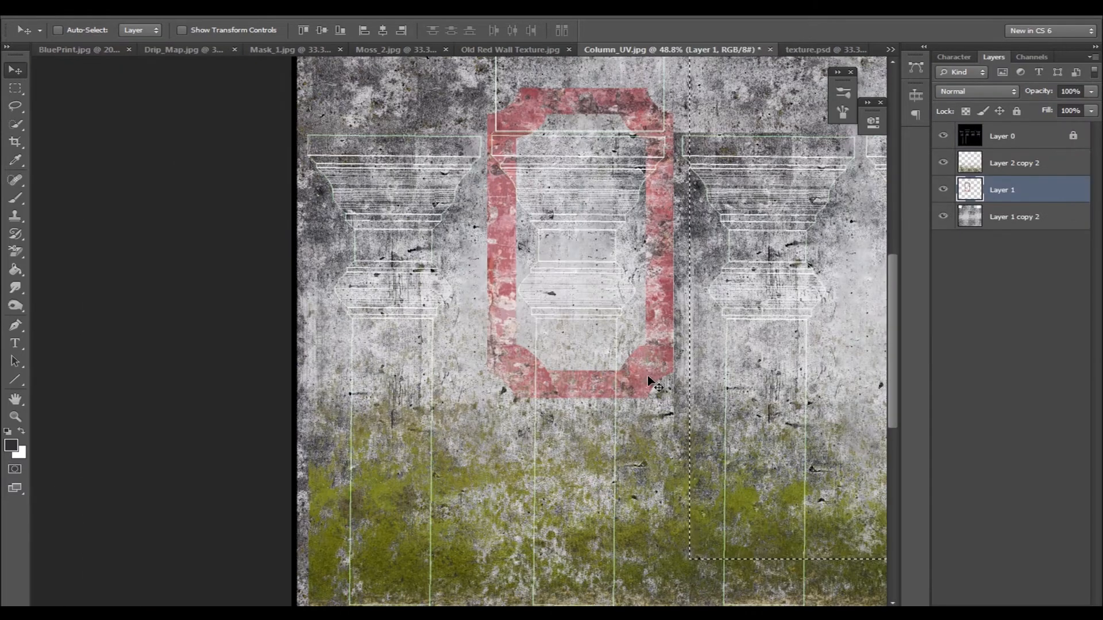
left_click_drag(1010, 189, 1035, 200)
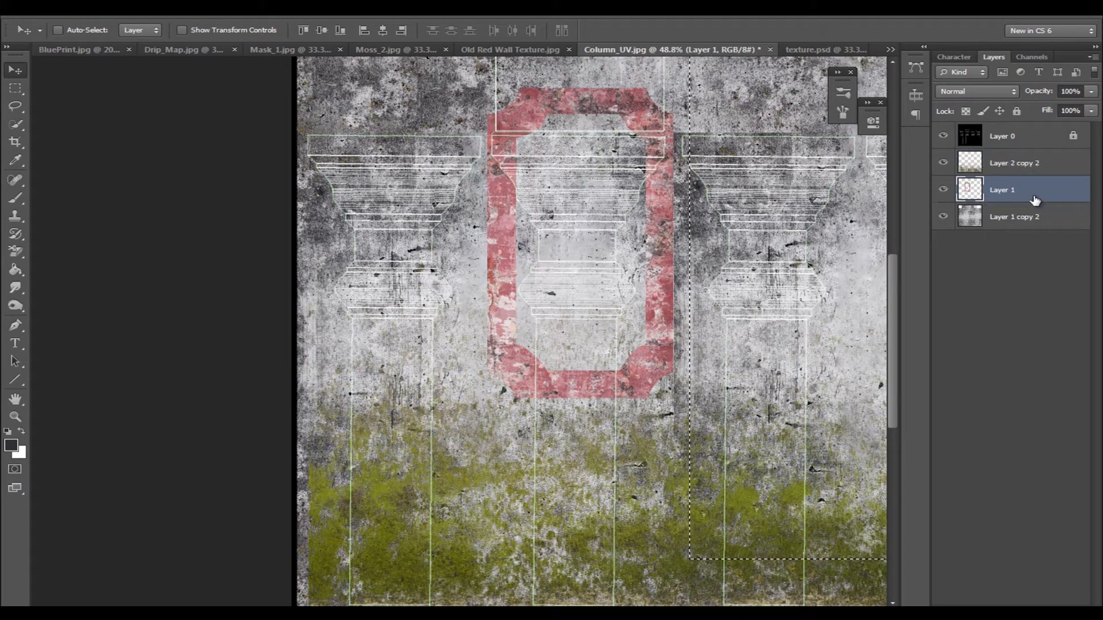
Step: Scale the red frame down and position it on the upper shaft of the first column in the UV layout
left_click_drag(820, 503, 762, 581)
key("ctrl+t")
left_click_drag(615, 167, 498, 361, "shift")
left_click_drag(479, 372, 406, 339)
scroll(468, 367, "up", 8, "alt")
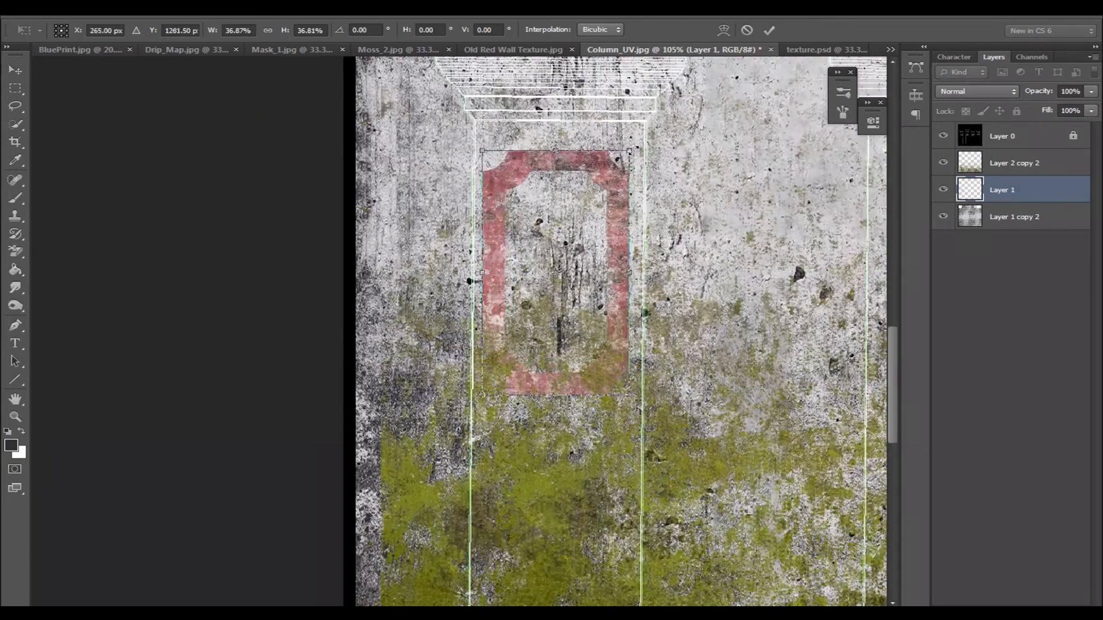
left_click_drag(628, 150, 604, 190, "shift")
left_click_drag(569, 208, 580, 169)
key("Return")
key("ctrl+t")
left_click_drag(436, 336, 436, 388)
key("Return")
Step: Add a horizontal guide at the red frame's upper edge and duplicate the frame onto the other column shafts along it
key("ctrl+r")
left_click_drag(321, 61, 321, 209)
left_click_drag(344, 253, 640, 253, "alt")
left_click_drag(453, 254, 684, 258, "alt")
left_click_drag(758, 278, 584, 284)
mouse_move(505, 254)
left_mouse_down("alt")
mouse_move(728, 254)
mouse_move(514, 236)
left_mouse_up("alt")
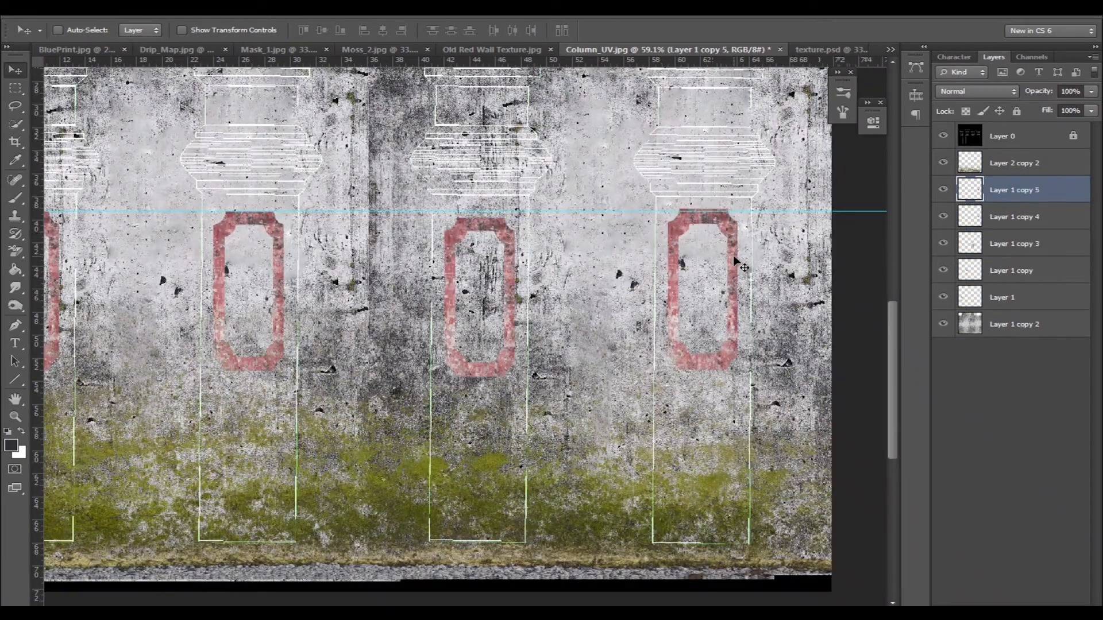
left_click_drag(735, 261, 736, 266)
left_click(1000, 218)
left_click(943, 189)
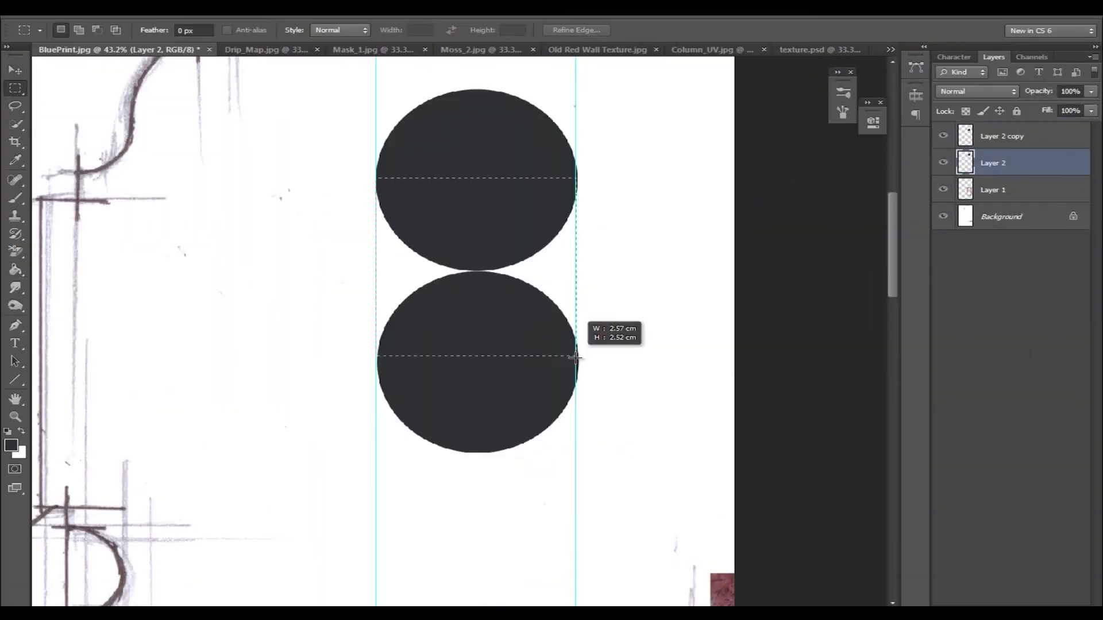
Step: In BluePrint.jpg, fill the rectangle joining the two dark circles and merge them into one pill shape
left_click(481, 293)
key("ctrl+d")
key("ctrl+e")
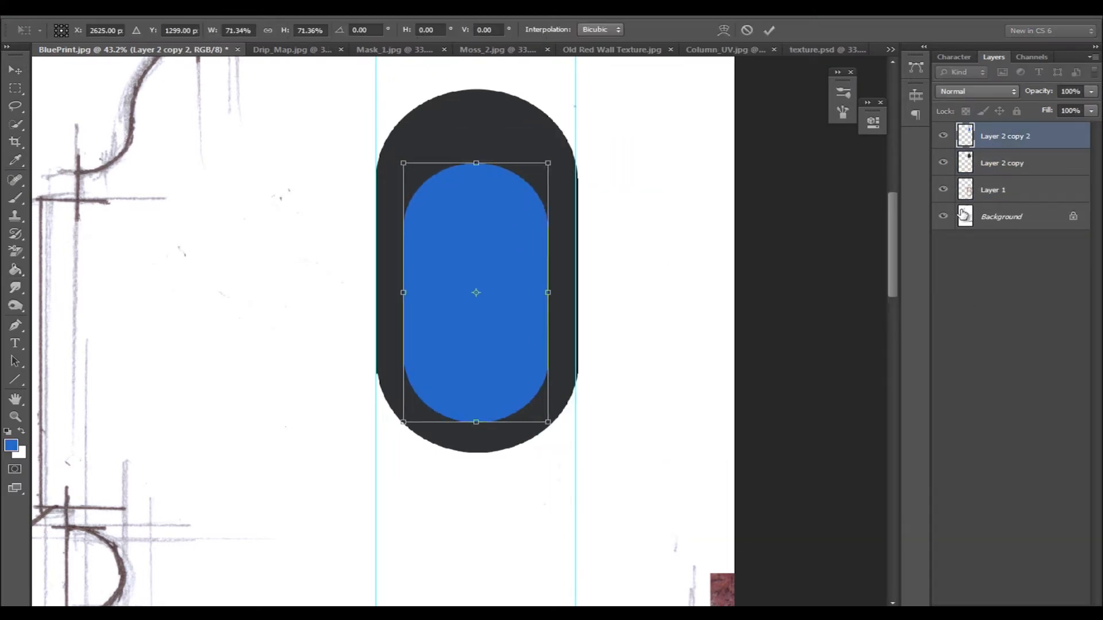
Step: Shorten the dark pill to about 89% of its height and scale down the blue pill inside it
left_click(1002, 163)
key("ctrl+t")
left_click_drag(476, 89, 477, 121)
scroll(599, 228, "down", 5, "alt")
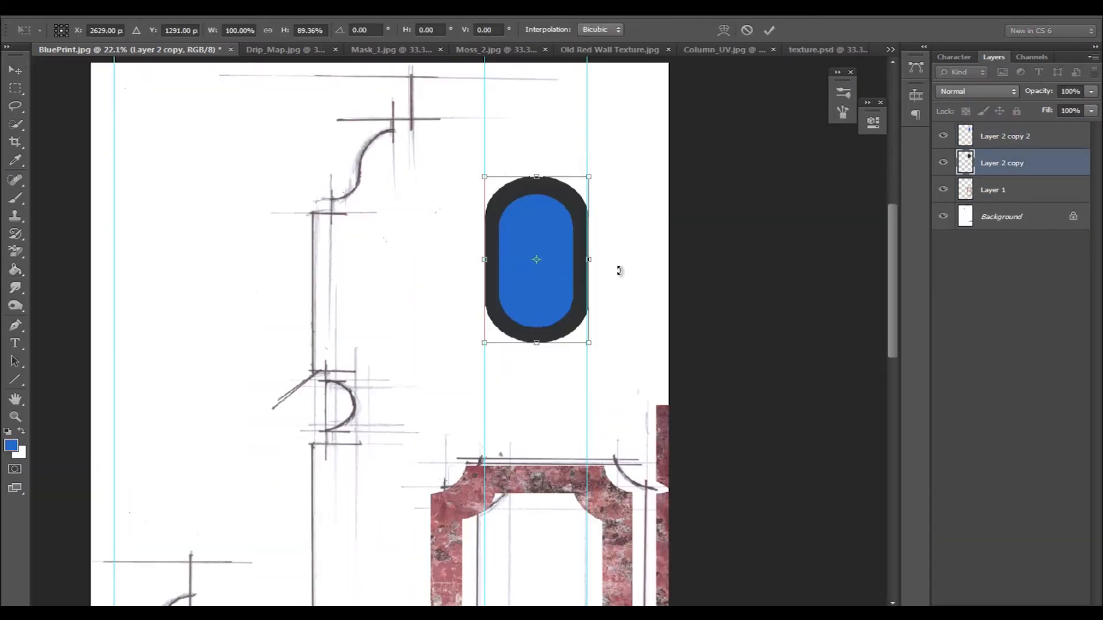
left_click(1005, 137)
key("ctrl+t")
left_click_drag(573, 195, 555, 226, "shift")
Step: Resize the dark pill to about 95% width and 82% height, centred around the blue pill
left_click(1002, 164)
left_click_drag(536, 177, 537, 206)
left_click_drag(588, 274, 582, 274)
key("Down")
key("Down")
key("Down")
key("Down")
key("Down")
key("Down")
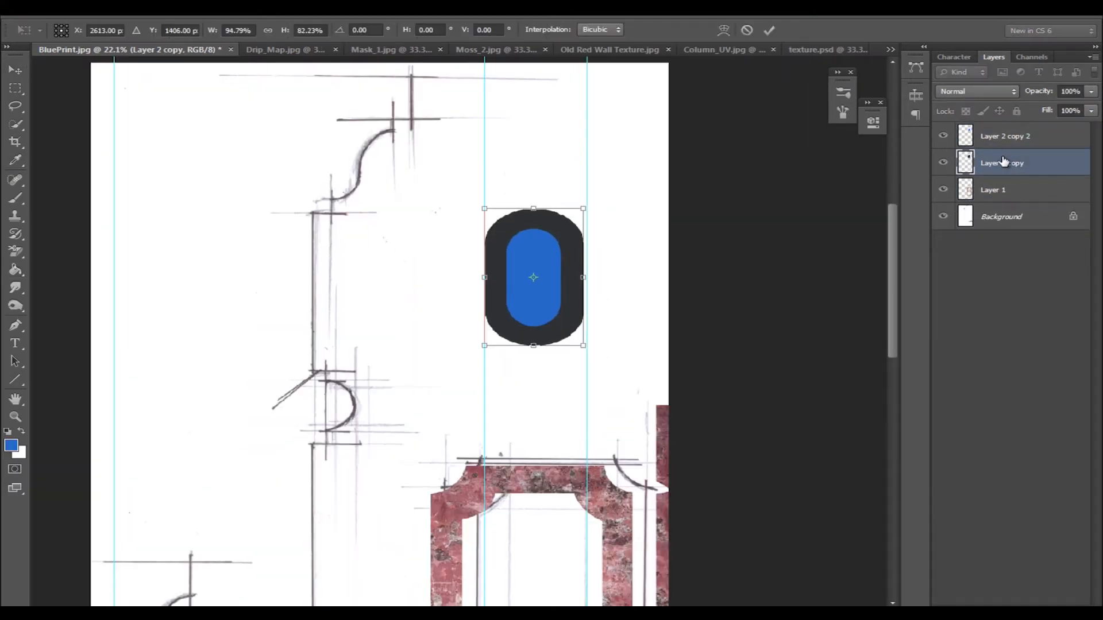
scroll(601, 435, "up", 6, "alt")
key("Return")
Step: Cut the blue pill's area out of the dark pill to form a ring, and hide the blue layer
left_click_drag(628, 222, 670, 380)
key("Delete")
left_click(942, 135)
Step: Copy the ring into Column_UV.jpg, scale it to about 27%, place it on the first column's lower shaft, and raise it above the moss layer
left_click_drag(578, 240, 493, 398)
key("ctrl+t")
scroll(357, 395, "up", 5, "alt")
left_click_drag(339, 354, 309, 397, "shift")
left_click_drag(293, 424, 314, 403)
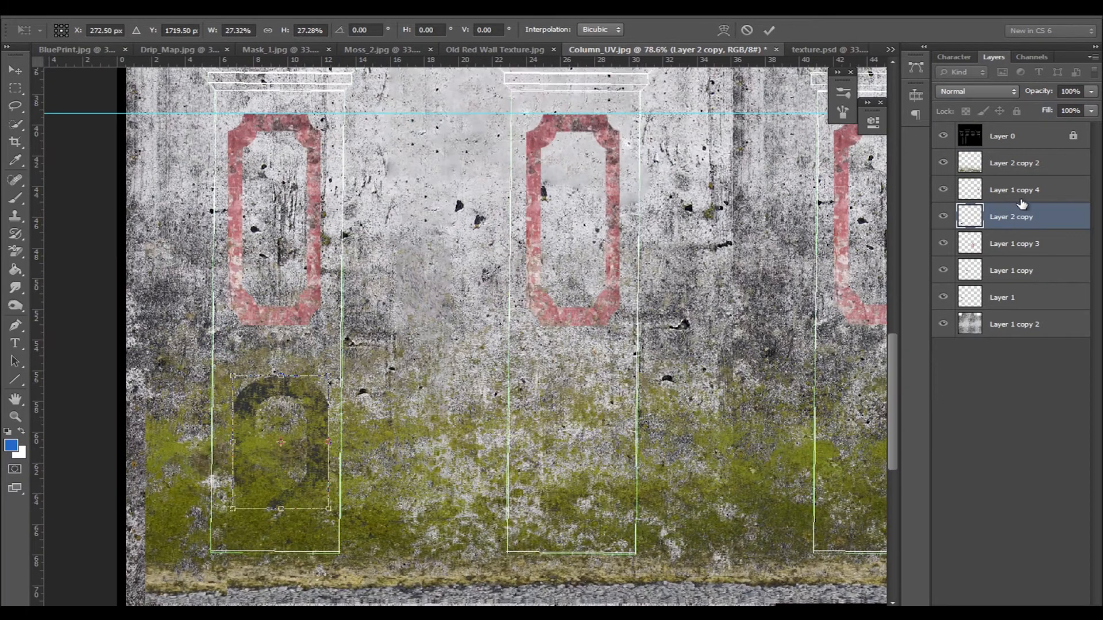
key("Return")
left_click_drag(1021, 214, 1018, 151)
Step: Copy the texture from Old Red Wall Texture.jpg into Column_UV.jpg, clip it to the ring layer, and reposition it over the ring
left_click(508, 49)
left_click_drag(619, 258, 399, 333)
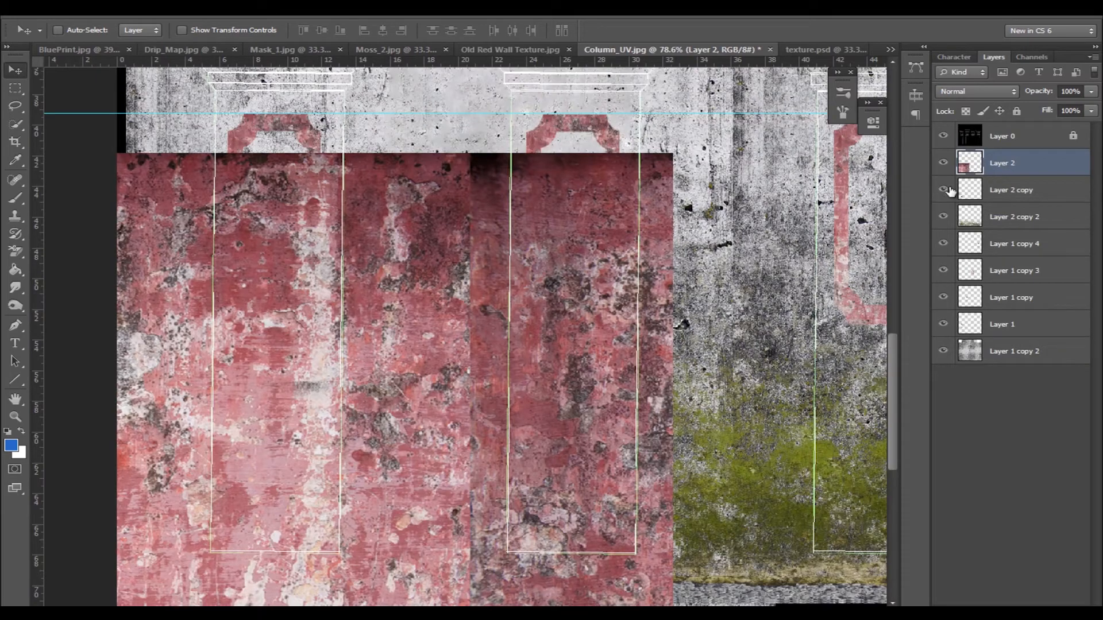
left_click(970, 177, "alt")
left_click_drag(308, 410, 176, 465)
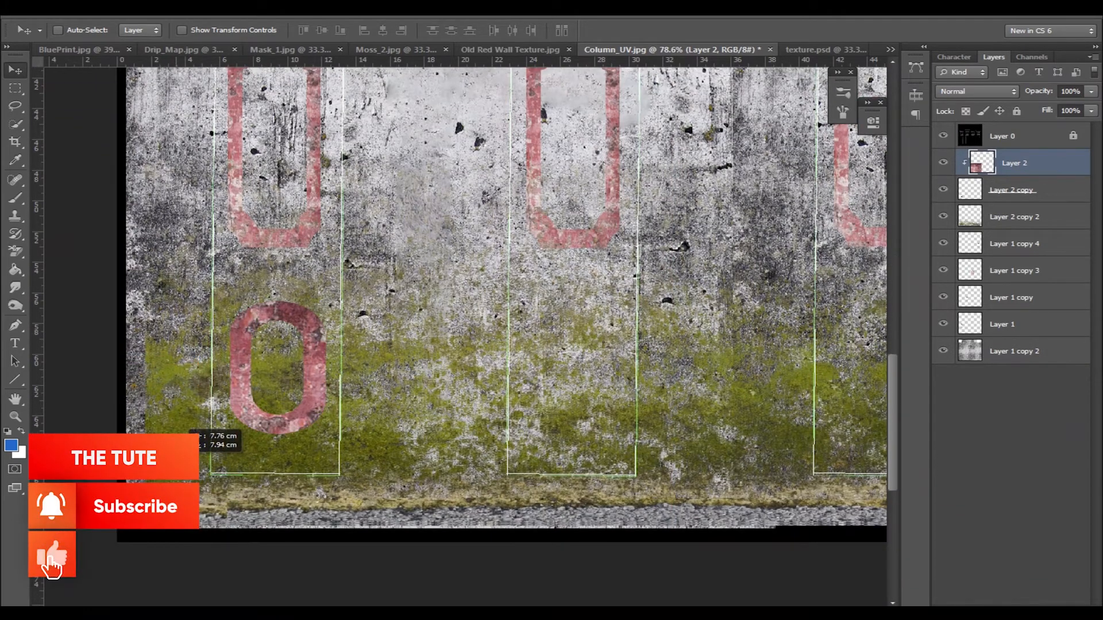
Step: Fit the wall texture over the lower ring, merge it with the ring layer, and place the result below the moss layer
left_click_drag(368, 322, 494, 425)
left_click(1031, 194, "shift")
key("ctrl+e")
left_click_drag(1038, 167, 1041, 202)
Step: Duplicate the red ring onto the third column's lower shaft and add a horizontal guide level with the rings' upper edge
left_click_drag(575, 402, 242, 371)
left_click_drag(105, 433, 714, 430, "alt")
left_click_drag(438, 61, 438, 375)
scroll(438, 379, "down", 5, "alt")
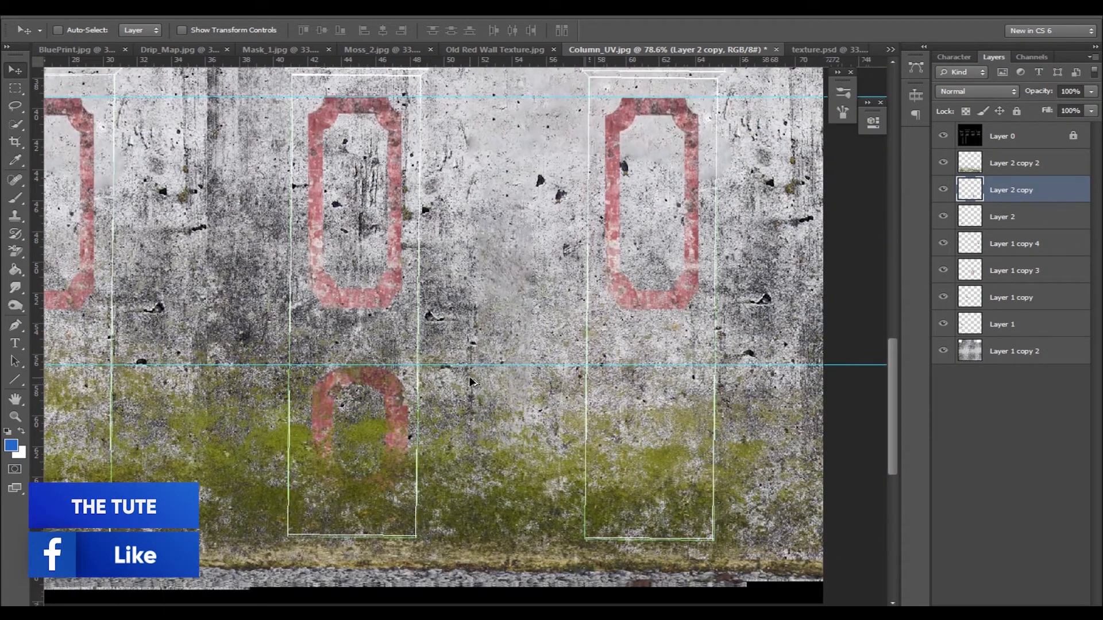
Step: Add a new layer above the moss layer and set up a black brush at size 50 with 25% opacity
scroll(706, 430, "down", 2, "alt")
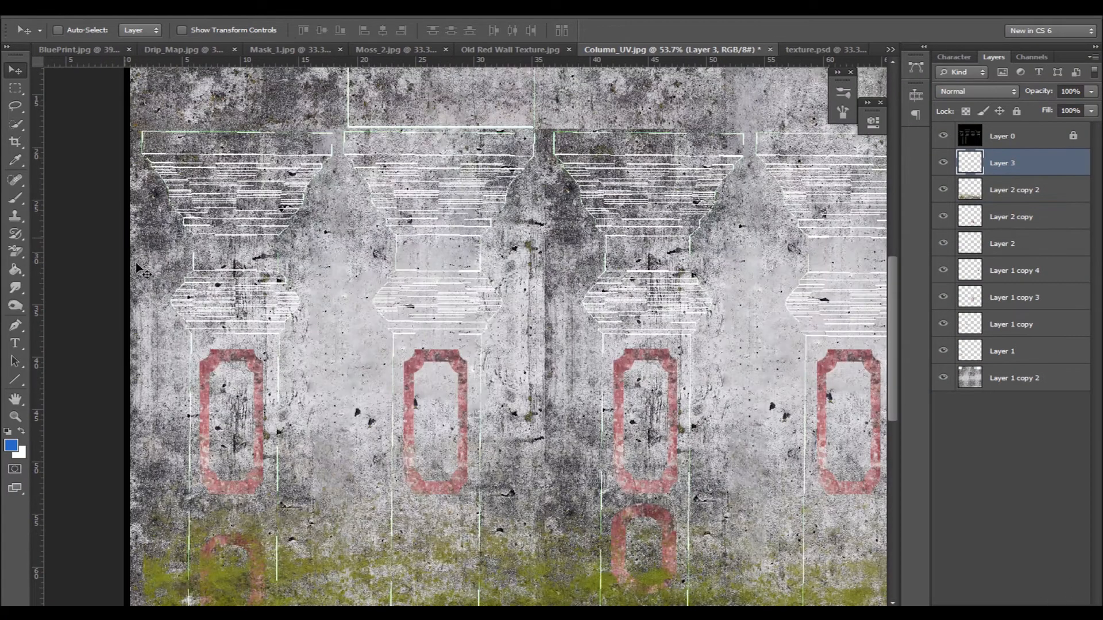
key("b")
key("d")
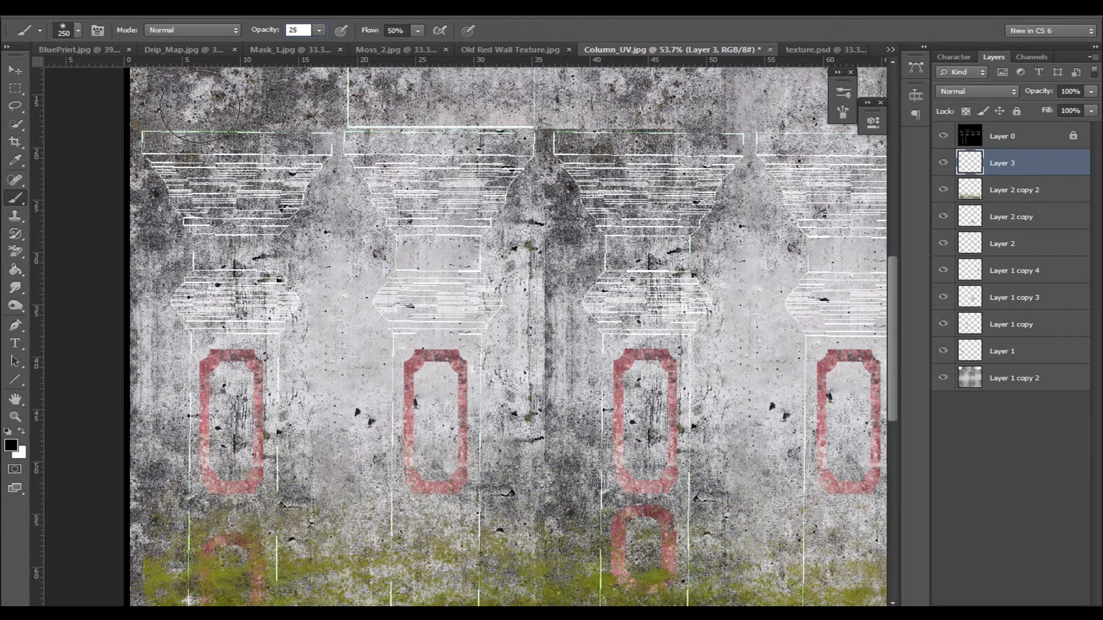
key("Return")
key("bracketleft")
key("bracketleft")
key("bracketleft")
key("bracketleft")
key("bracketleft")
key("bracketleft")
key("bracketleft")
key("bracketleft")
key("bracketleft")
key("bracketleft")
Step: Paint soft dark shading along both outer edges of the first column's capital and shaft
mouse_move(328, 145)
left_mouse_down()
mouse_move(288, 280)
mouse_move(283, 376)
left_mouse_up()
left_click_drag(283, 344, 405, 362)
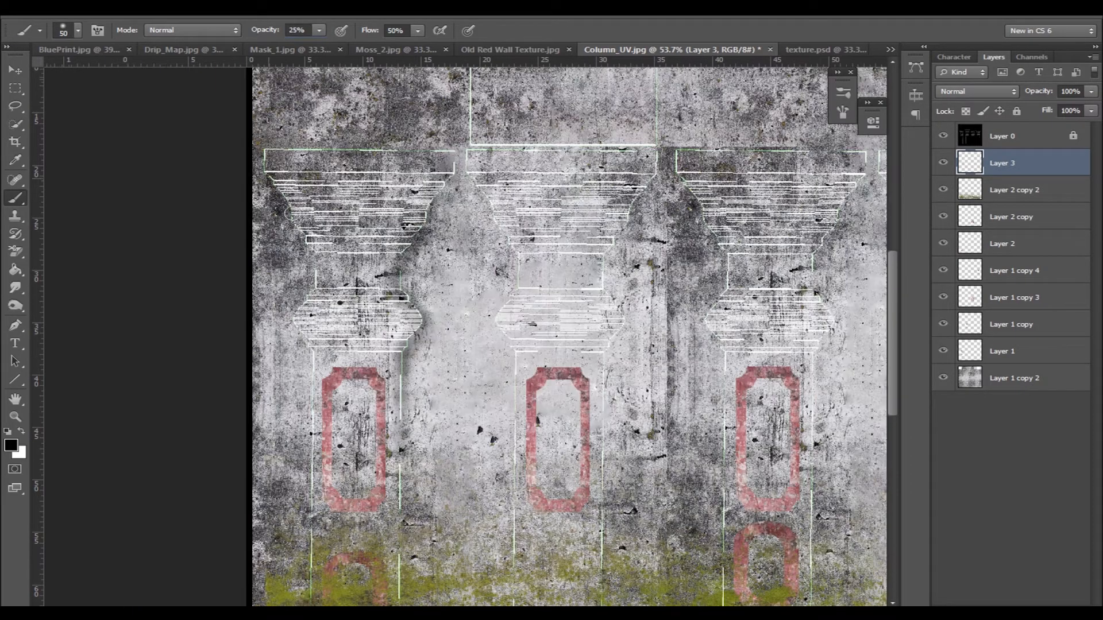
left_click_drag(283, 192, 298, 323)
mouse_move(313, 402)
left_mouse_down()
mouse_move(338, 218)
mouse_move(332, 425)
left_mouse_up()
left_click_drag(426, 212, 426, 476)
left_click_drag(459, 190, 376, 433)
Step: Enlarge the brush to 60 and shade the outline of the second column, including its upper edge and the top of its shaft
key("bracketright")
left_click_drag(409, 214, 459, 348)
left_click_drag(600, 216, 551, 327)
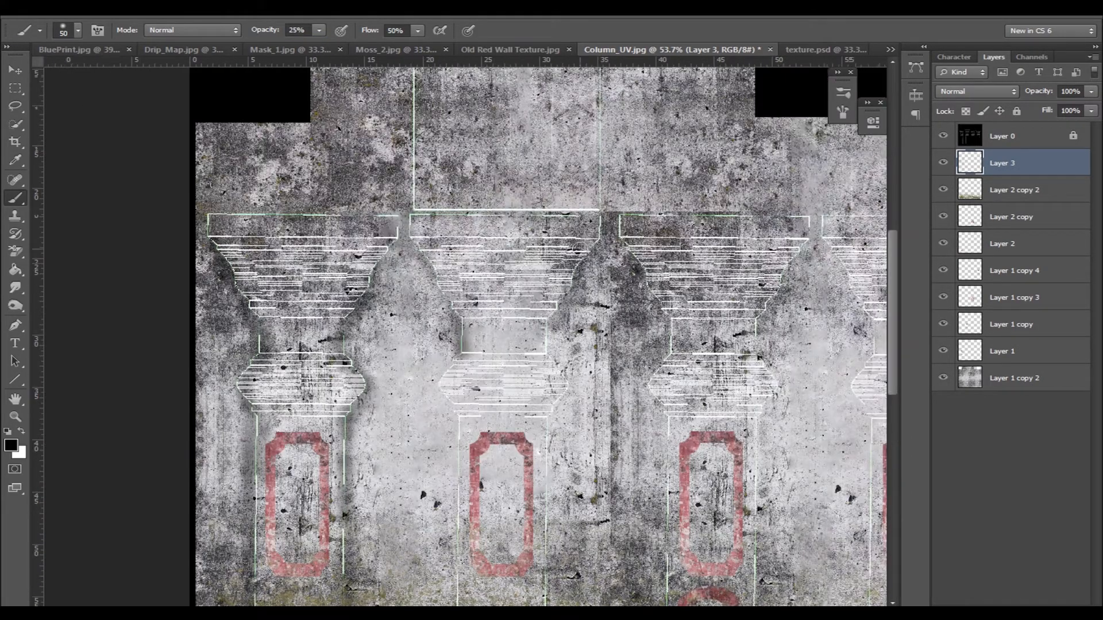
mouse_move(548, 437)
left_mouse_down()
mouse_move(520, 289)
mouse_move(520, 454)
left_mouse_up()
mouse_move(424, 262)
left_mouse_down()
mouse_move(425, 568)
mouse_move(384, 425)
left_mouse_up()
left_click_drag(331, 240, 501, 240)
left_click_drag(393, 427, 500, 427)
Step: Paint the same soft dark shading along the edges of the third and fourth columns, down to their bases
left_click_drag(539, 250, 595, 369)
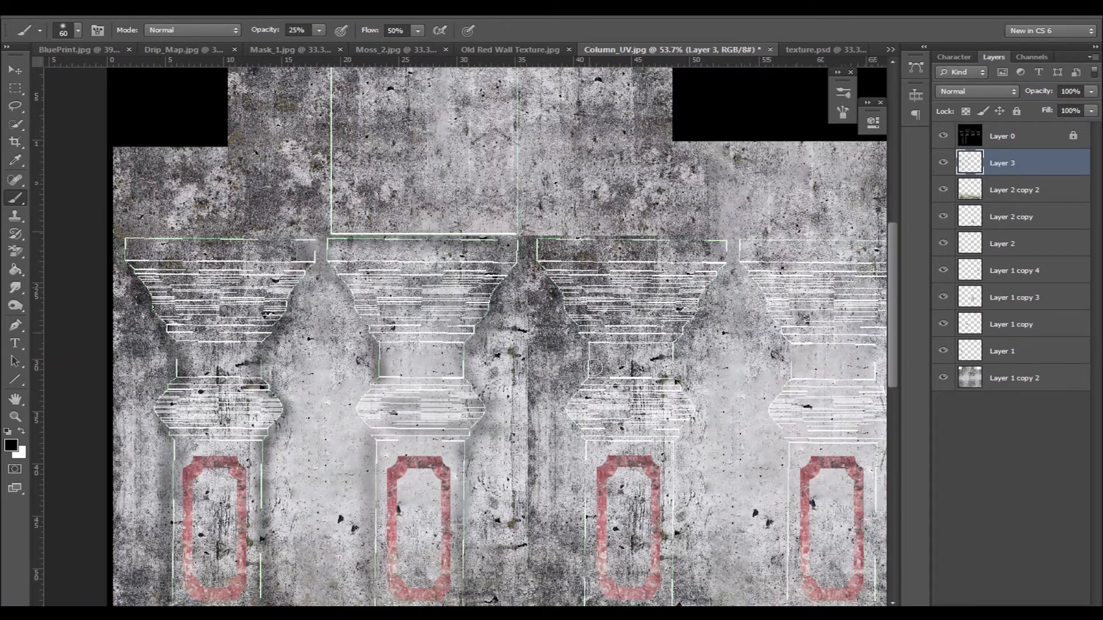
left_click_drag(580, 454, 548, 245)
left_click_drag(547, 248, 545, 533)
left_click_drag(641, 229, 637, 505)
mouse_move(638, 155)
left_mouse_down()
mouse_move(589, 332)
mouse_move(600, 418)
left_mouse_up()
left_click_drag(503, 345, 494, 409)
mouse_move(661, 216)
left_mouse_down()
mouse_move(469, 178)
mouse_move(620, 345)
left_mouse_up()
left_click_drag(612, 359, 570, 187)
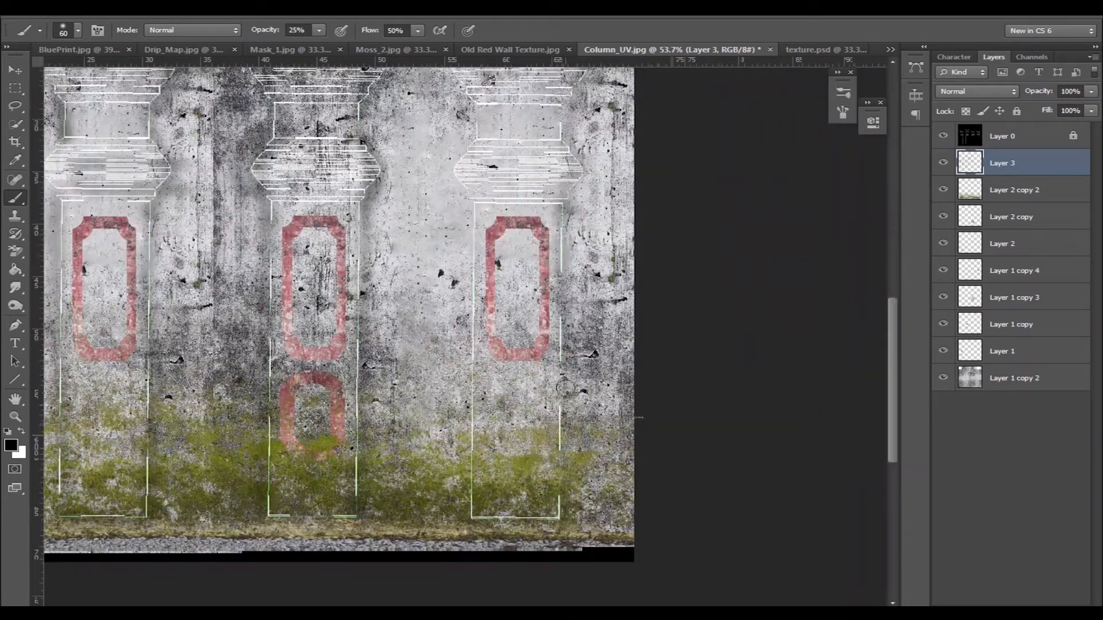
left_click_drag(566, 373, 563, 520)
left_click_drag(475, 137, 470, 503)
mouse_move(470, 92)
left_mouse_down()
mouse_move(447, 223)
mouse_move(576, 128)
left_mouse_up()
scroll(502, 374, "down", 5, "alt")
left_click_drag(357, 136, 345, 142)
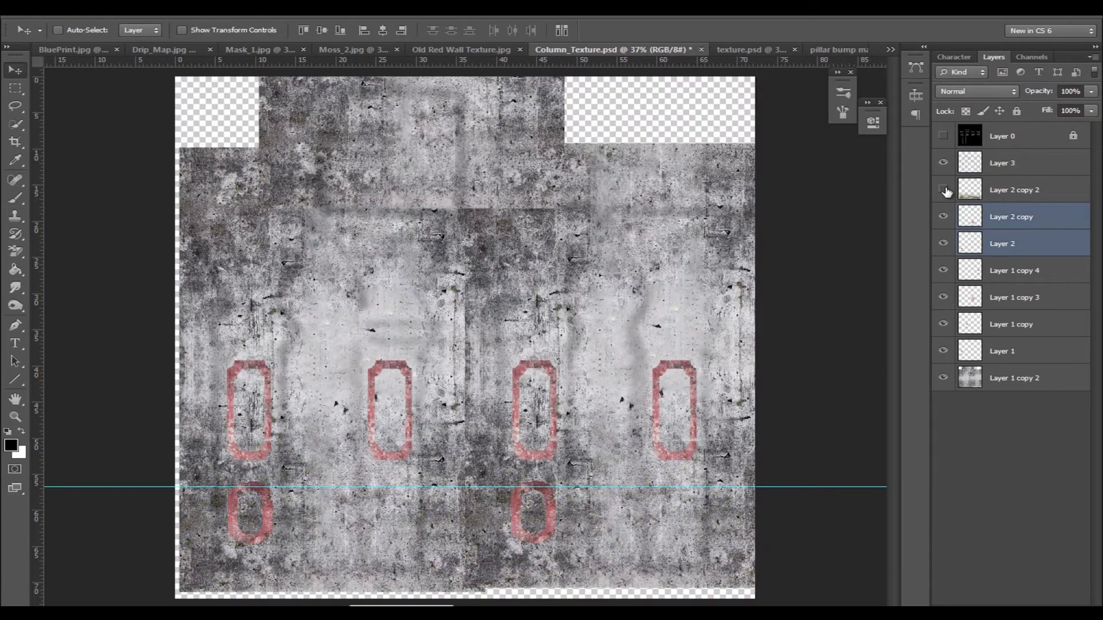
Step: Group the red ornament layers from Layer 1 up to Layer 2 copy
left_click(1049, 352)
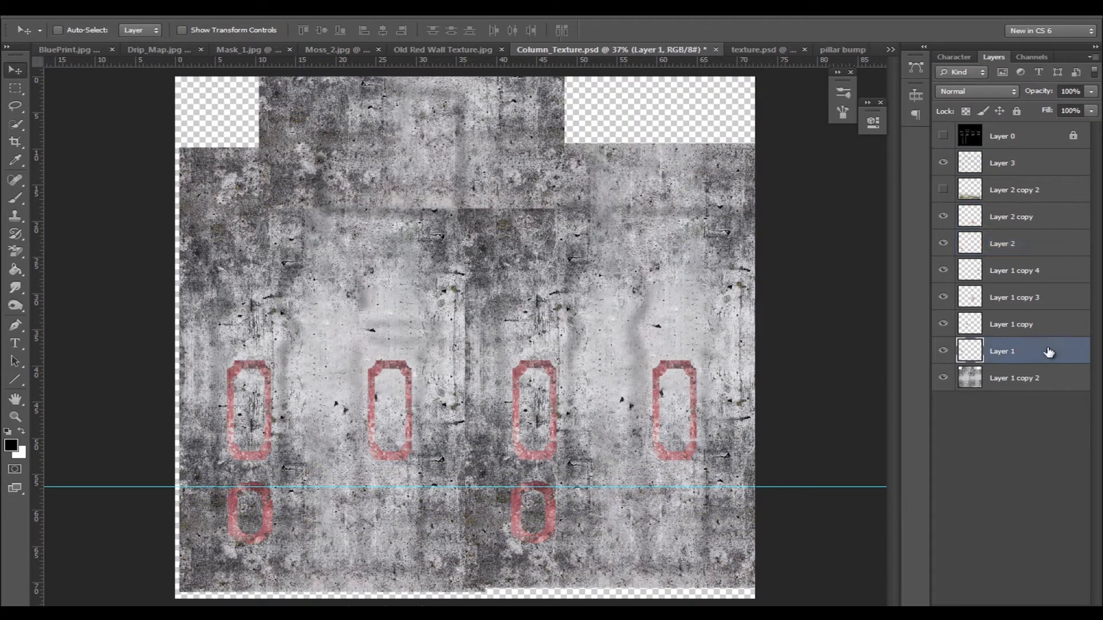
left_click(1006, 221, "shift")
key("ctrl+g")
Step: Add a new layer above Group 1, fill it with black, and clip it to the group
key("ctrl+shift+alt+n")
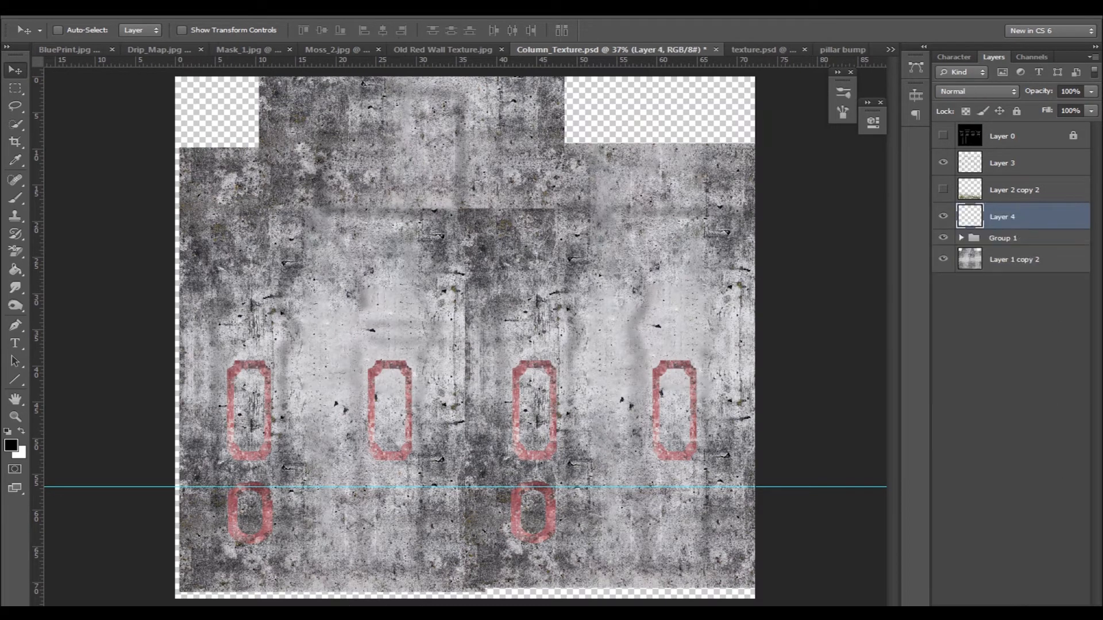
key("g")
left_click(467, 359)
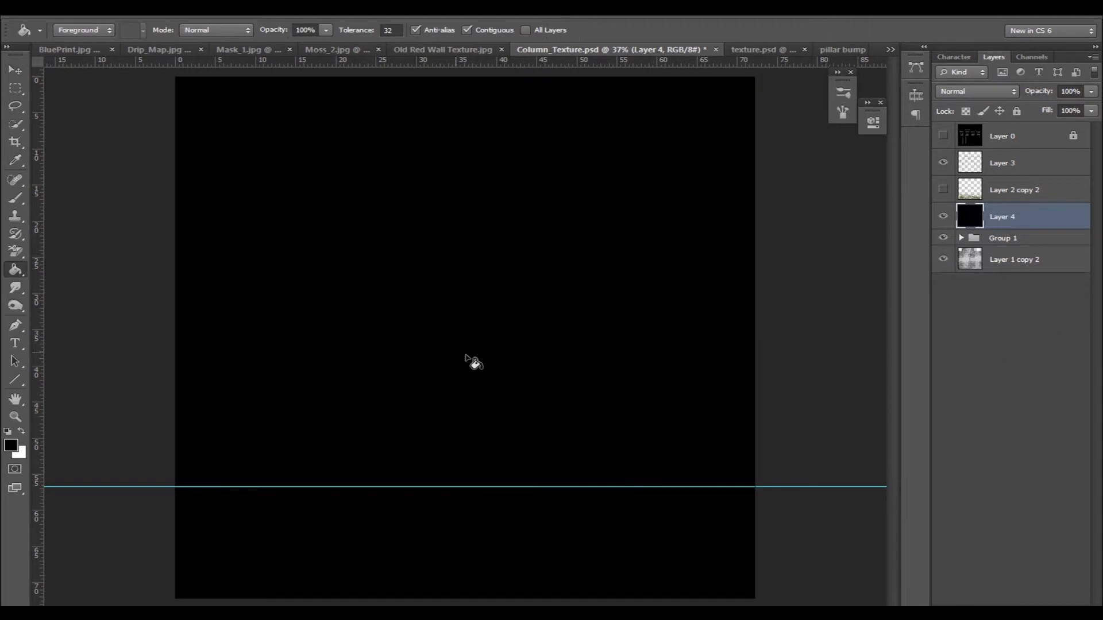
left_click(1009, 226, "alt")
Step: Add a Levels adjustment above the concrete layer, Layer 1 copy 2, and shift its midtones slightly towards the shadows
left_click(1015, 259)
key("v")
left_click(1010, 612)
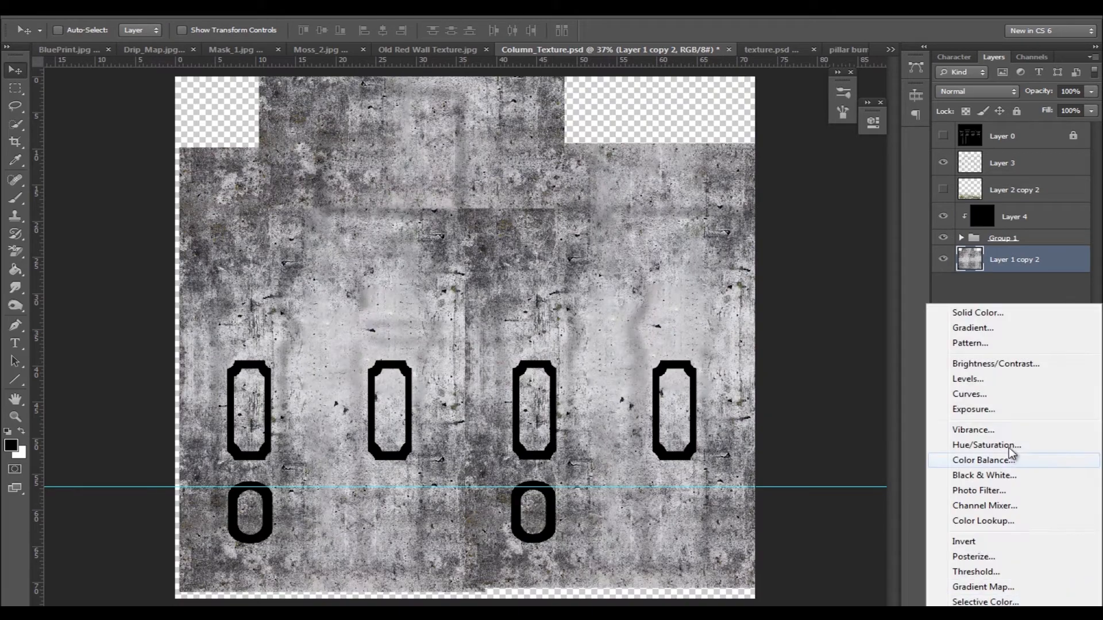
left_click(982, 380)
left_click(699, 188)
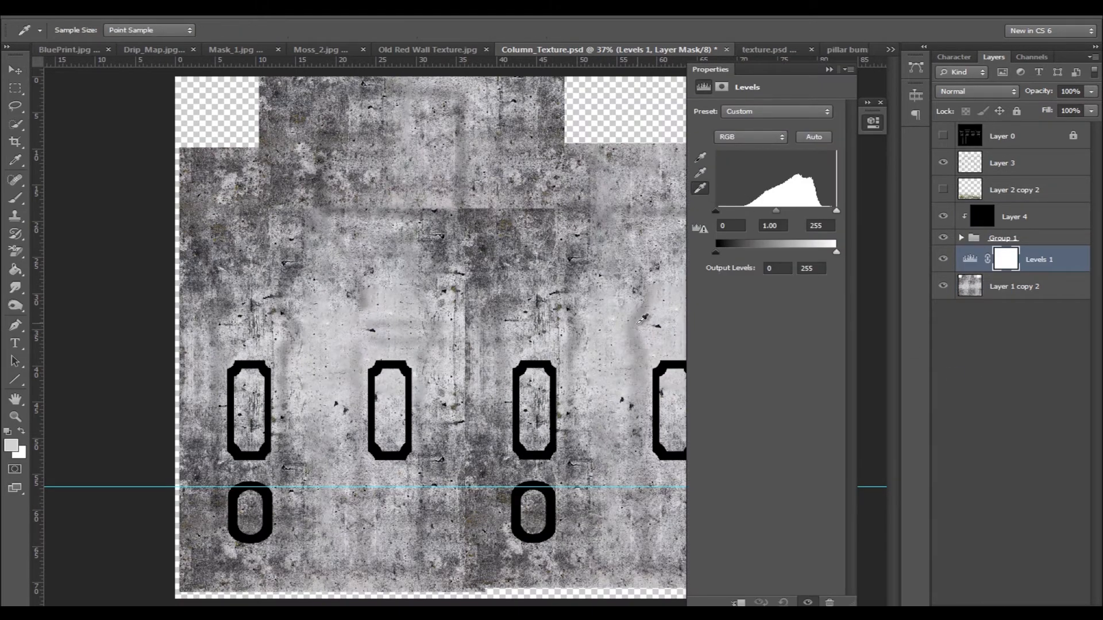
mouse_move(776, 211)
left_mouse_down()
mouse_move(734, 211)
mouse_move(767, 212)
left_mouse_up()
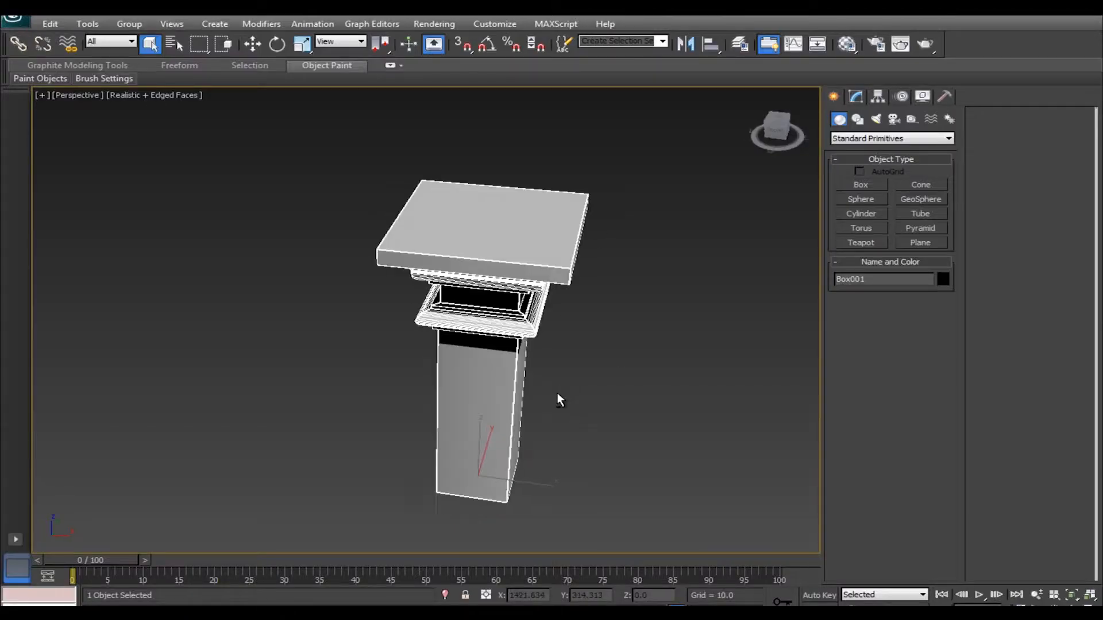
Step: In 3ds Max, assign the Column_Texture.psd material to the column, show its map in the viewport, and hide the edged faces
middle_click_drag(557, 393, 612, 372, "alt")
middle_click_drag(656, 402, 629, 360)
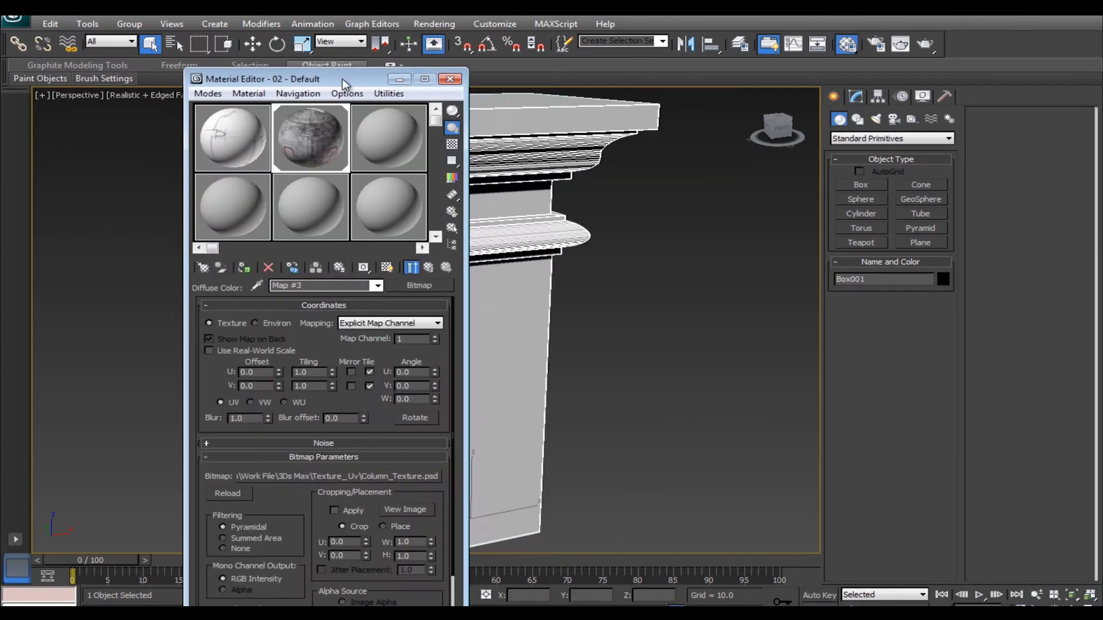
left_click_drag(343, 83, 888, 85)
left_click(790, 270)
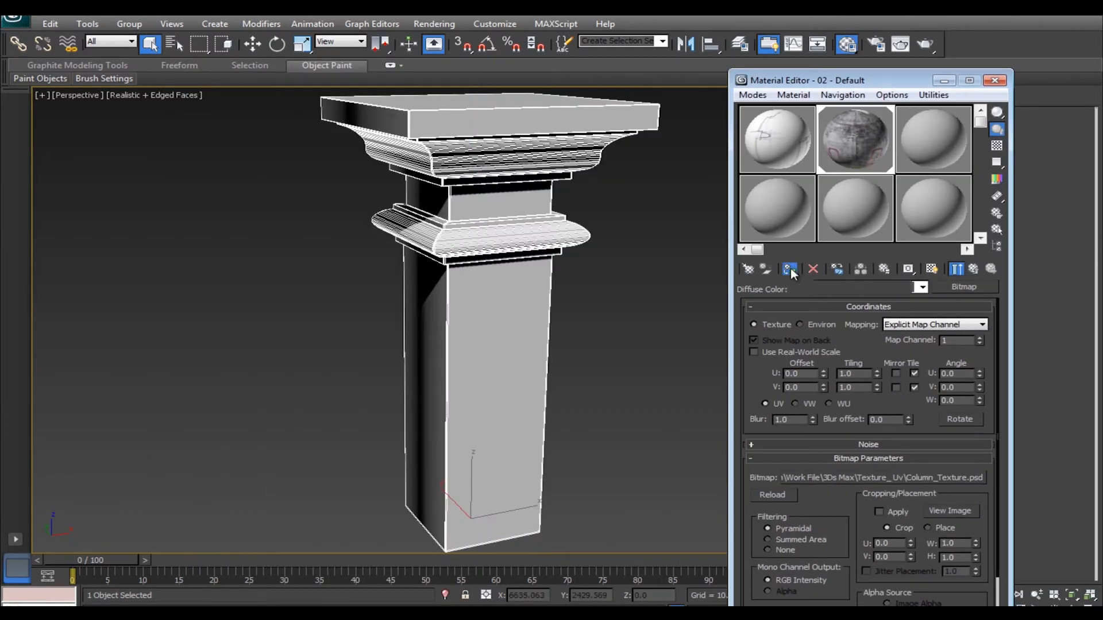
left_click(933, 269)
left_click(941, 81)
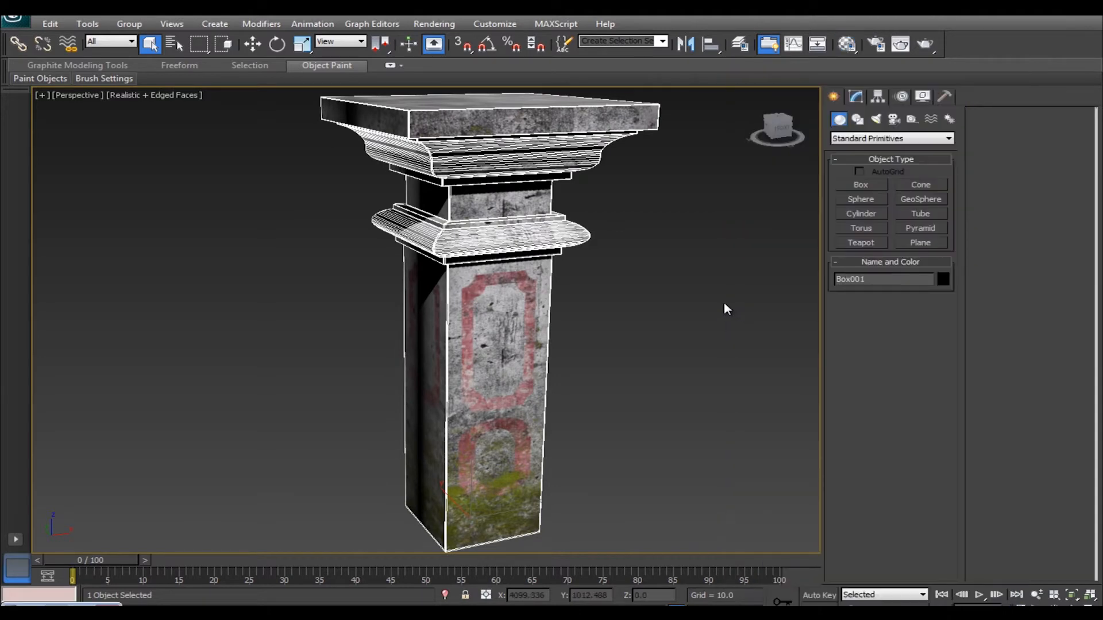
key("F4")
scroll(662, 358, "down", 2)
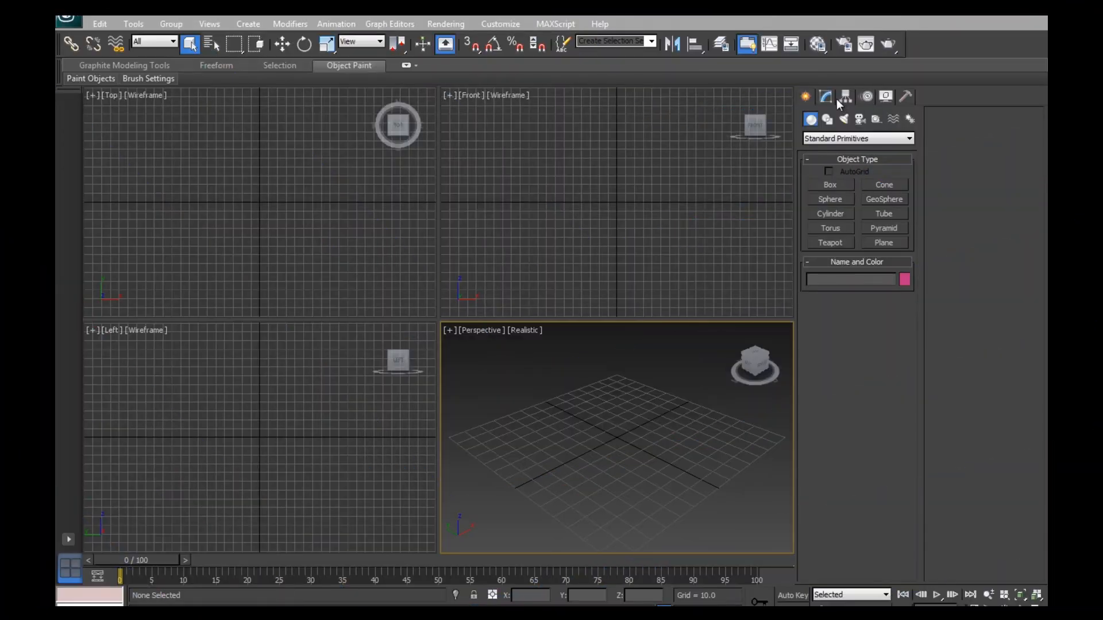
Step: Draw a long box in the Front view, about 19.2 long, 336.7 wide and 13.8 high, and show edged faces in perspective
left_click(830, 184)
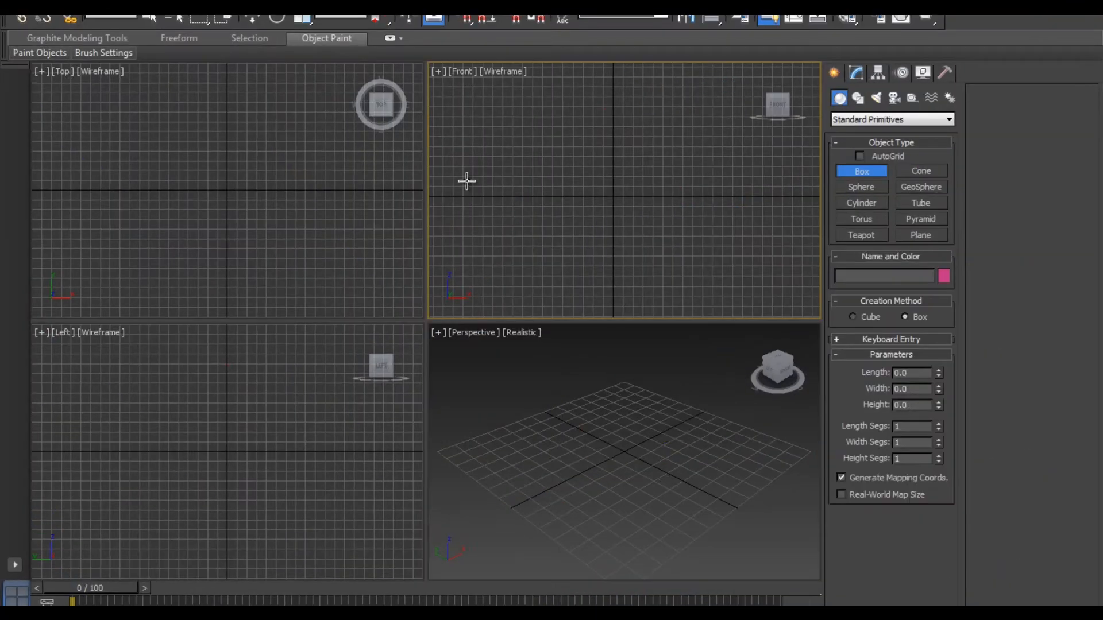
left_click_drag(476, 195, 777, 208)
left_click(776, 202)
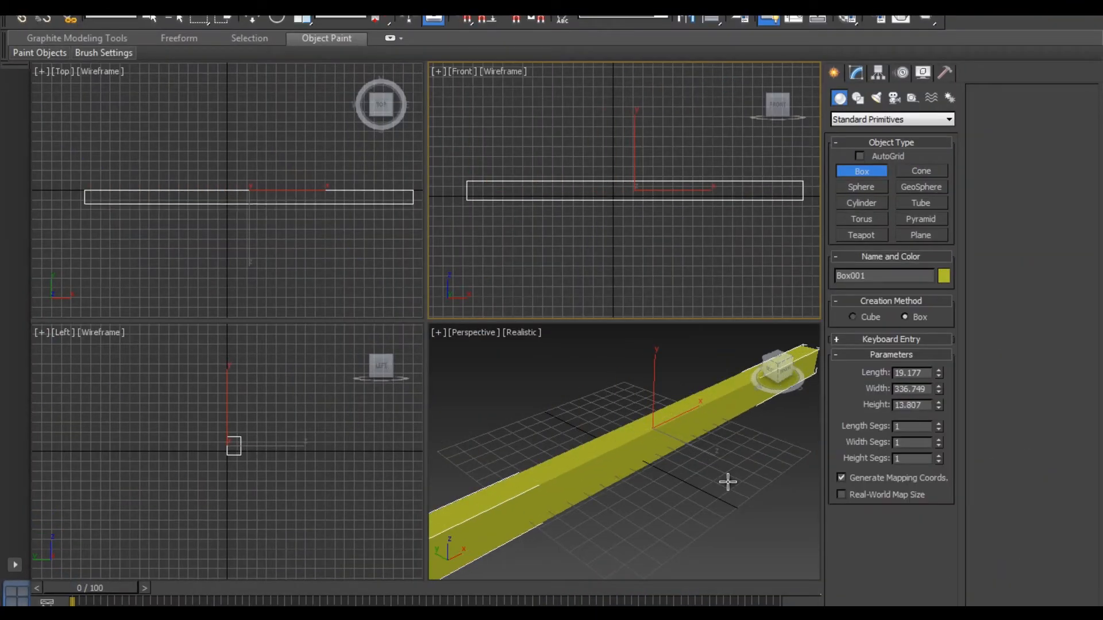
key("alt+w")
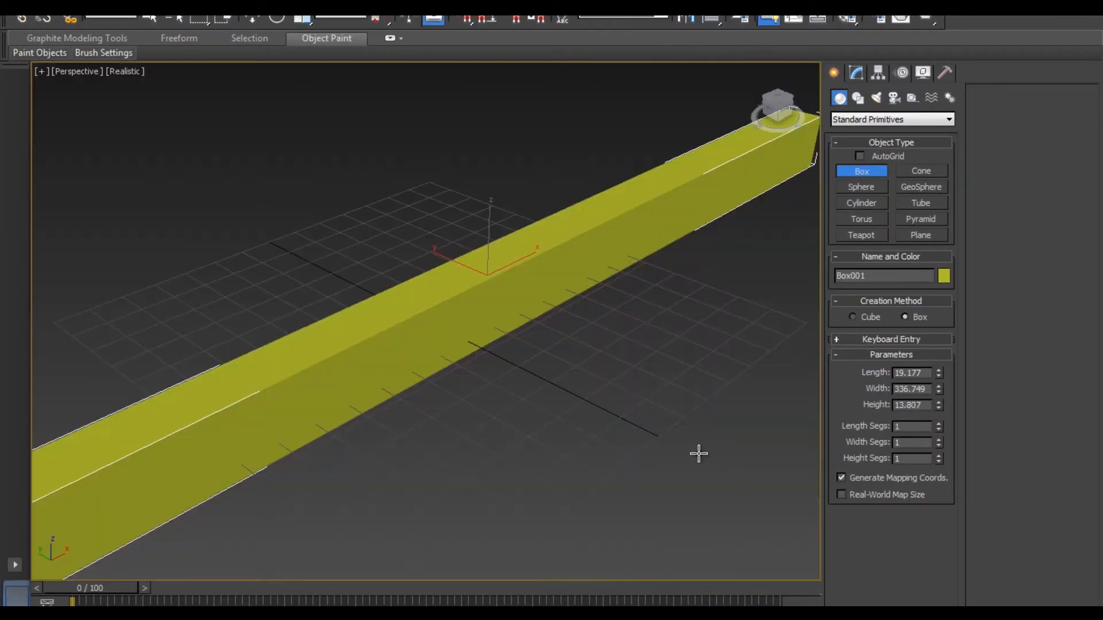
key("F4")
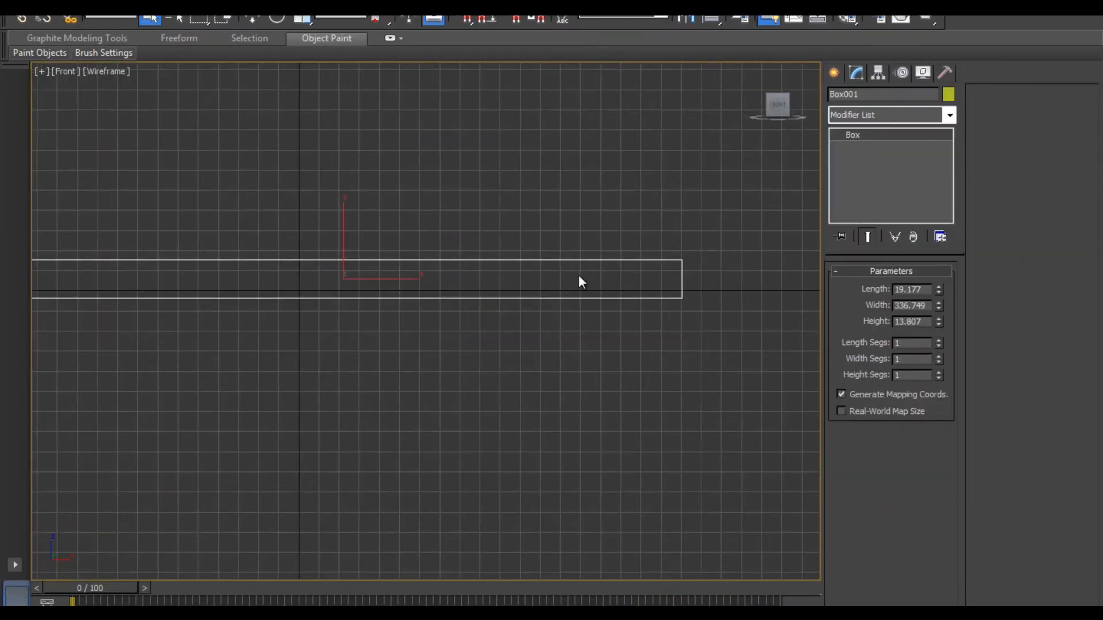
Step: Convert the box to an Editable Poly and lengthen it by moving its right end vertices outward along X
right_click(579, 275)
mouse_move(670, 414)
left_click(788, 426)
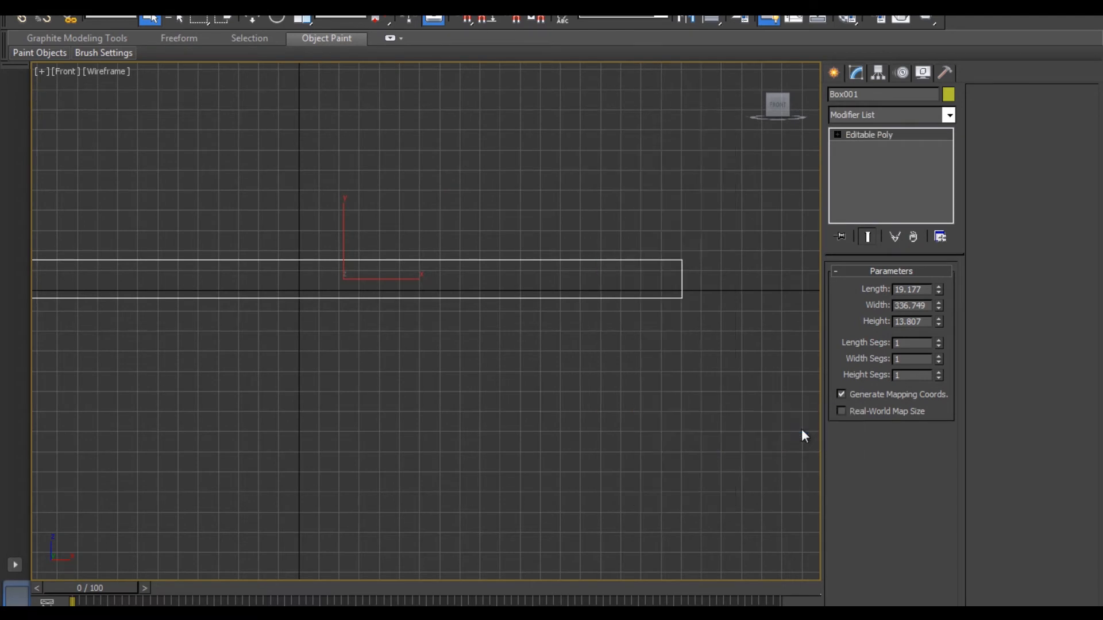
key("1")
key("w")
middle_click_drag(731, 365, 455, 378)
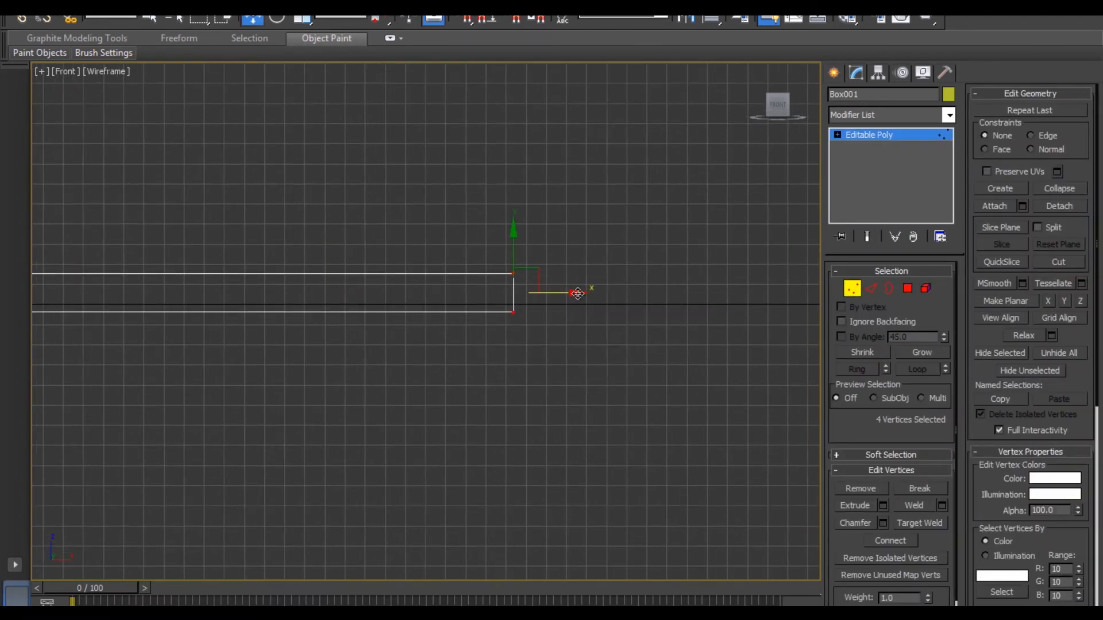
Step: Adjust the box's depth by moving its four back vertices slightly along Y in the Top view
key("t")
scroll(402, 319, "up", 4)
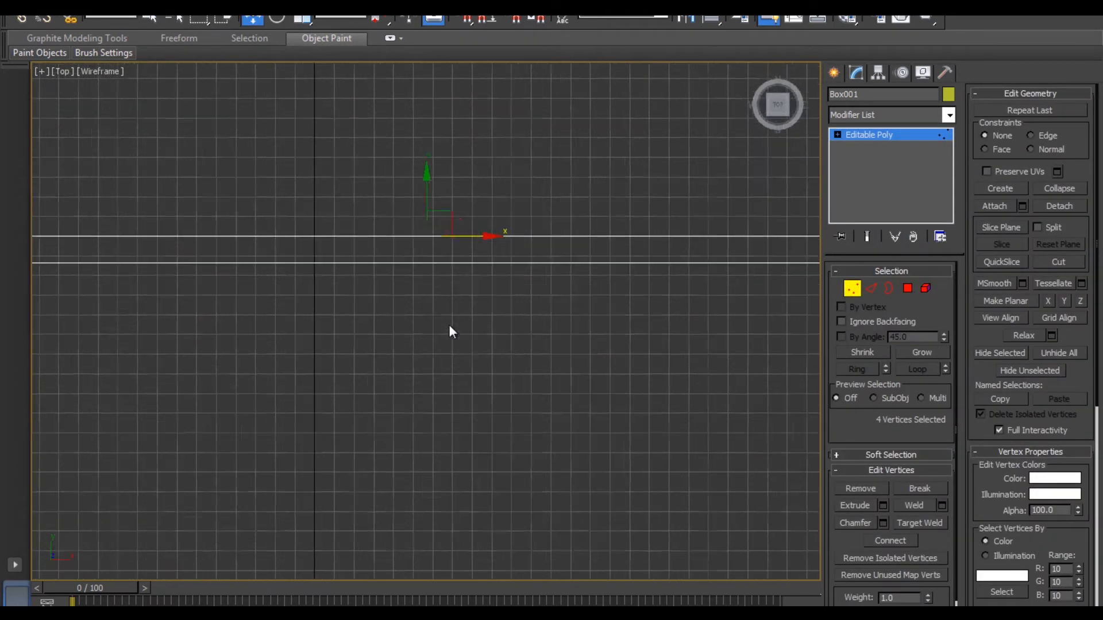
left_click_drag(429, 211, 429, 218)
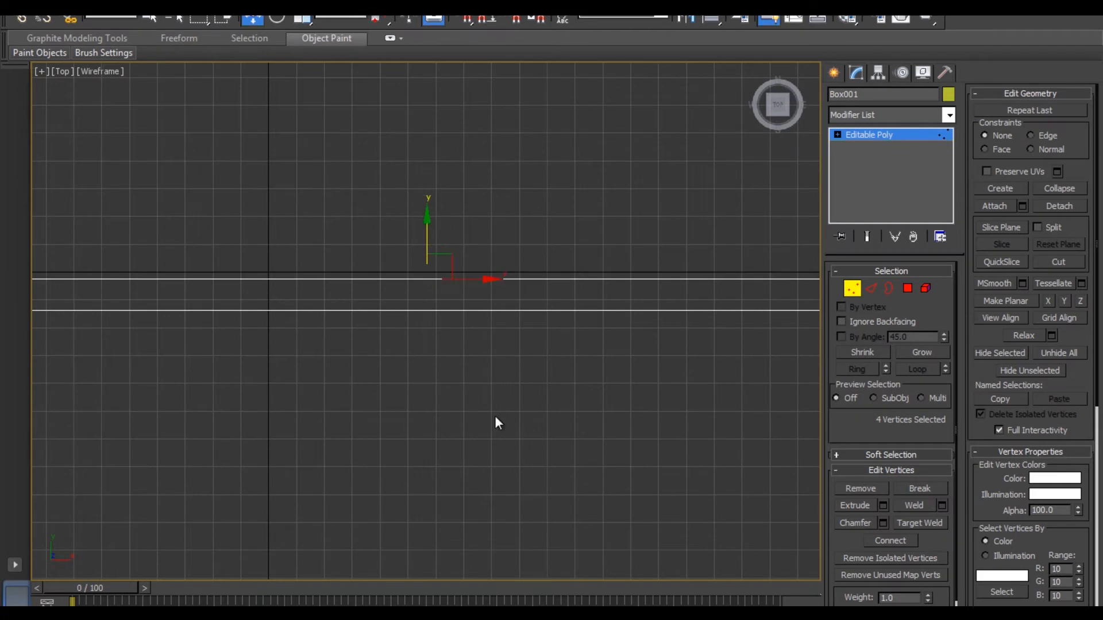
key("p")
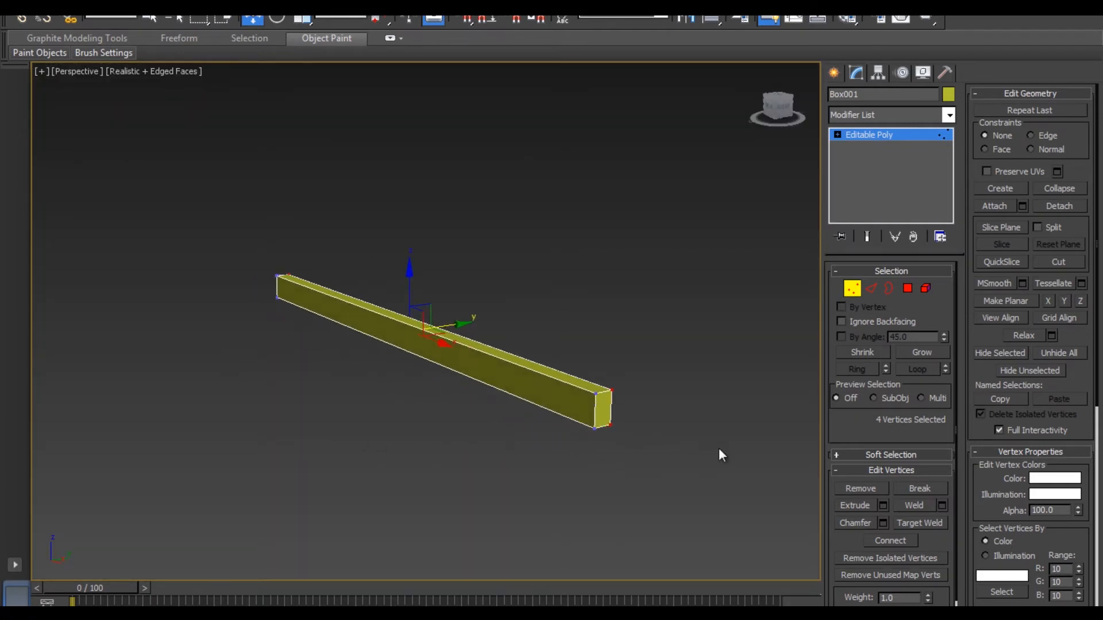
Step: Inset the polygon at one end of the box by 0.336
middle_click_drag(718, 448, 692, 420, "alt")
key("4")
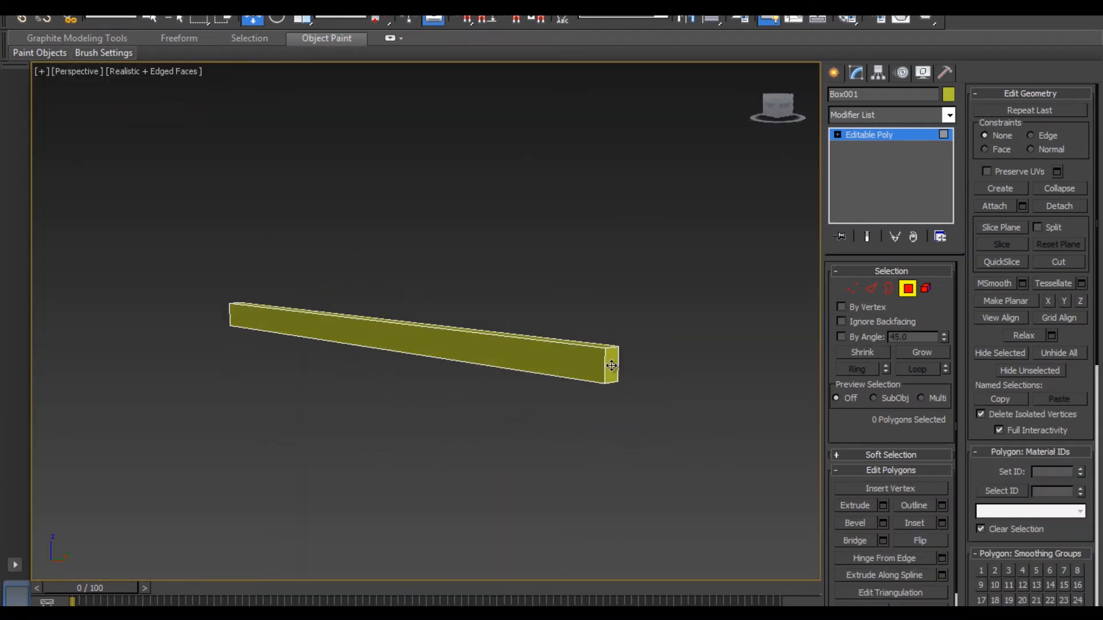
left_click(612, 365)
key("z")
middle_click_drag(587, 371, 604, 416, "alt")
left_click(943, 522)
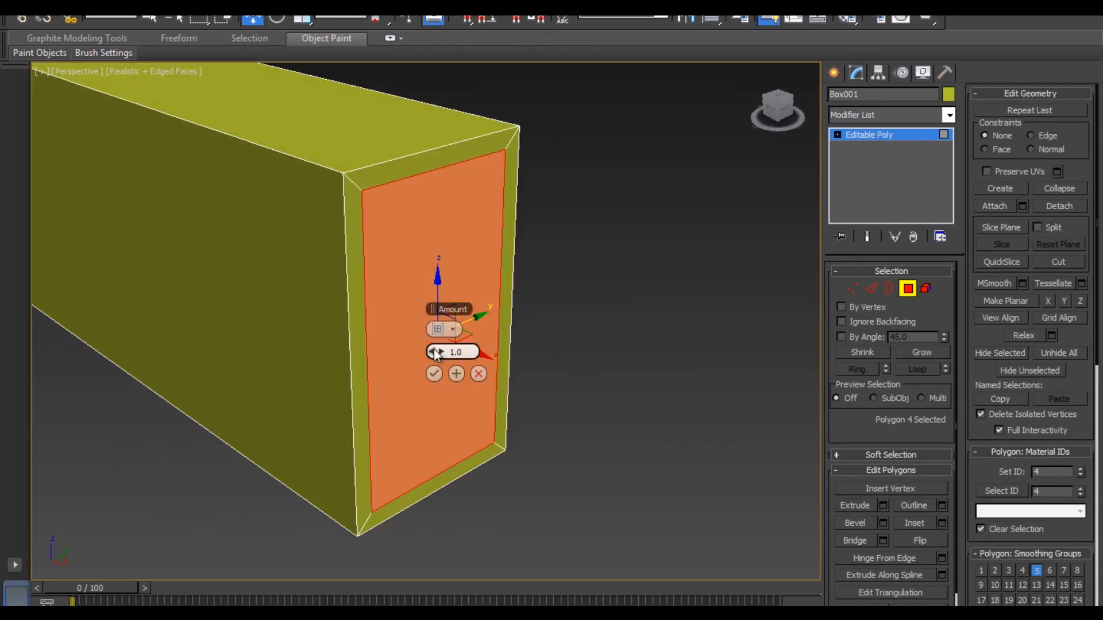
left_click_drag(433, 349, 431, 350)
left_click(432, 376)
left_click(659, 391)
Step: Inset the polygon at the opposite end of the box by 0.336
middle_click_drag(659, 391, 459, 401, "alt")
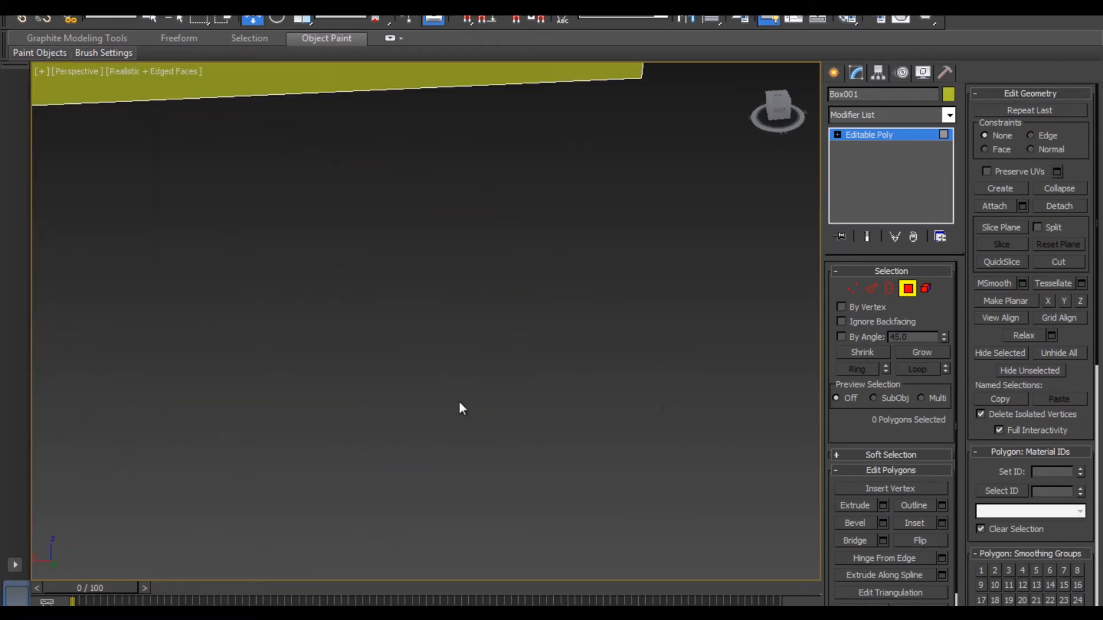
scroll(459, 401, "down", 3)
left_click(433, 155)
middle_click_drag(683, 227, 577, 254, "alt")
left_click(379, 376)
left_click(942, 523)
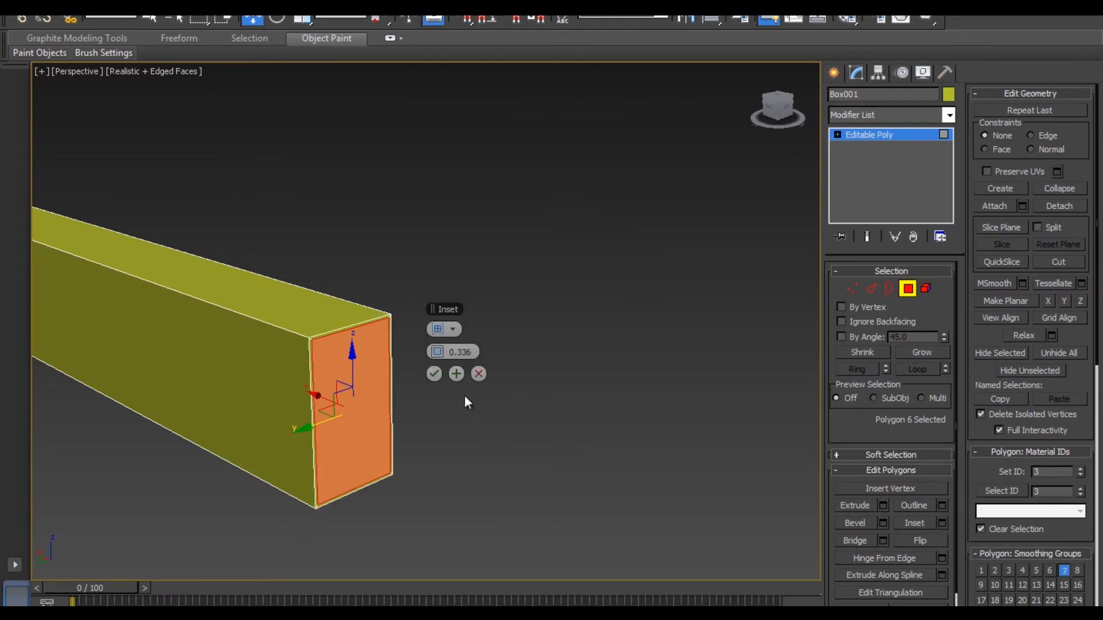
left_click(434, 374)
left_click(543, 402)
Step: Connect the box's four long edges with two segments
key("f")
key("2")
middle_click_drag(724, 429, 560, 434)
scroll(591, 332, "up", 4)
middle_click_drag(687, 366, 691, 389)
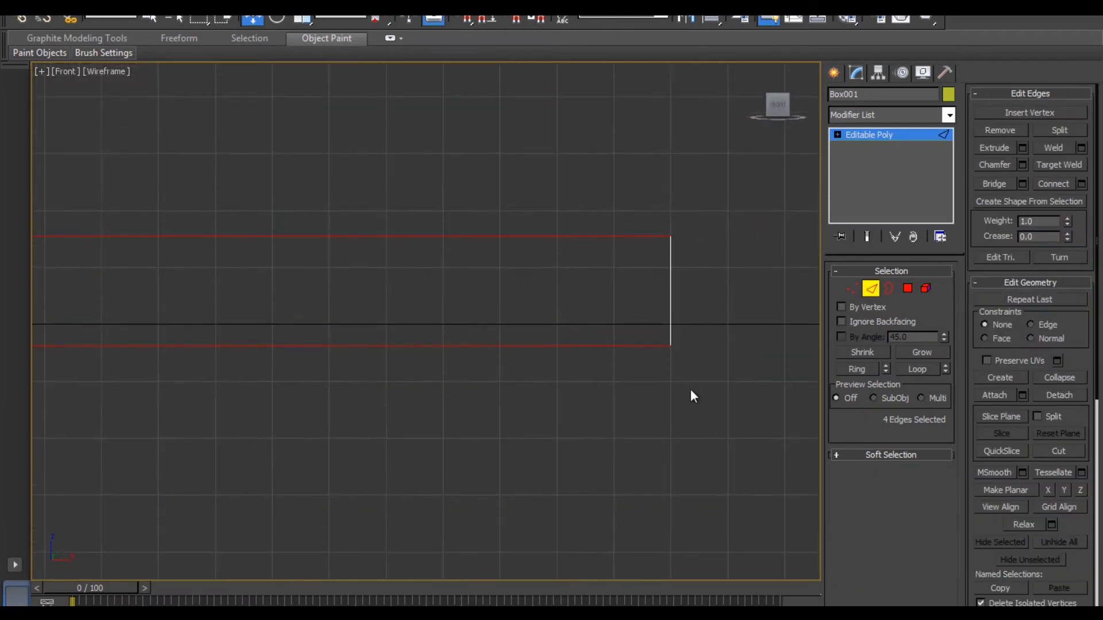
left_click(1081, 184)
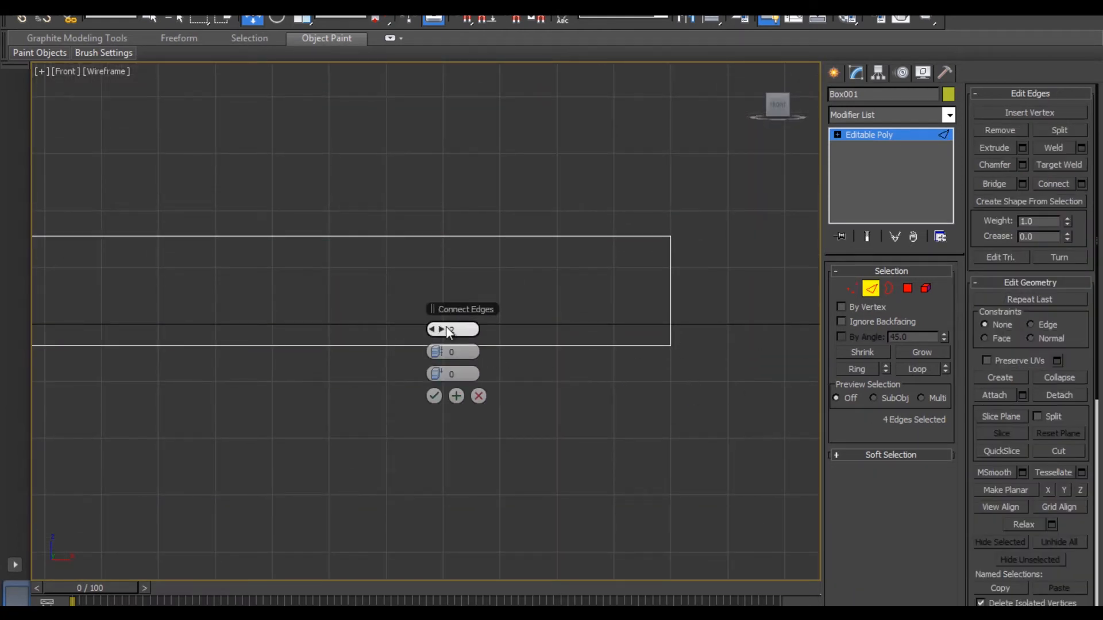
scroll(450, 332, "down", 5)
left_click(433, 396)
Step: Move the vertices of the right new edge loop along X until they sit just inside the box's right end
key("1")
left_click_drag(282, 277, 322, 390)
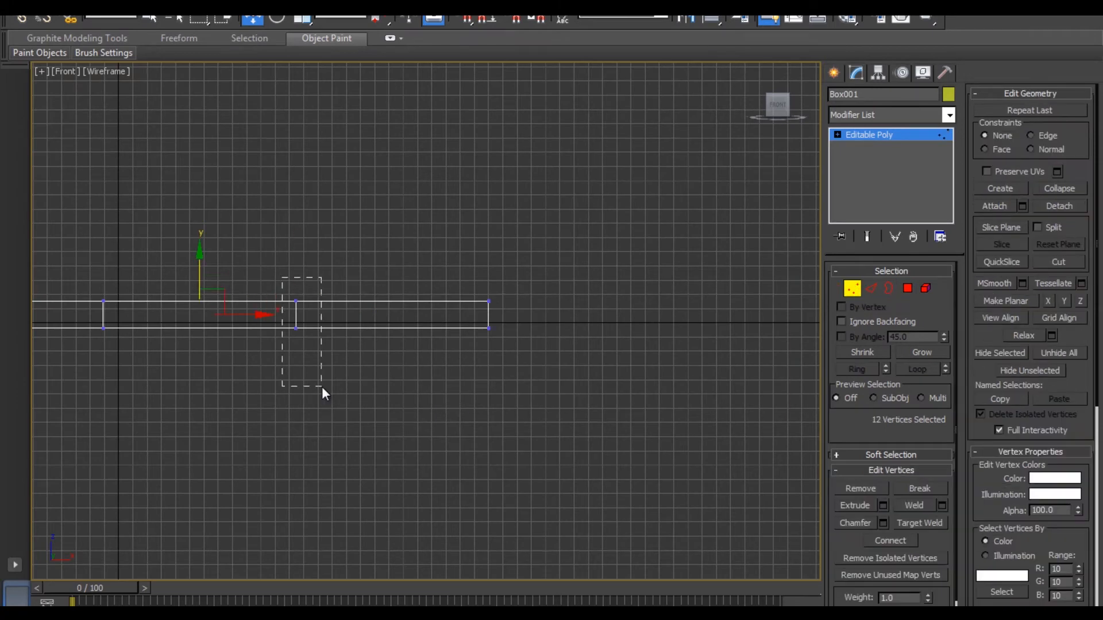
scroll(551, 368, "up", 6)
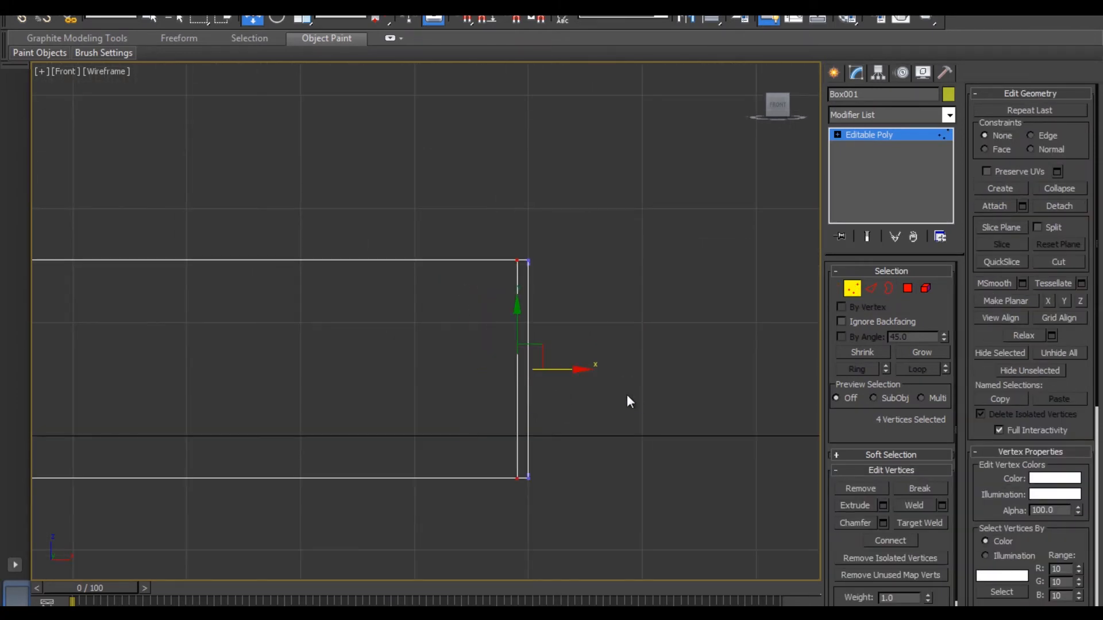
Step: Move the vertices of the left new edge loop along X until they sit just inside the box's left end
scroll(534, 404, "down", 8)
scroll(562, 262, "up", 4)
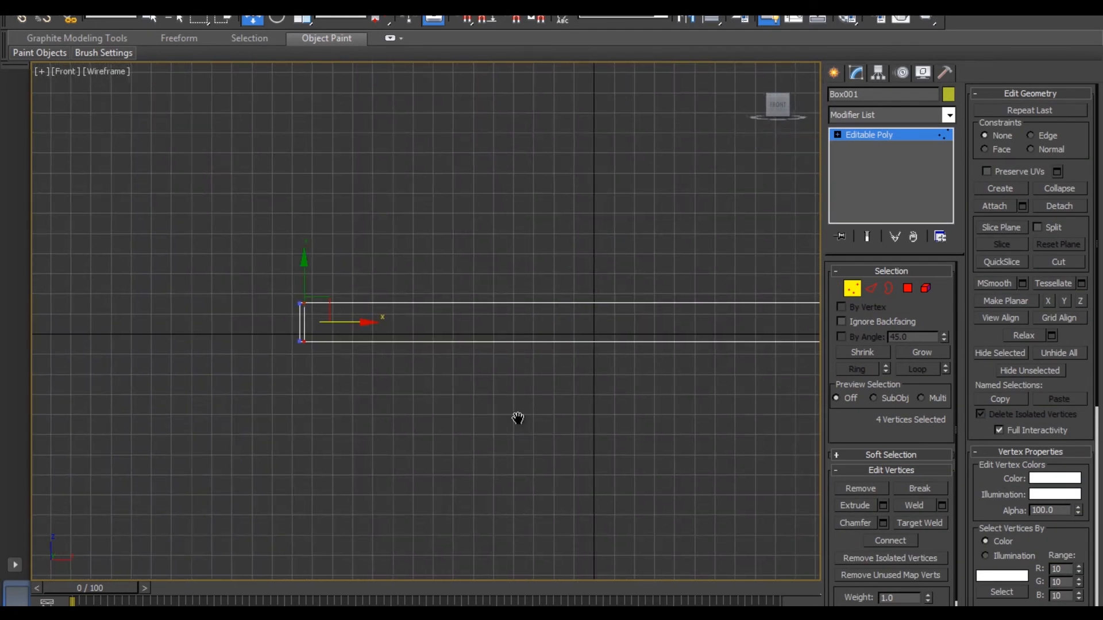
key("t")
left_click(660, 422)
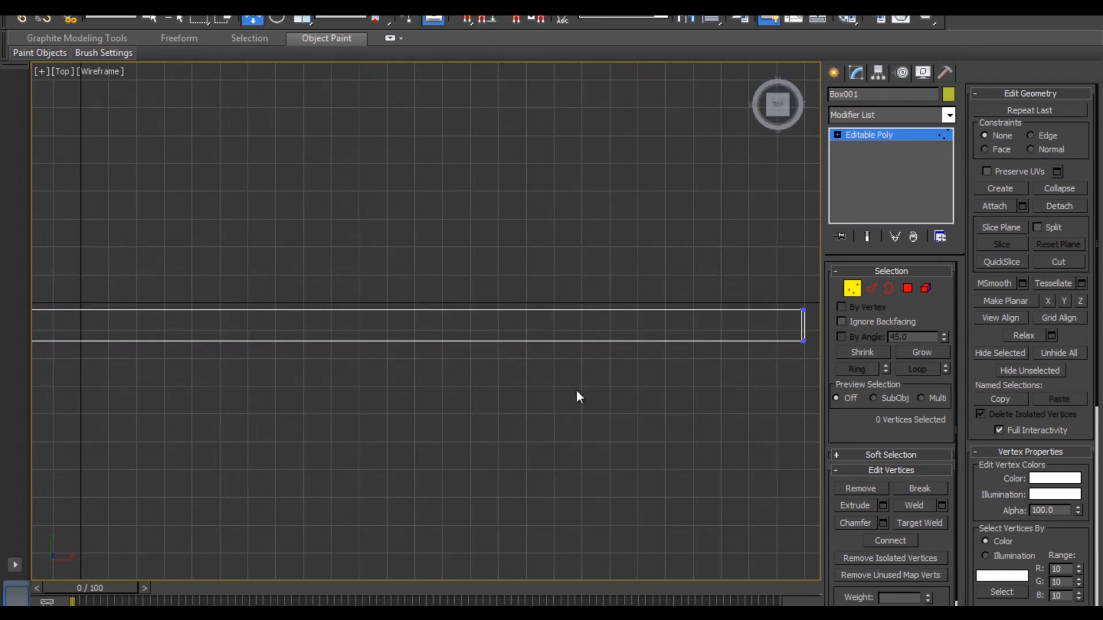
Step: Connect the ring of edges across the box's width with two segments pinched out close to the long edges
scroll(577, 390, "down", 4)
left_click(871, 288)
scroll(604, 321, "up", 10)
left_click(681, 400)
key("alt+r")
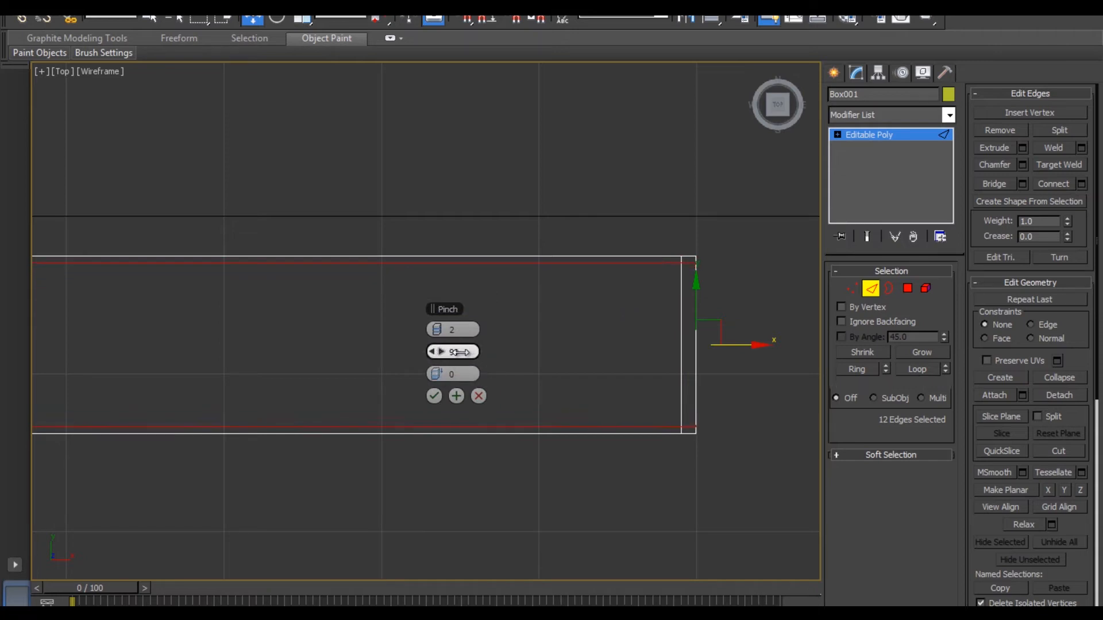
left_click(433, 396)
Step: In the Top view, move the right inner edge loop's vertices along X closer to the box's right end
left_click(853, 288)
middle_click_drag(759, 430, 681, 424)
scroll(682, 425, "up", 2)
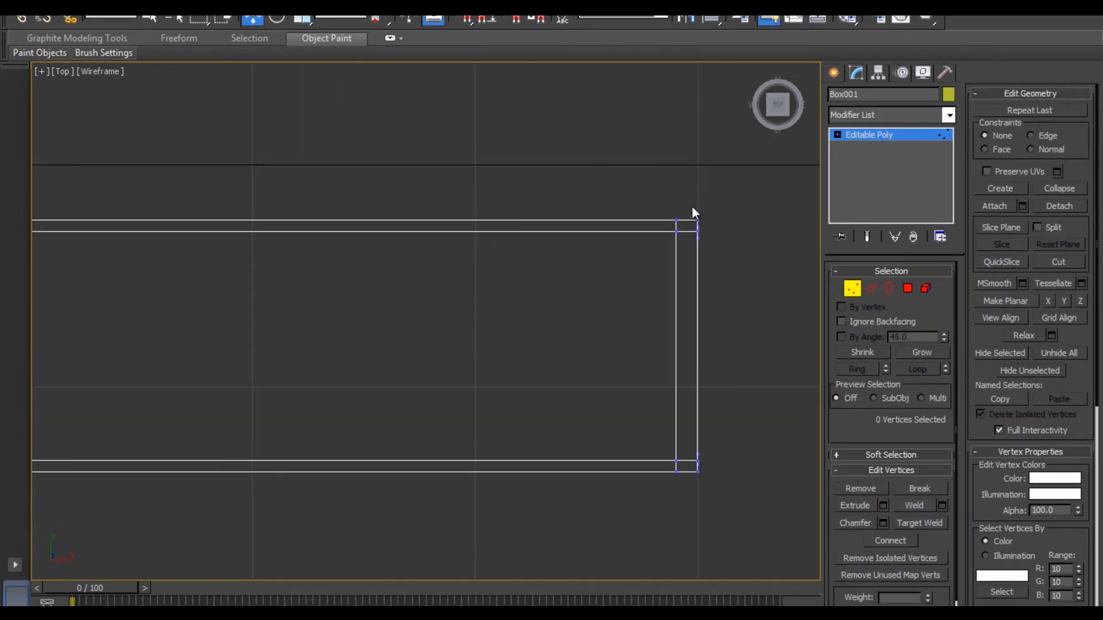
left_click_drag(691, 209, 655, 491)
left_click_drag(741, 348, 750, 348)
Step: Move the left inner edge loop's vertices slightly along X toward the box's left end
scroll(322, 451, "down", 10)
scroll(322, 449, "down", 4)
middle_click_drag(218, 336, 375, 338)
scroll(374, 339, "up", 8)
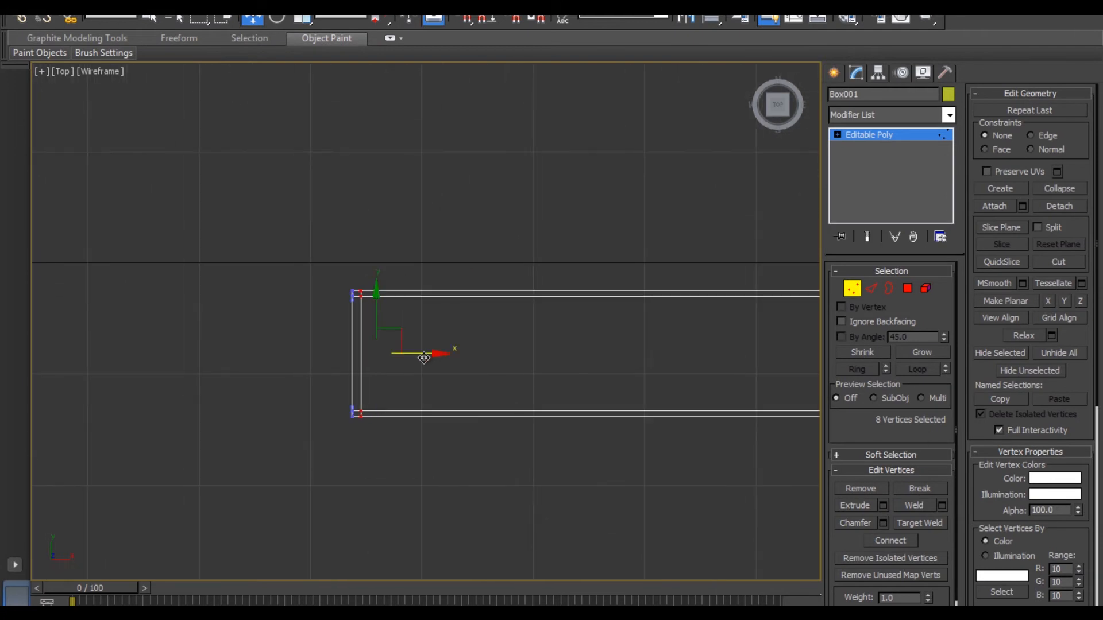
left_click_drag(423, 358, 420, 358)
Step: In the Front view, connect the ring of vertical edges with two segments pinched close to the box's upper and lower edges
key("f")
scroll(703, 375, "down", 8)
middle_click_drag(703, 376, 379, 364)
scroll(505, 356, "up", 7)
middle_click_drag(615, 349, 402, 344)
scroll(602, 329, "up", 6)
key("2")
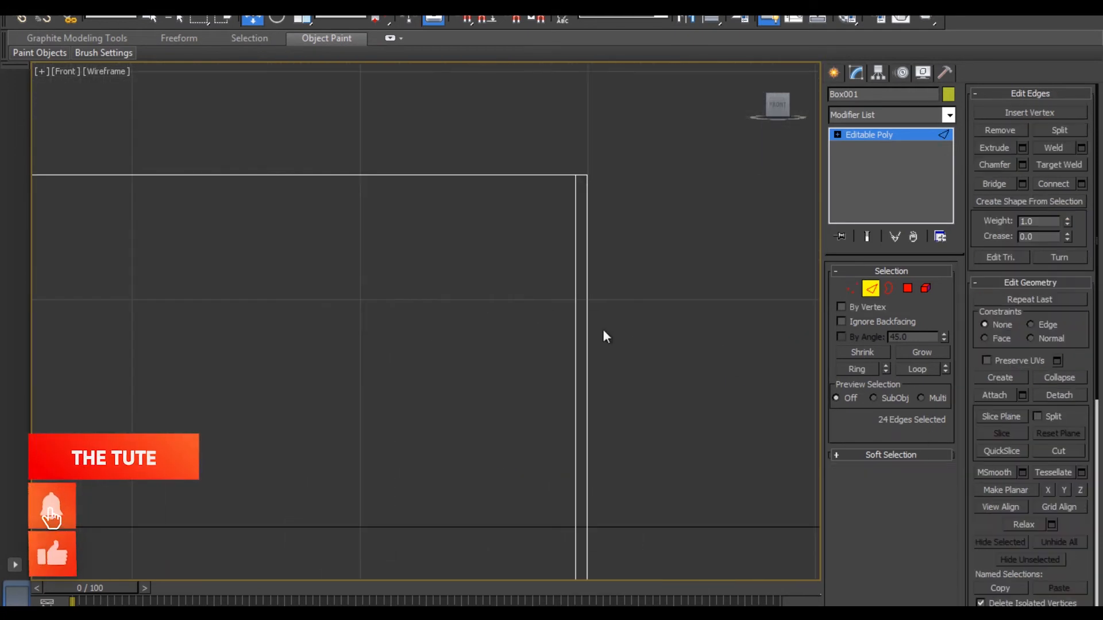
left_click(576, 343)
key("alt+r")
scroll(715, 359, "down", 3)
middle_click_drag(716, 360, 654, 322)
left_click(1081, 184)
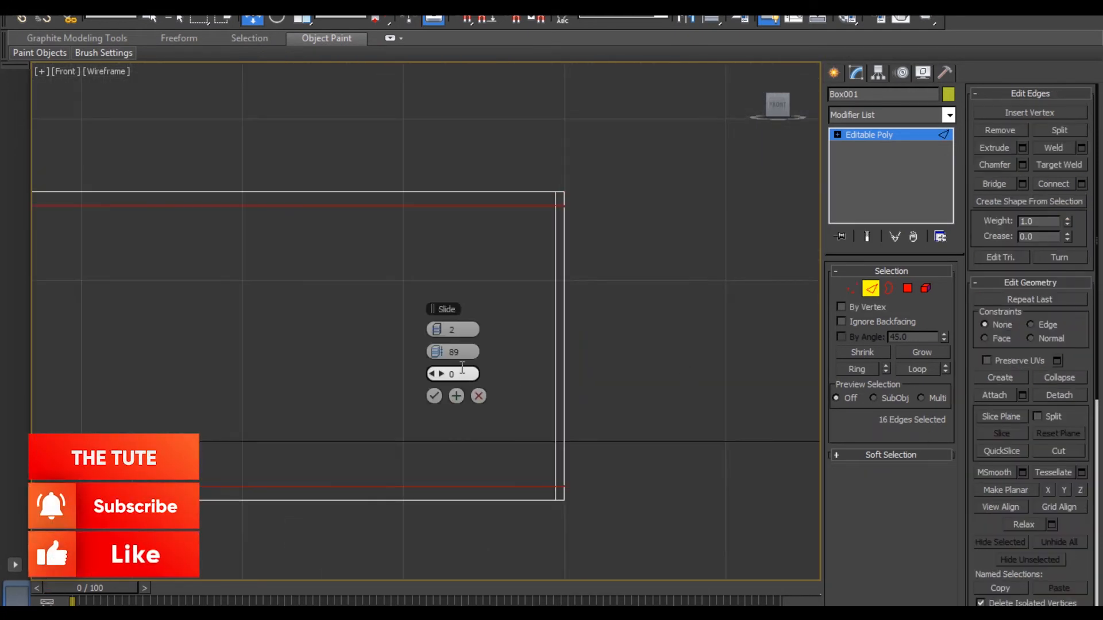
left_click_drag(452, 351, 455, 351)
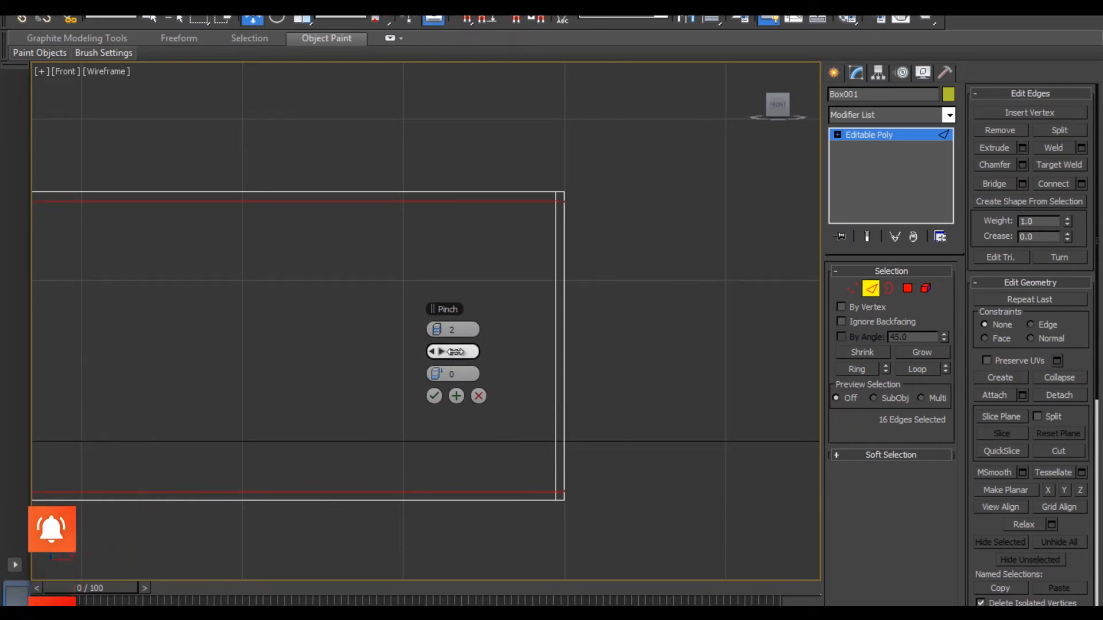
left_click(439, 397)
left_click(687, 373)
Step: Assign smoothing group 24 to the whole box element and view it in Perspective without edged faces
scroll(688, 373, "down", 3)
key("alt+w")
left_click(680, 454)
key("alt+w")
middle_click_drag(557, 402, 660, 448)
left_click(924, 289)
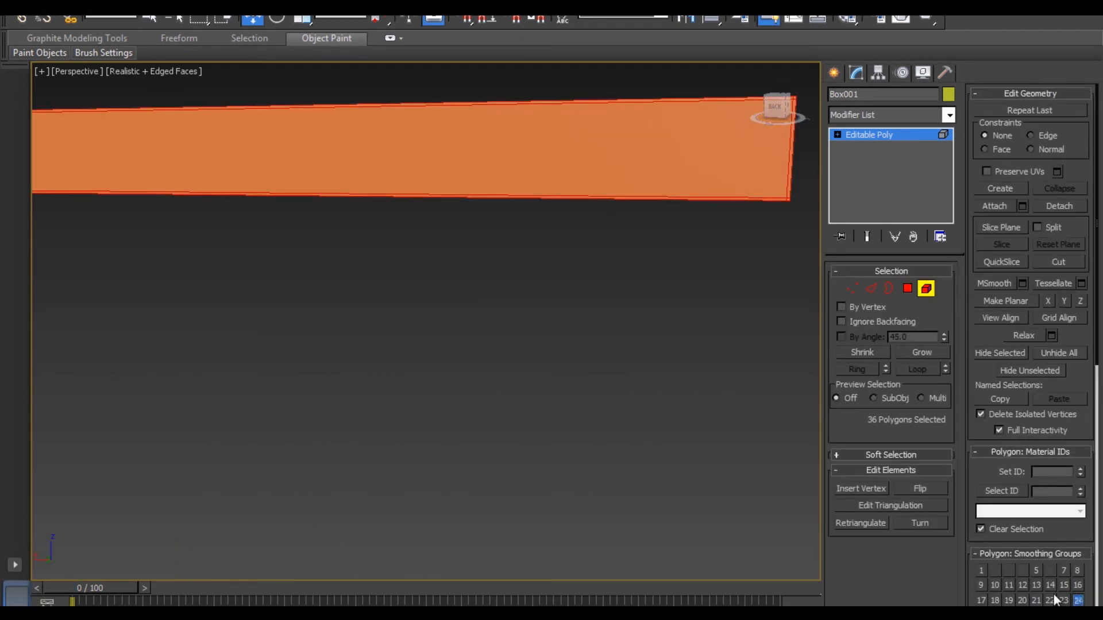
left_click(709, 339)
middle_click_drag(709, 339, 632, 412, "alt")
key("F4")
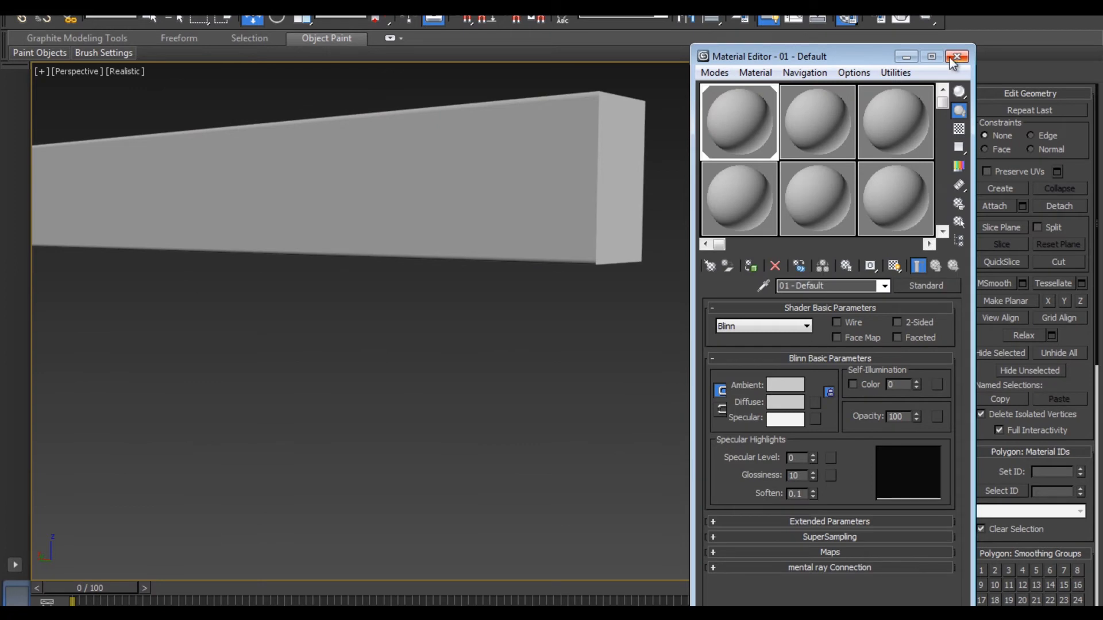
Step: Close the Material Editor, change the box's object color to black and turn edged faces back on
left_click(933, 51)
left_click(834, 72)
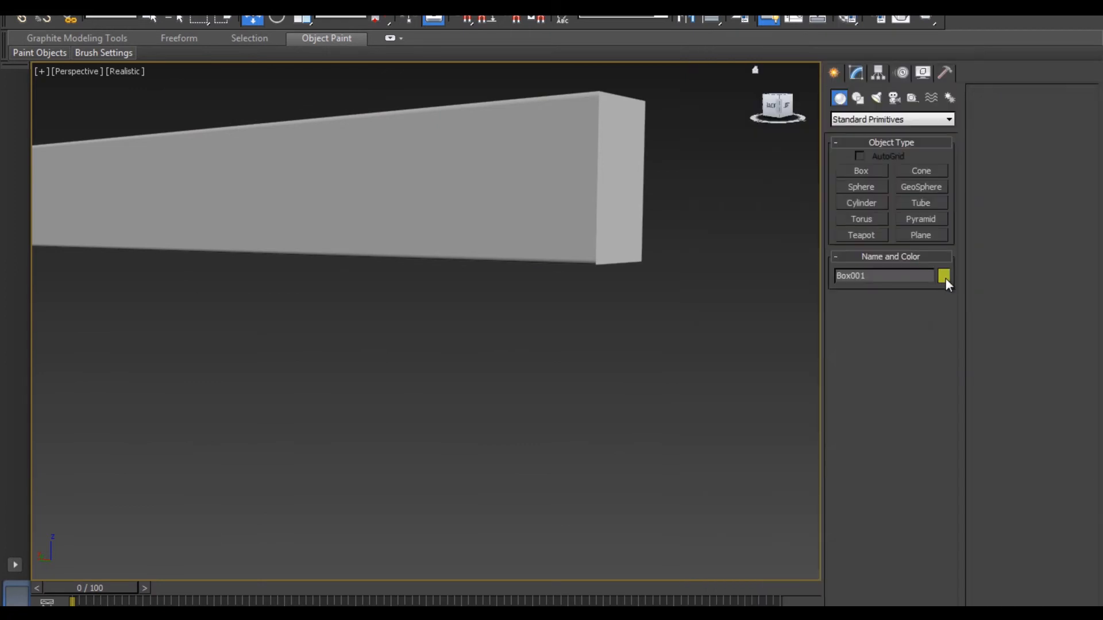
left_click(946, 280)
left_click(670, 350)
left_click(627, 401)
left_click(727, 433)
key("F4")
Step: Apply an Unwrap UVW modifier to the box
middle_click_drag(684, 333, 674, 376, "alt")
middle_click_drag(560, 435, 723, 437)
scroll(607, 430, "down", 6)
middle_click_drag(517, 430, 692, 429)
middle_click_drag(581, 436, 649, 424, "alt")
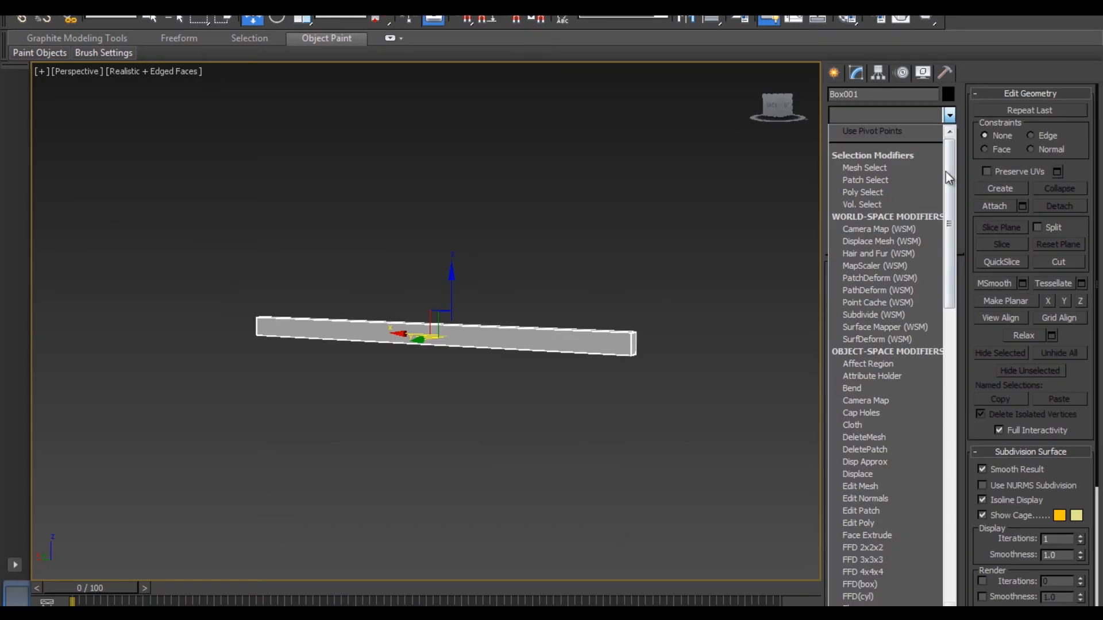
scroll(945, 172, "down", 10)
left_click(887, 456)
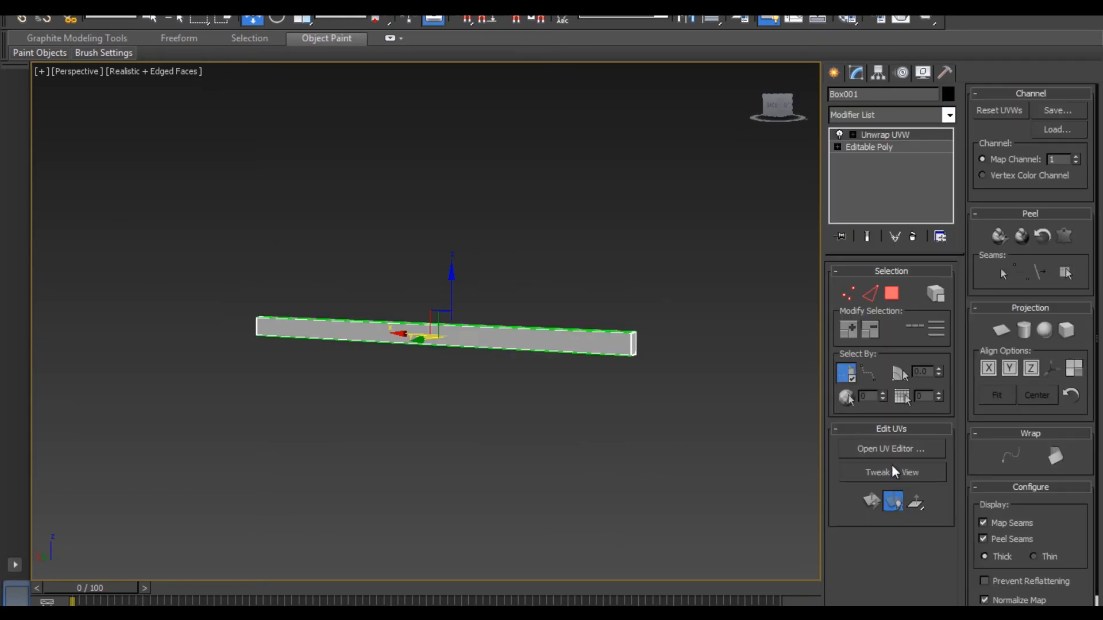
Step: Select the edge loop around the box's end face and convert it to a peel seam
scroll(672, 370, "up", 8)
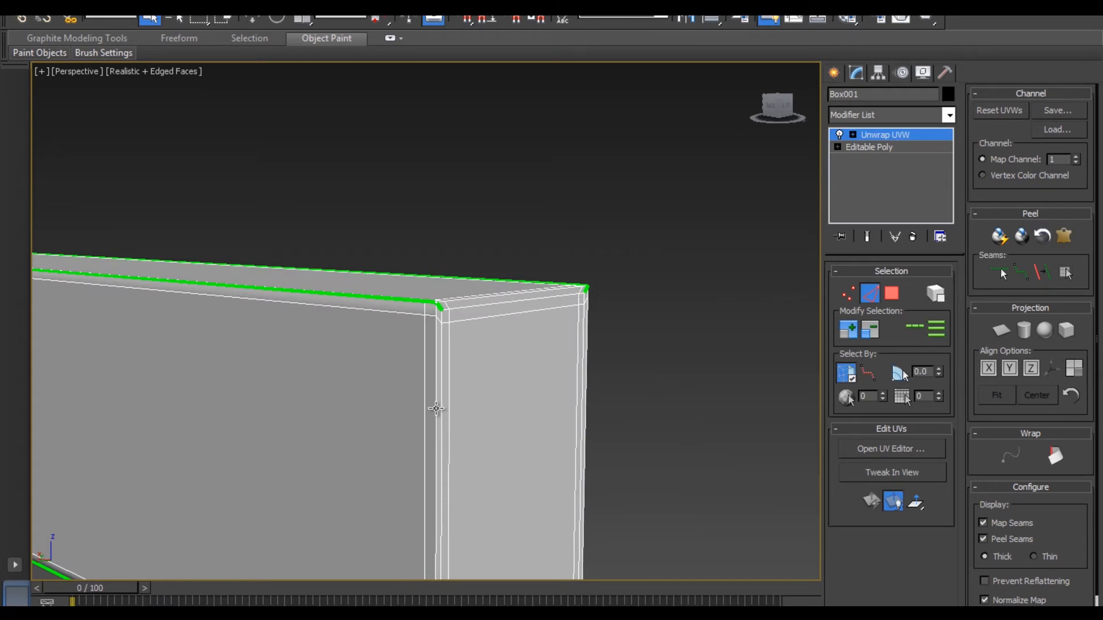
left_click(436, 409)
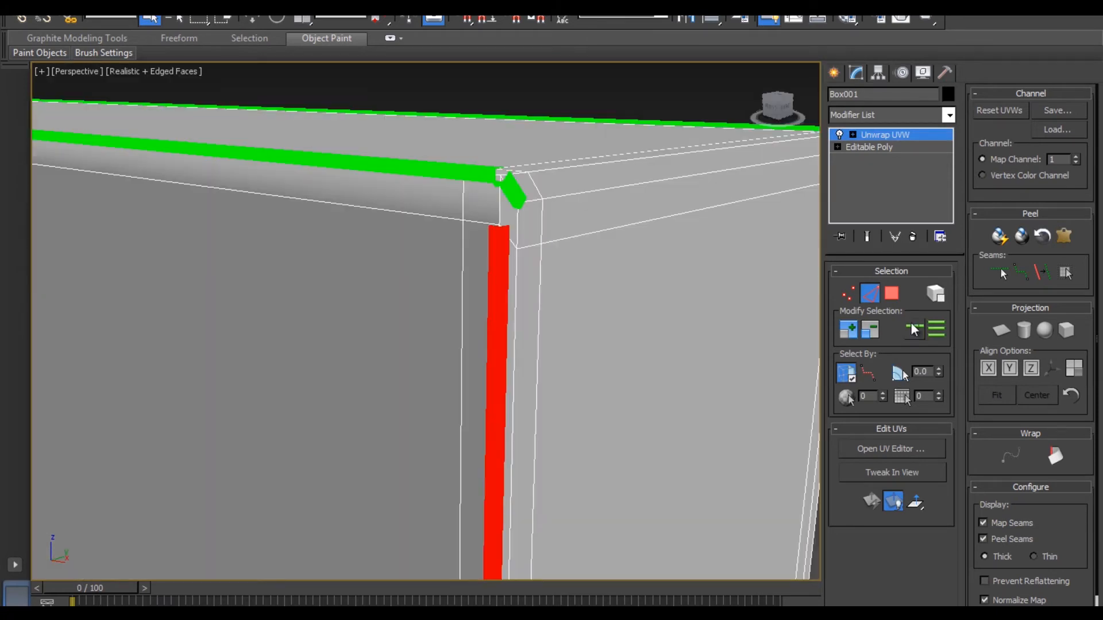
left_click(914, 328)
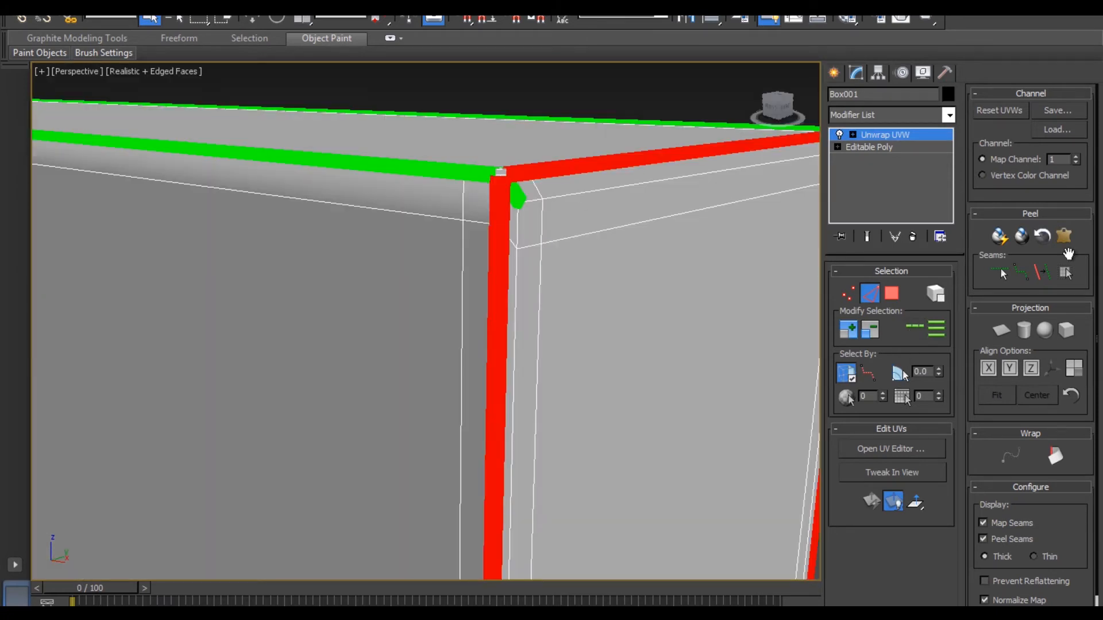
left_click(1042, 272)
Step: Convert the edges along one long upper side of the box to a peel seam
scroll(689, 339, "down", 10)
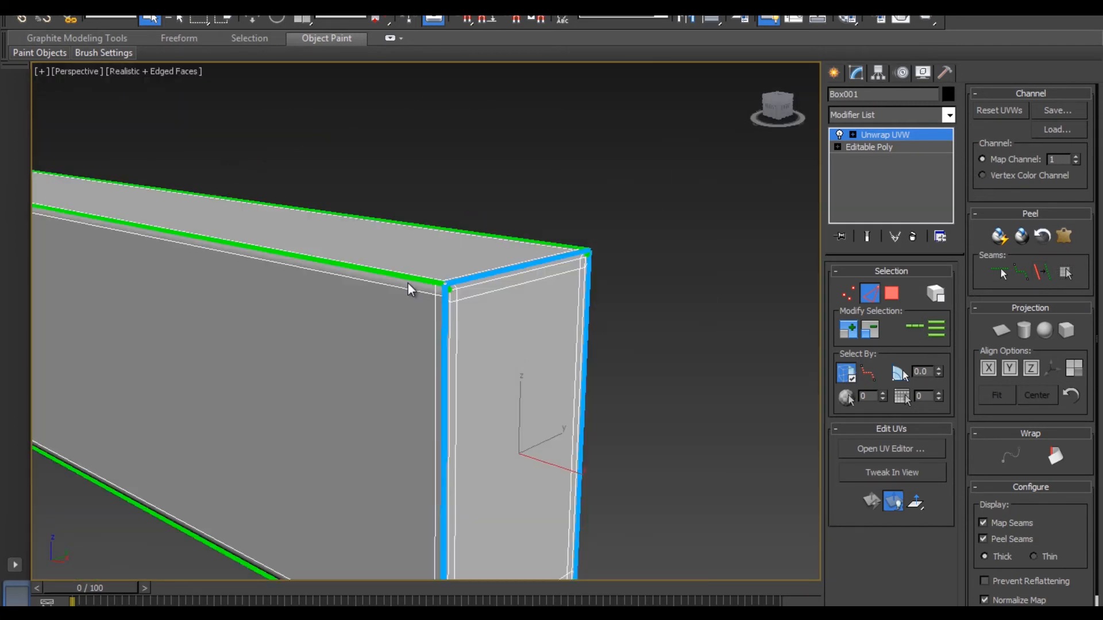
left_click(411, 277)
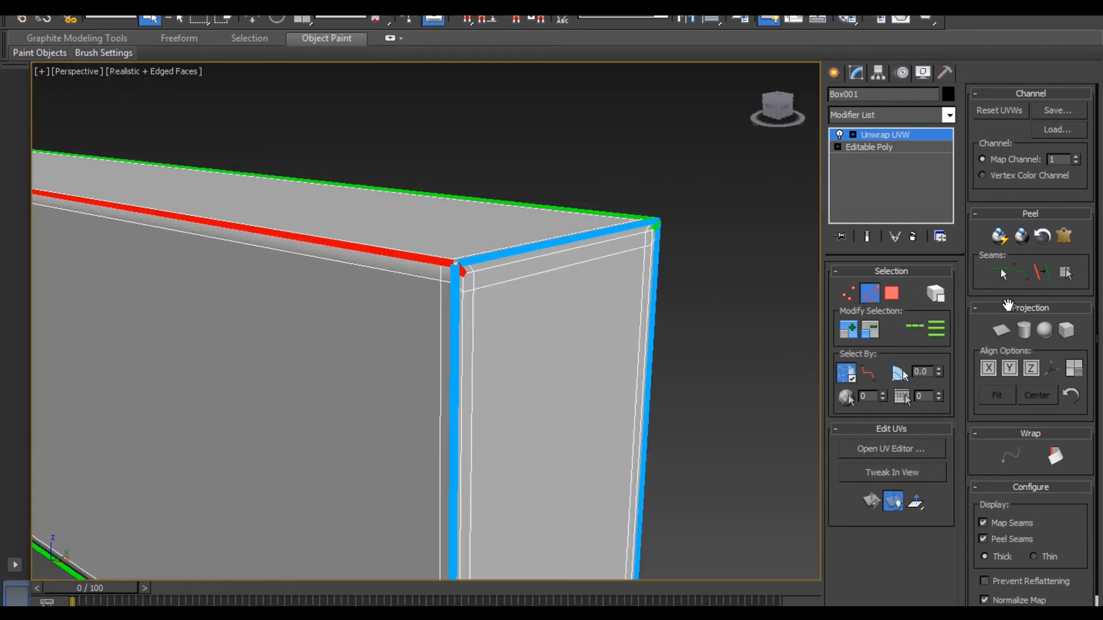
left_click(1042, 273)
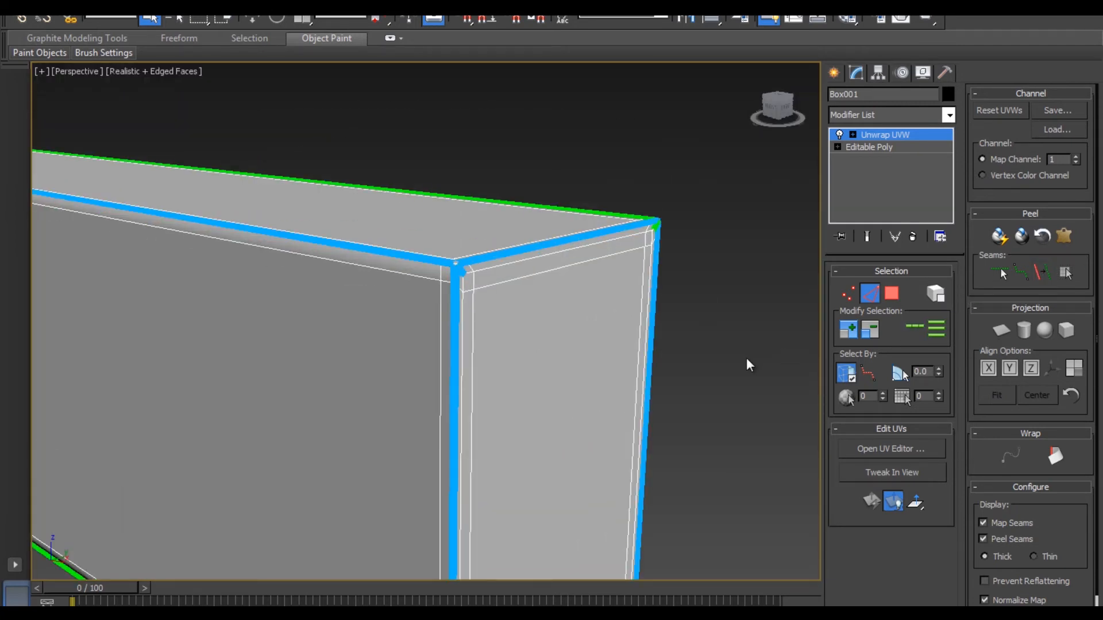
Step: Select the end face, expand the selection to the seams, and pelt map it
scroll(746, 363, "down", 5)
middle_click_drag(660, 376, 751, 423)
left_click(893, 293)
left_click(560, 395)
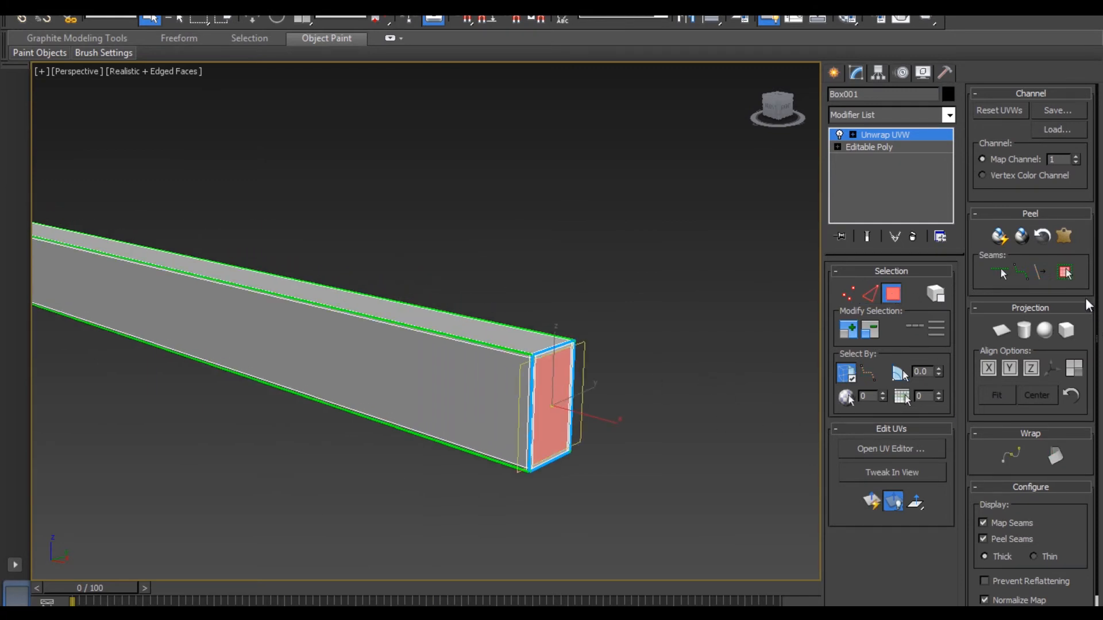
left_click(1065, 273)
left_click(1064, 236)
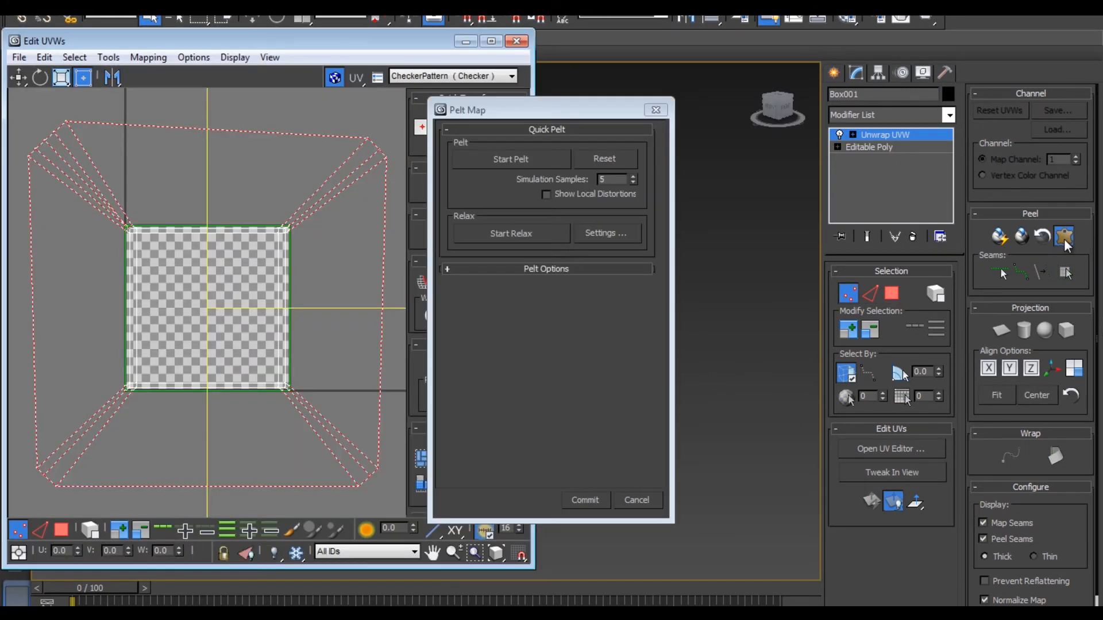
left_click(511, 164)
left_click(598, 501)
Step: Relax the pelted end face's UVs by face angles
left_click(108, 57)
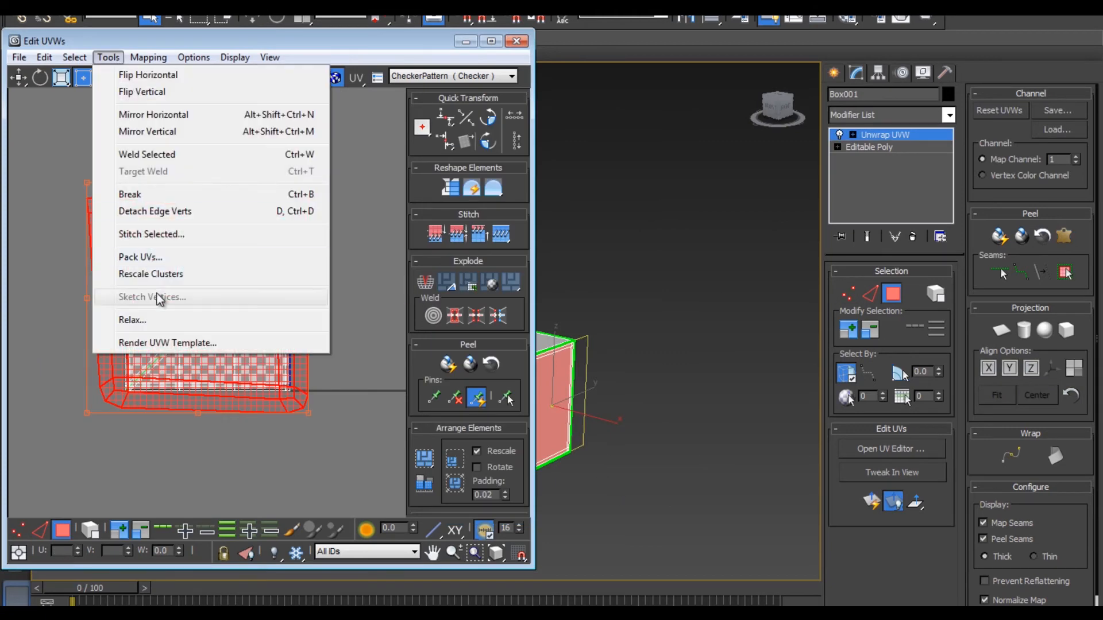
left_click(137, 320)
left_click(126, 101)
left_click(86, 113)
left_click(171, 168)
left_click(212, 77)
Step: Turn on element selection and move the relaxed end shell out of the texture tile
left_click(90, 529)
left_click_drag(225, 232, 89, 251)
scroll(327, 284, "down", 3)
left_click_drag(154, 273, 127, 197)
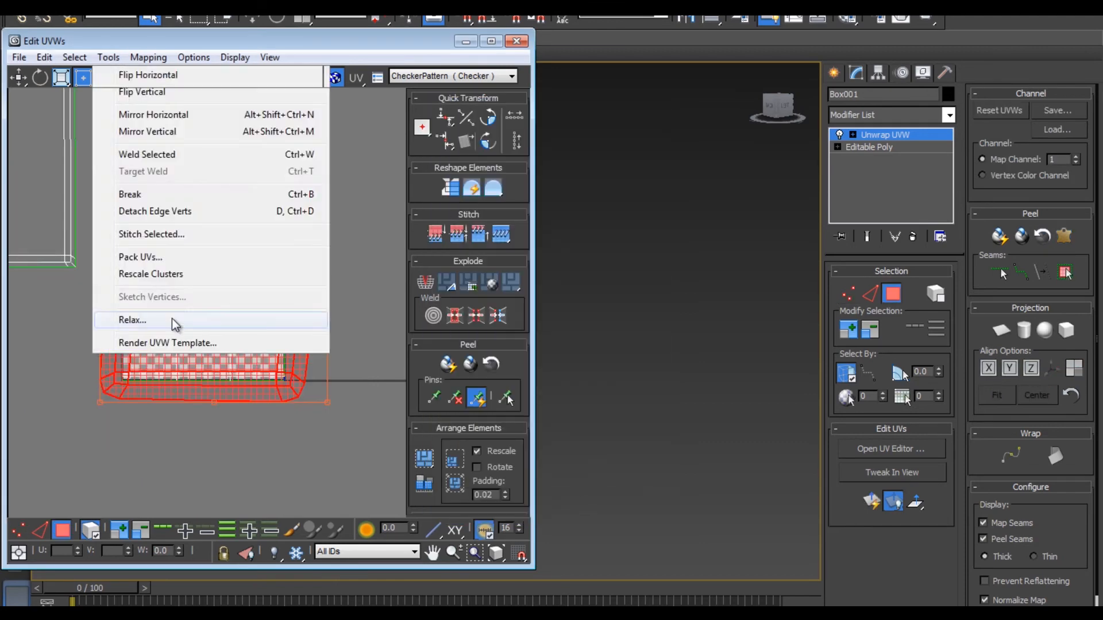
Step: Relax the opposite end's UV shell by face angles and close the Relax tool
left_click(128, 315)
left_click(178, 165)
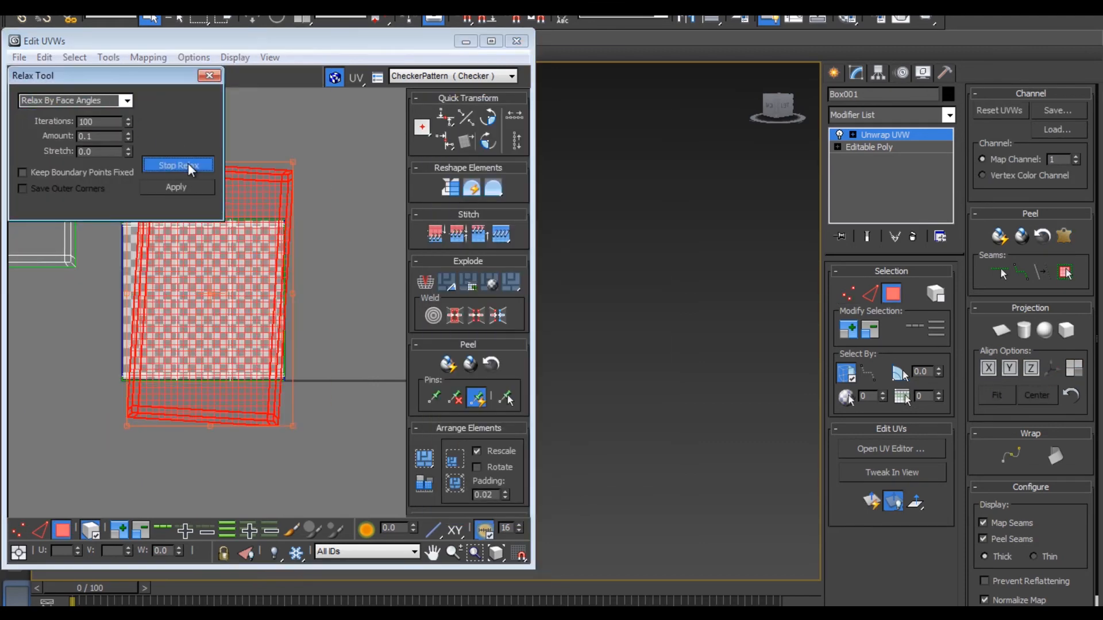
left_click(209, 76)
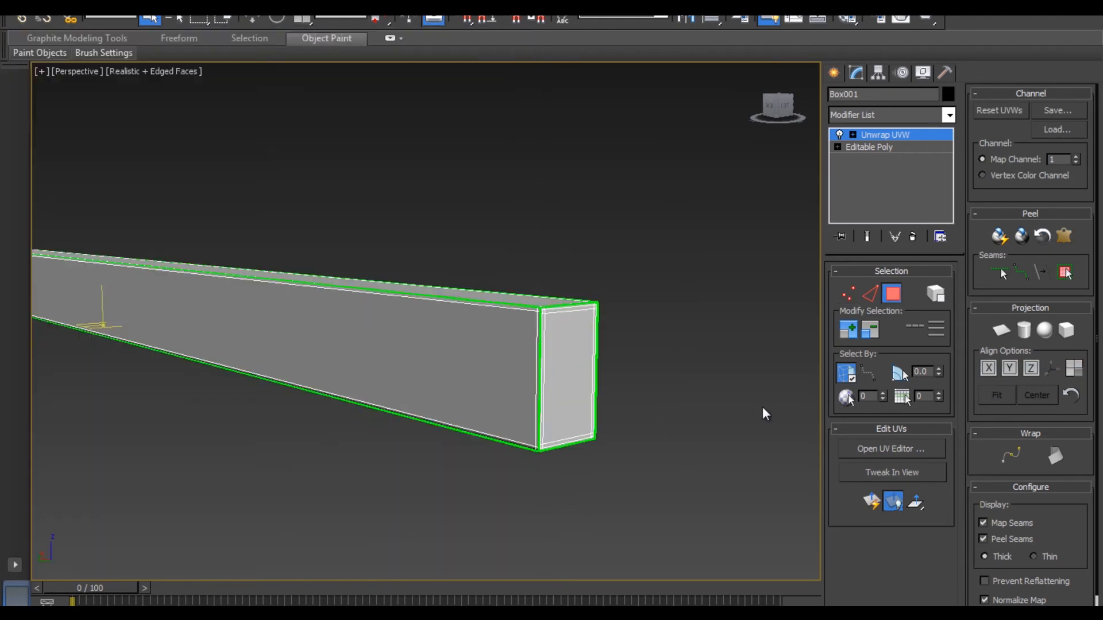
Step: Select the box's long side faces and pelt map them
left_click(425, 365)
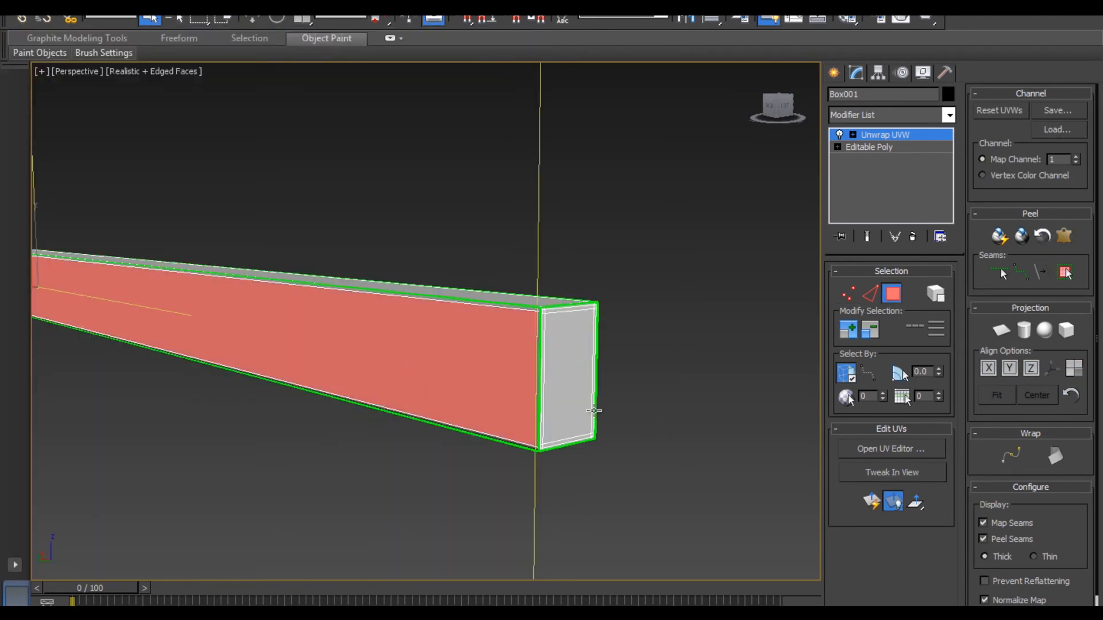
left_click(1063, 236)
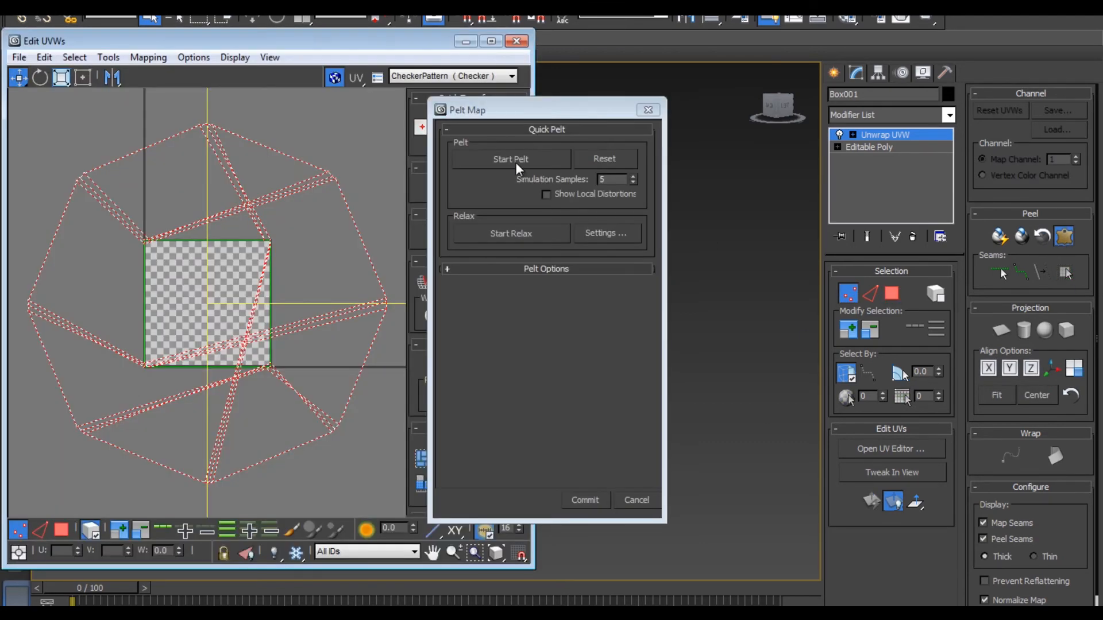
left_click(512, 160)
left_click(584, 499)
Step: Relax the long sides' pelted UVs into a straight strip
left_click(108, 57)
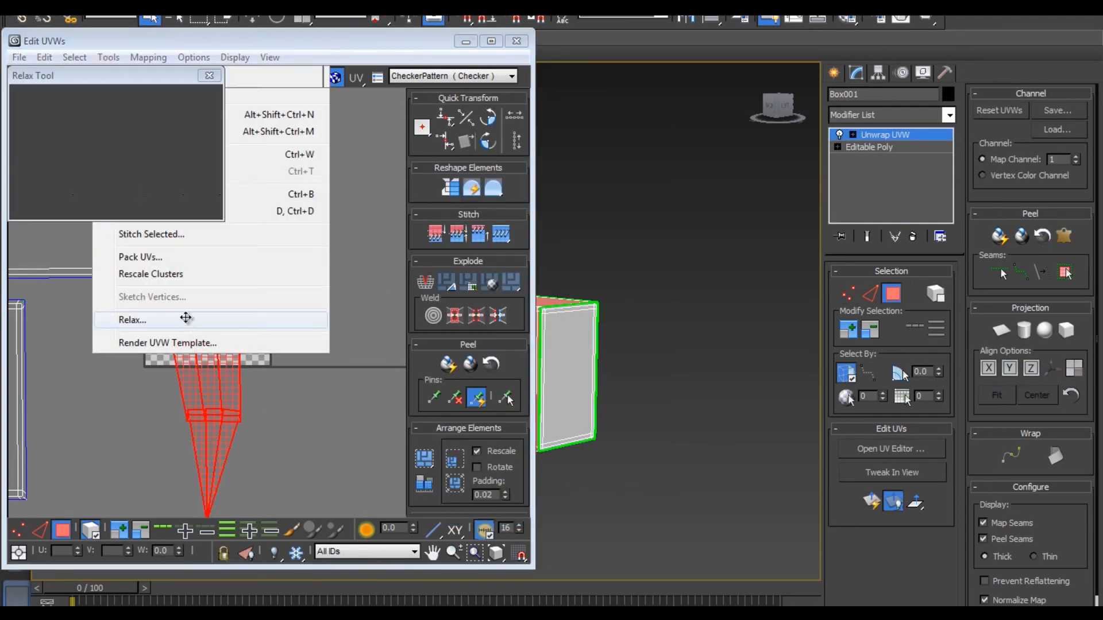
left_click(172, 320)
left_click(127, 100)
left_click(107, 137)
left_click(178, 164)
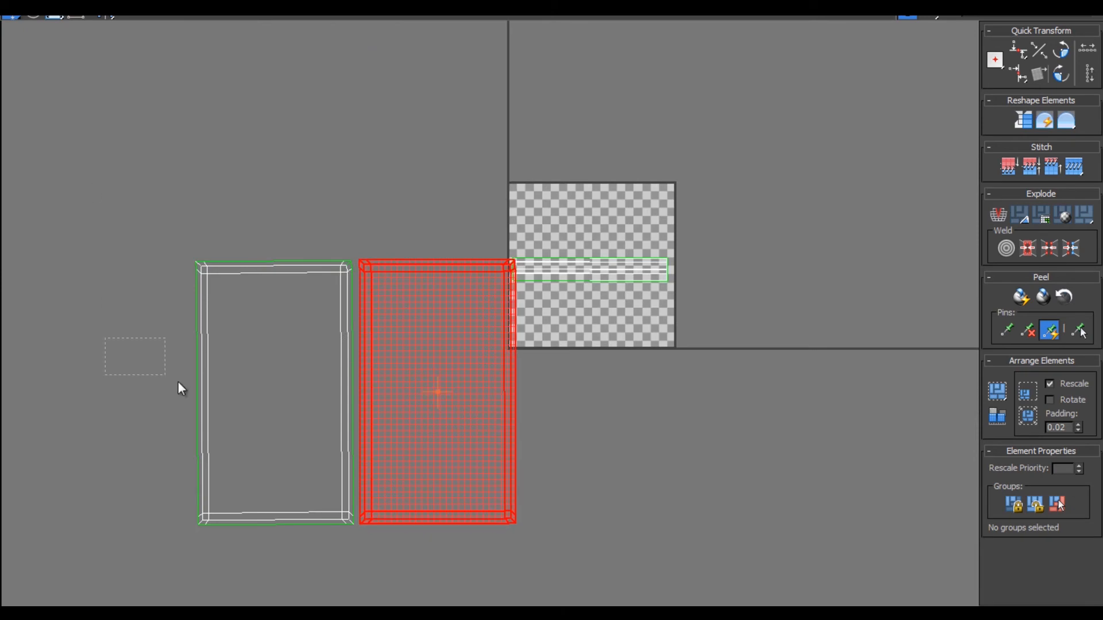
Step: Move both end shells into the texture tile just above the long strip and scale them down
left_click_drag(178, 386, 397, 490)
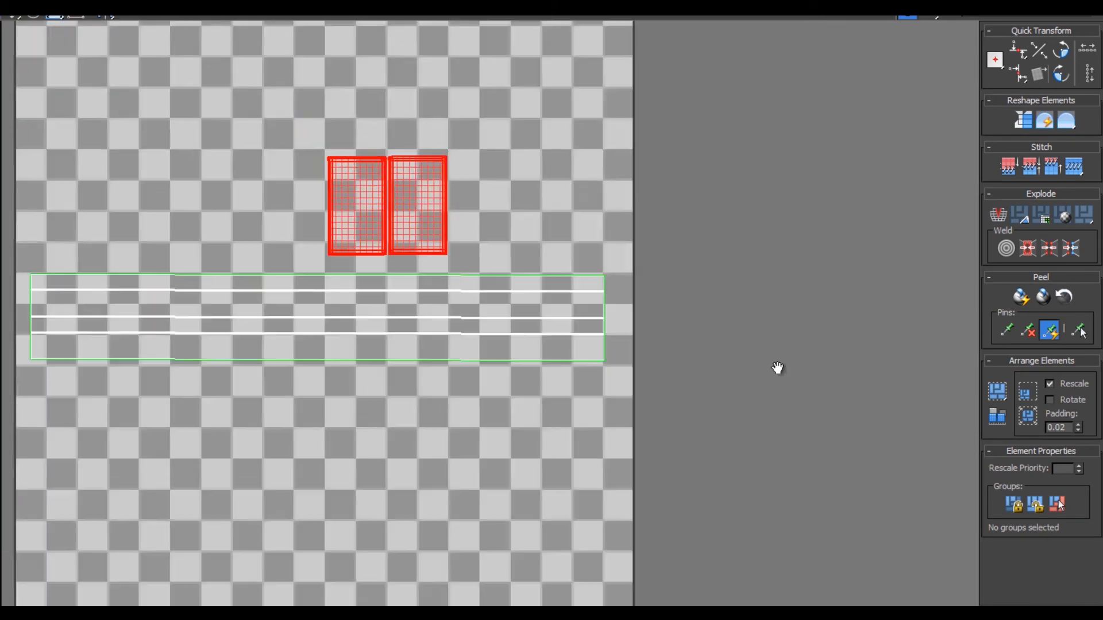
scroll(572, 237, "up", 2)
scroll(433, 182, "down", 4)
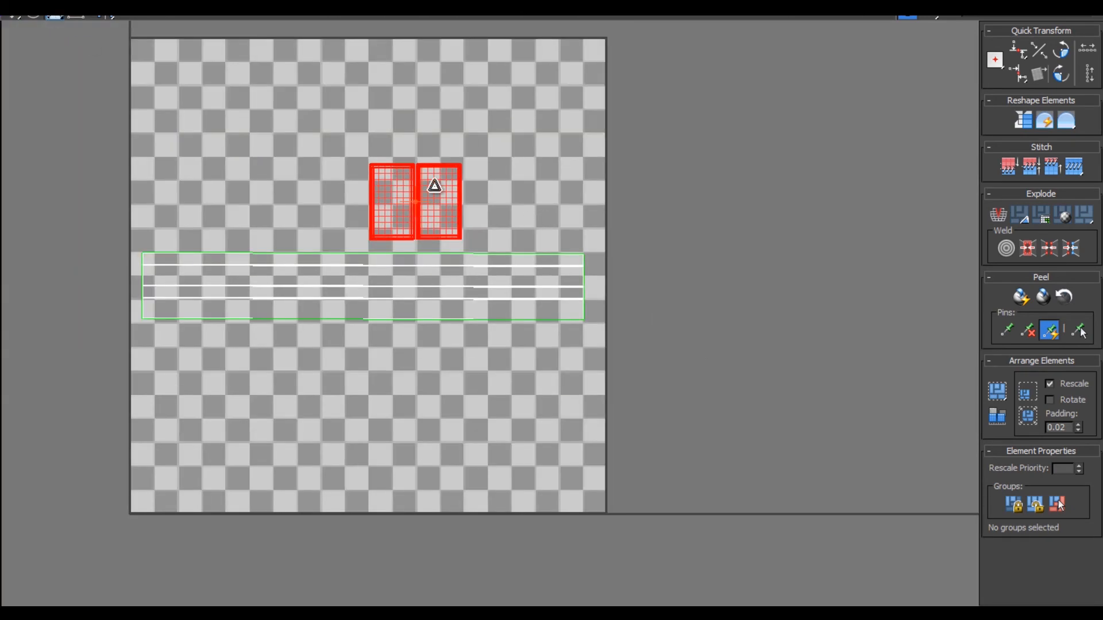
left_click_drag(429, 215, 423, 218)
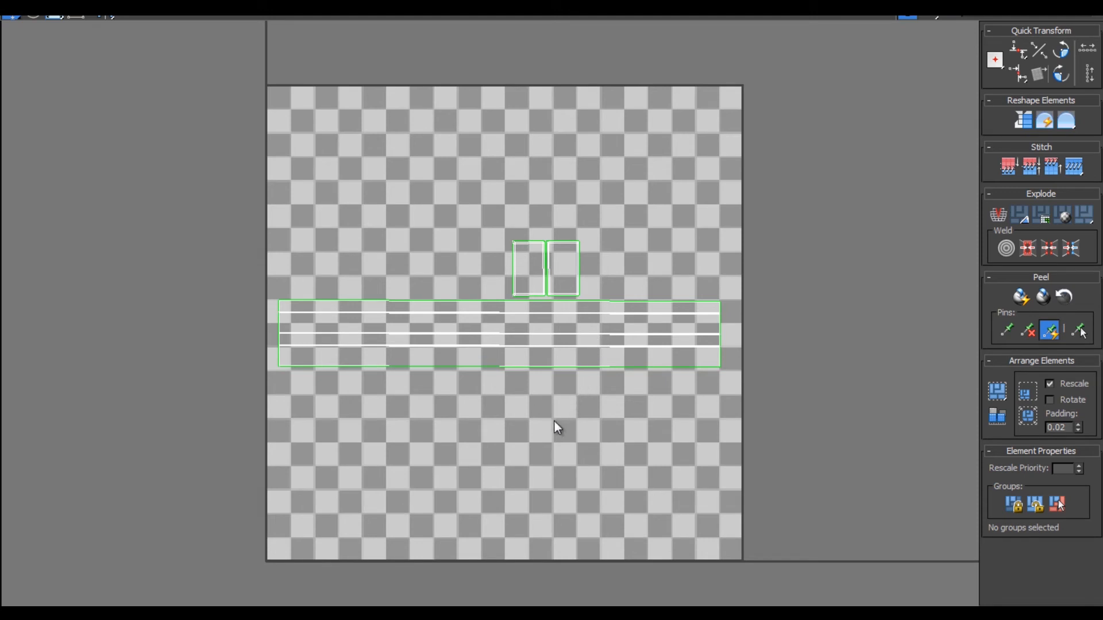
Step: Open the UVW template render settings and set the template width to 2048
left_click(99, 3)
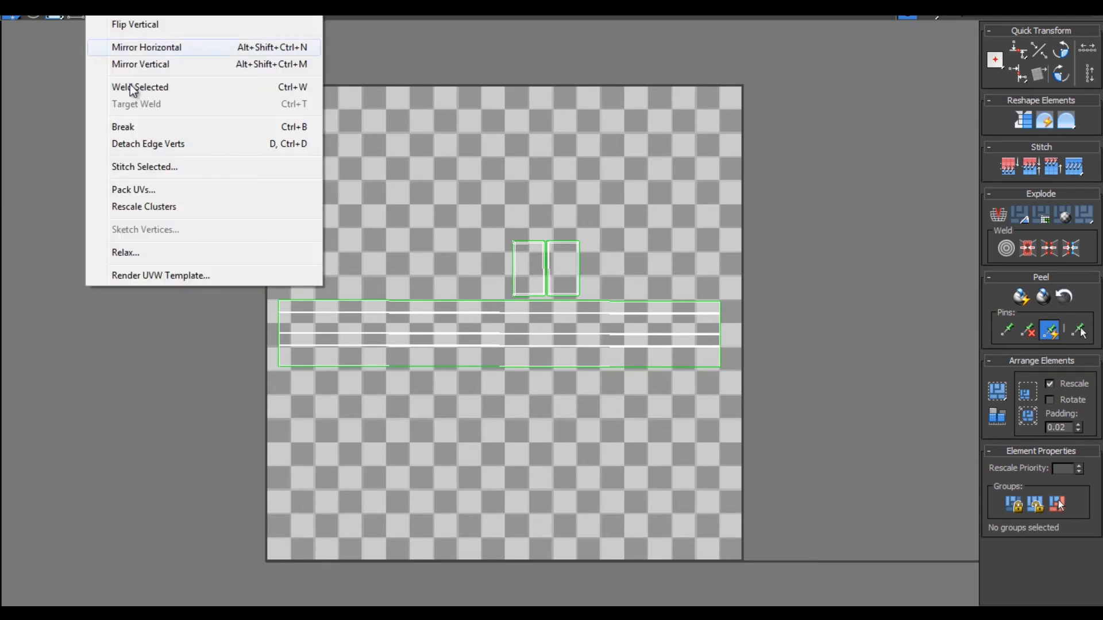
left_click(170, 274)
left_click_drag(83, 32, 50, 33)
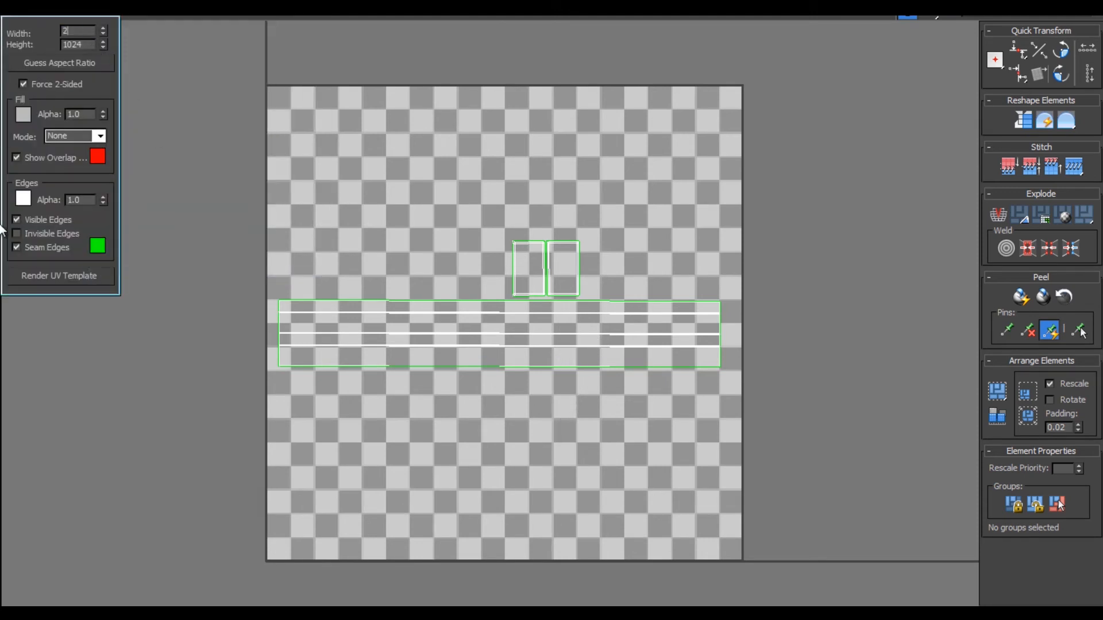
type("2048")
key("Tab")
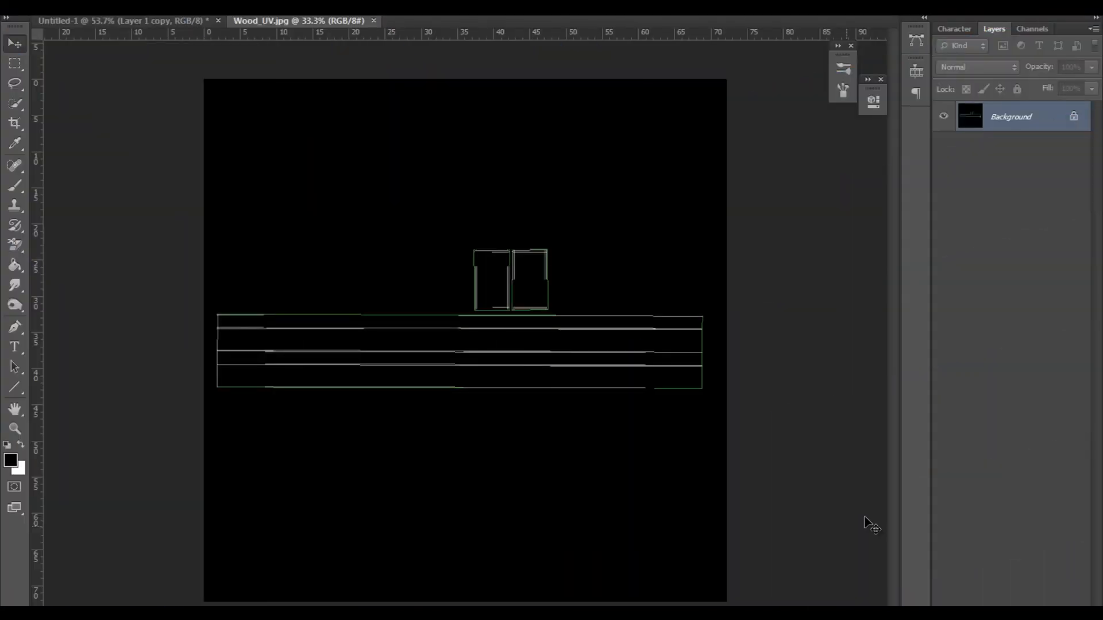
Step: Unlock the Wood_UV.jpg background layer, and fit the wood texture from Untitled-1 over the long UV strip
double_click(1014, 117)
left_click(689, 181)
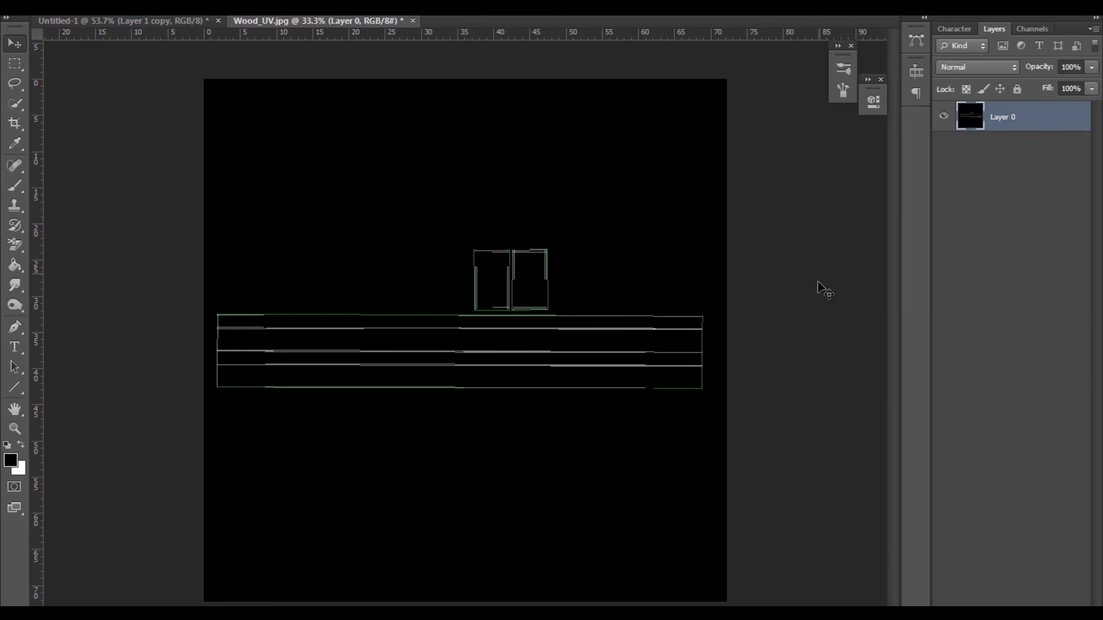
left_click(149, 21)
left_click_drag(453, 307, 451, 333)
key("ctrl+t")
left_click_drag(699, 369, 705, 371)
left_click_drag(462, 374, 461, 399)
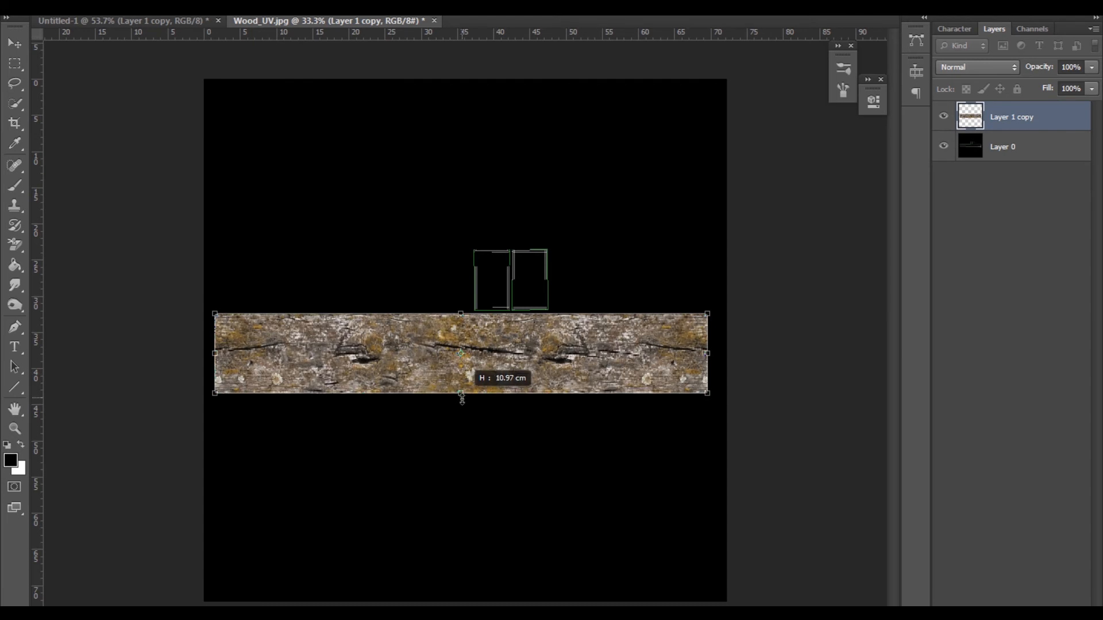
key("Return")
Step: Copy the wood strip over the two end shells, and place the UV template layer on top, locked, in Screen mode
left_click_drag(557, 350, 549, 268, "alt")
left_click(1028, 189)
left_click_drag(1028, 188, 1052, 117)
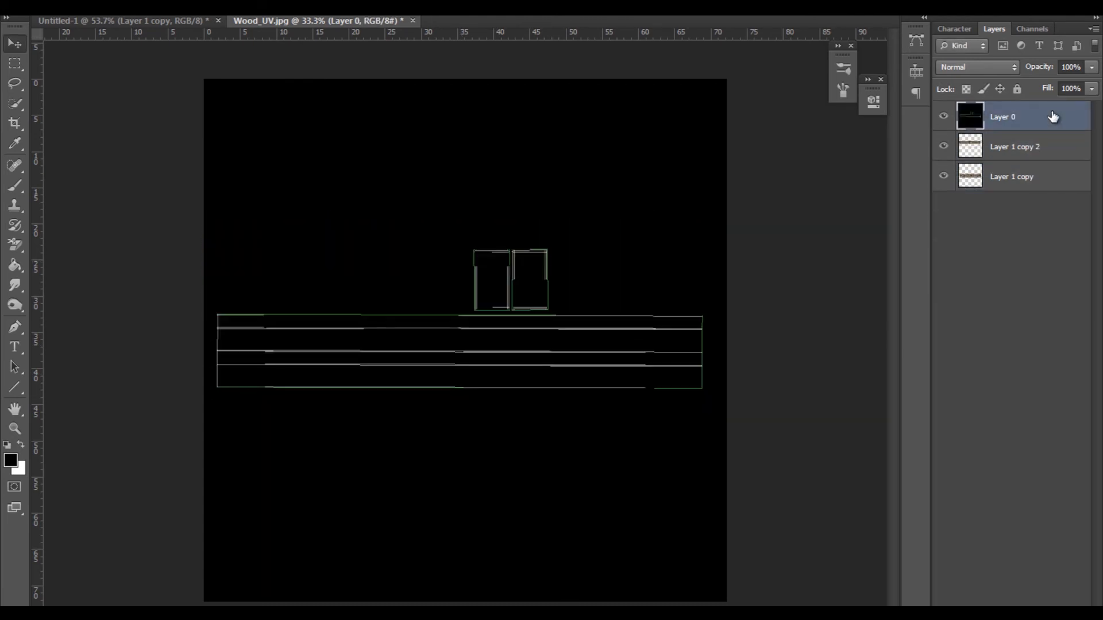
left_click(976, 68)
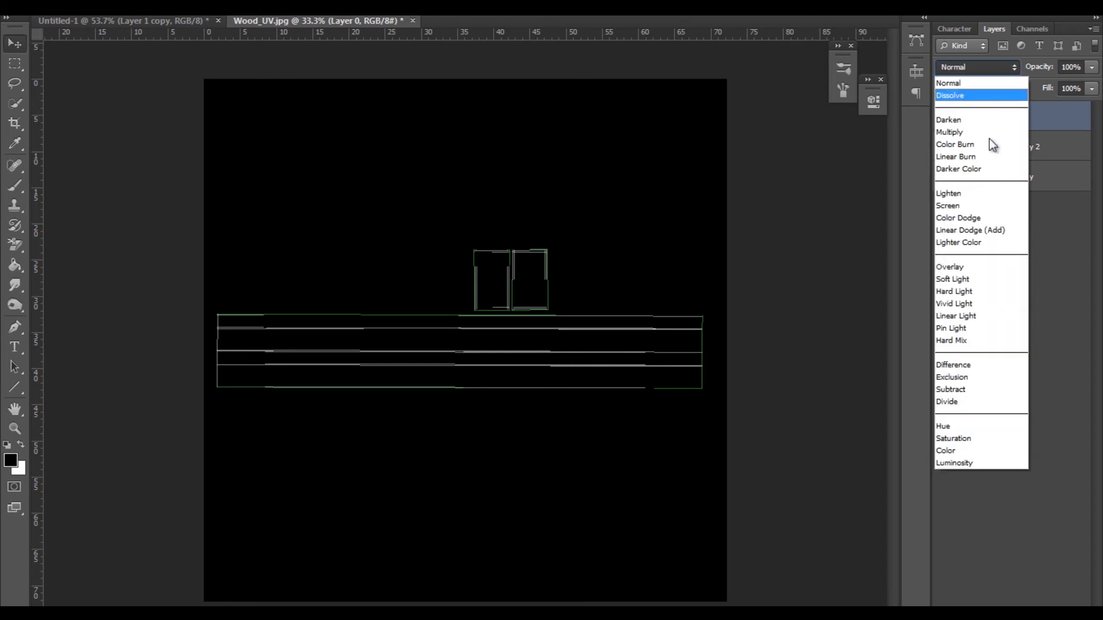
left_click(970, 205)
left_click(1017, 90)
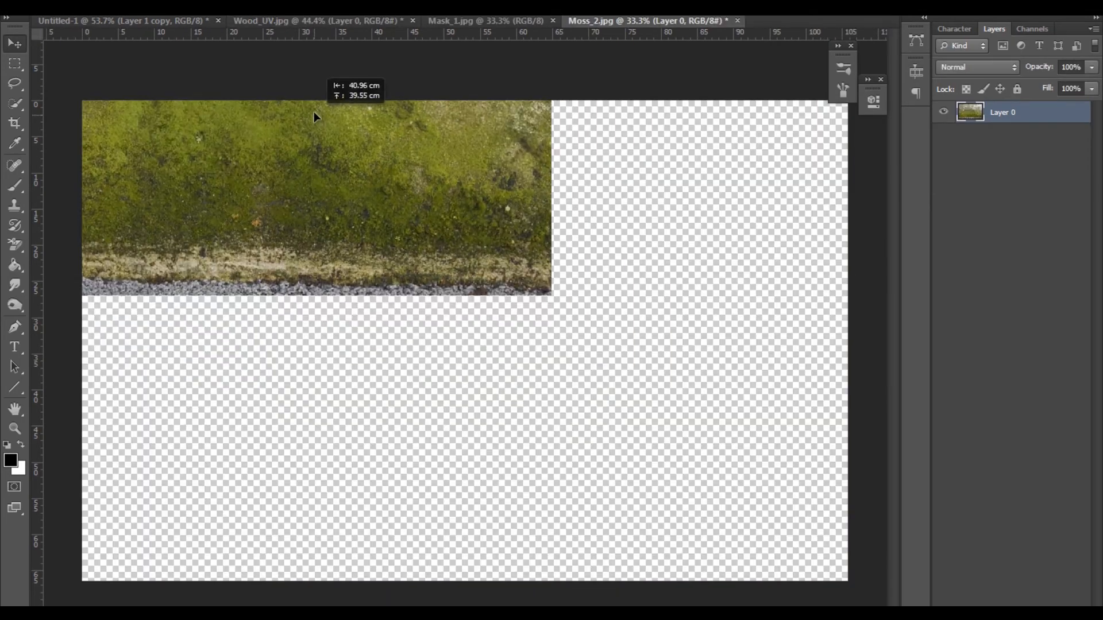
Step: Bring the moss texture from Moss_2.jpg into Wood_UV.jpg, directly beneath the UV template layer, and scale it down over the wood
left_click_drag(316, 92, 501, 324)
key("ctrl+bracketleft")
scroll(598, 278, "down", 4, "alt")
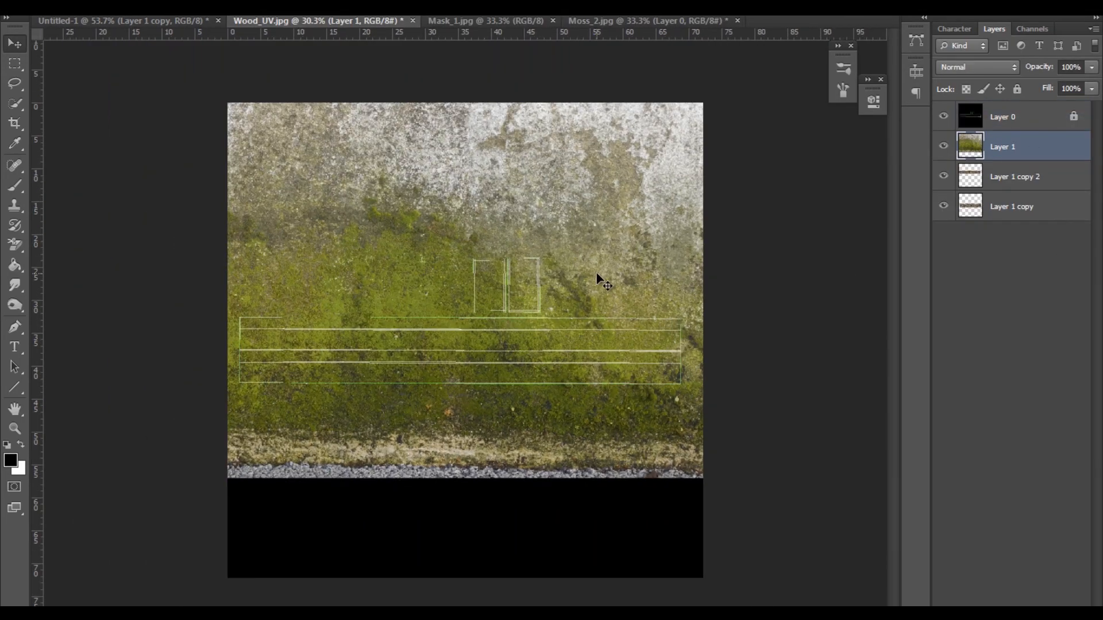
key("ctrl+t")
left_click_drag(117, 113, 543, 360, "shift")
key("Return")
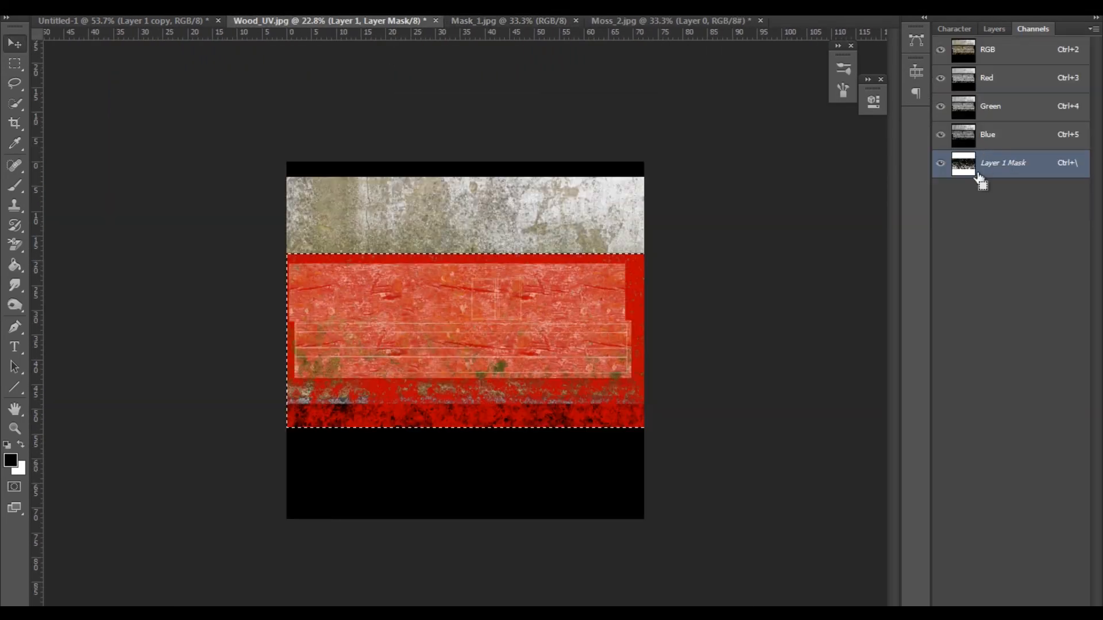
Step: Shift the moss layer's mask pattern upward and delete the excess moss above and below the wood
left_click_drag(575, 270, 571, 251)
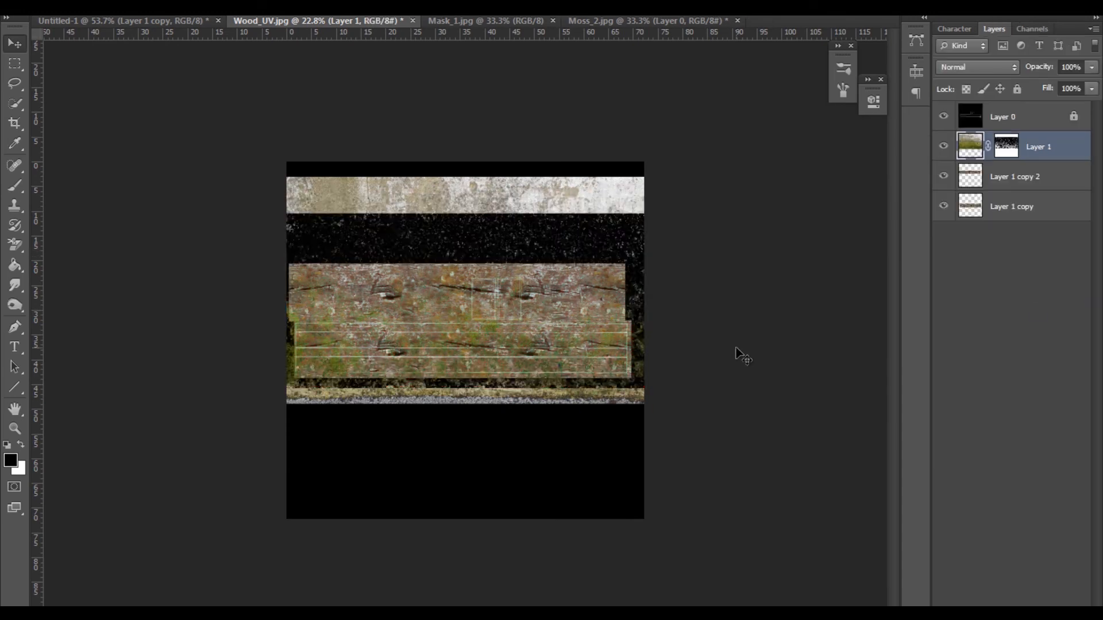
key("ctrl+0")
scroll(769, 355, "down", 2, "alt")
key("m")
left_click_drag(211, 94, 773, 233)
key("Delete")
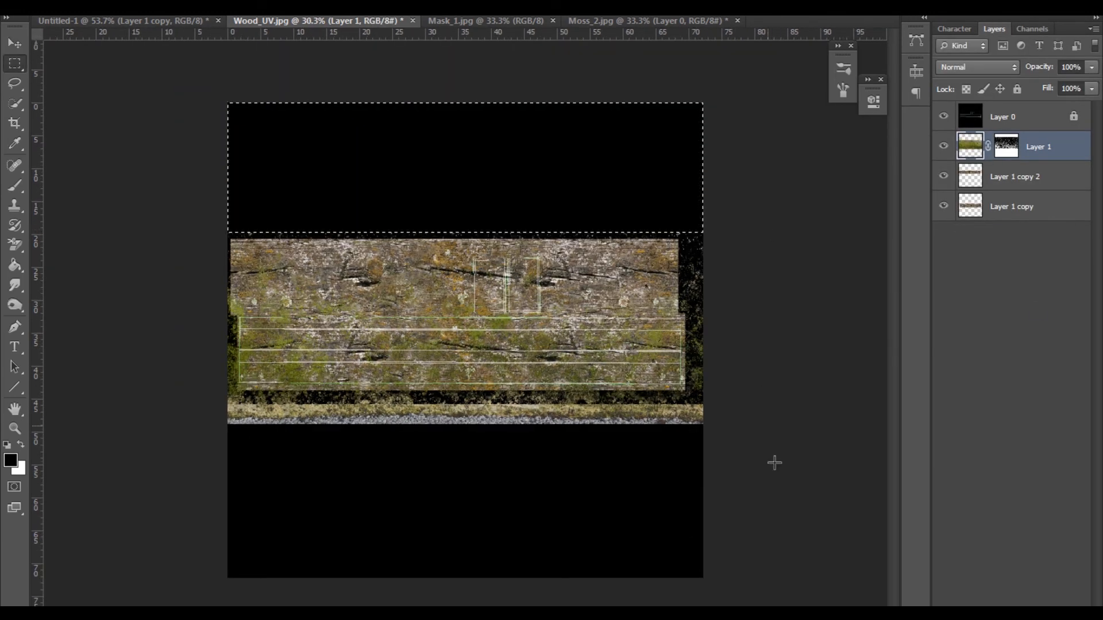
left_click_drag(769, 516, 106, 395)
key("Delete")
Step: Apply the moss layer's mask, duplicate the layer to strengthen the moss, and clear the selection
key("v")
scroll(517, 362, "up", 3, "alt")
right_click(1007, 146)
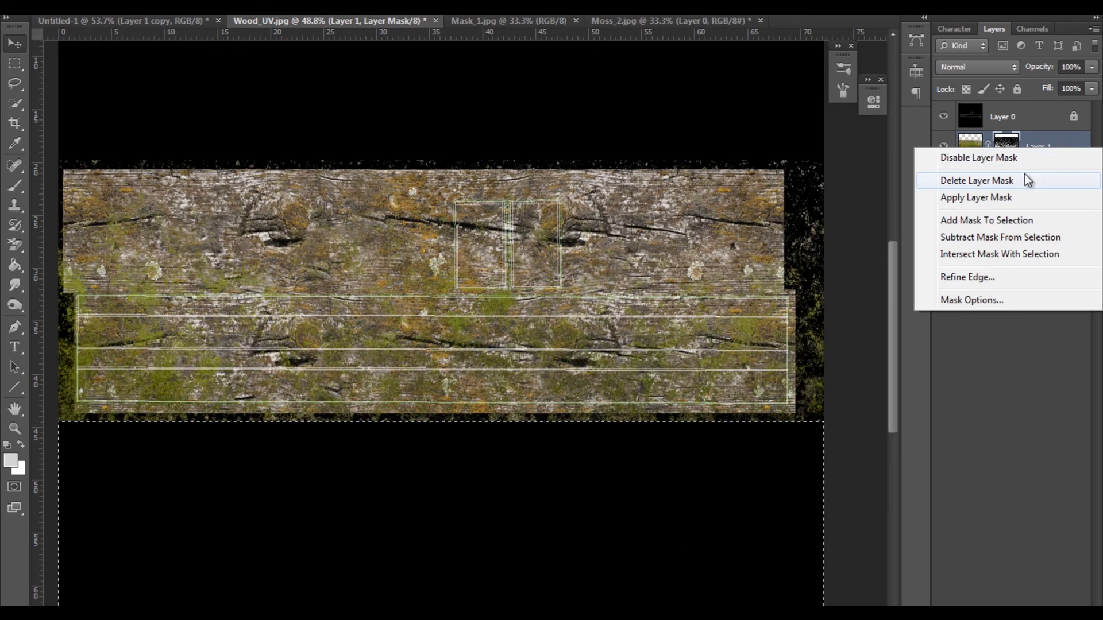
left_click(1006, 201)
left_click_drag(1037, 158, 1064, 601)
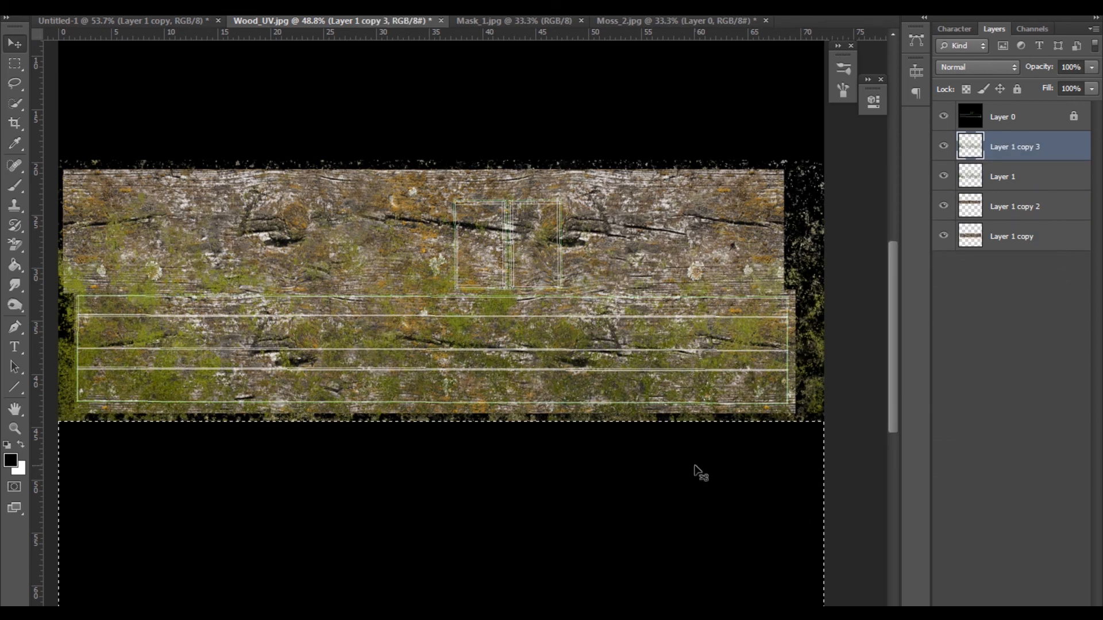
key("ctrl+d")
scroll(583, 362, "down", 4, "alt")
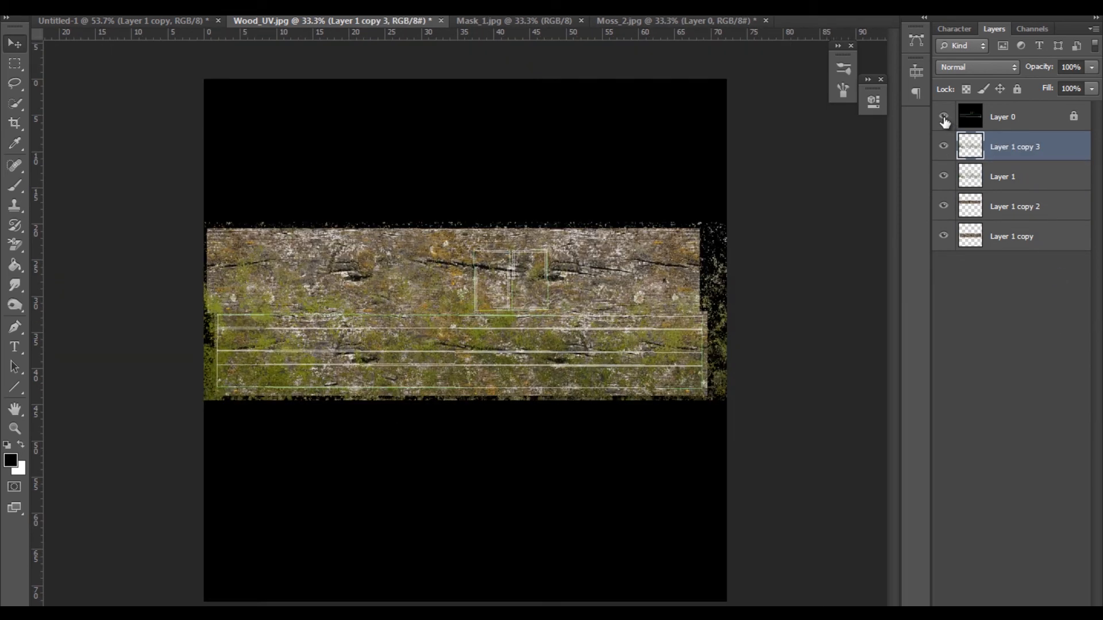
Step: Hide the UV template layer and both moss layers so only the wood layers show
left_click(943, 118)
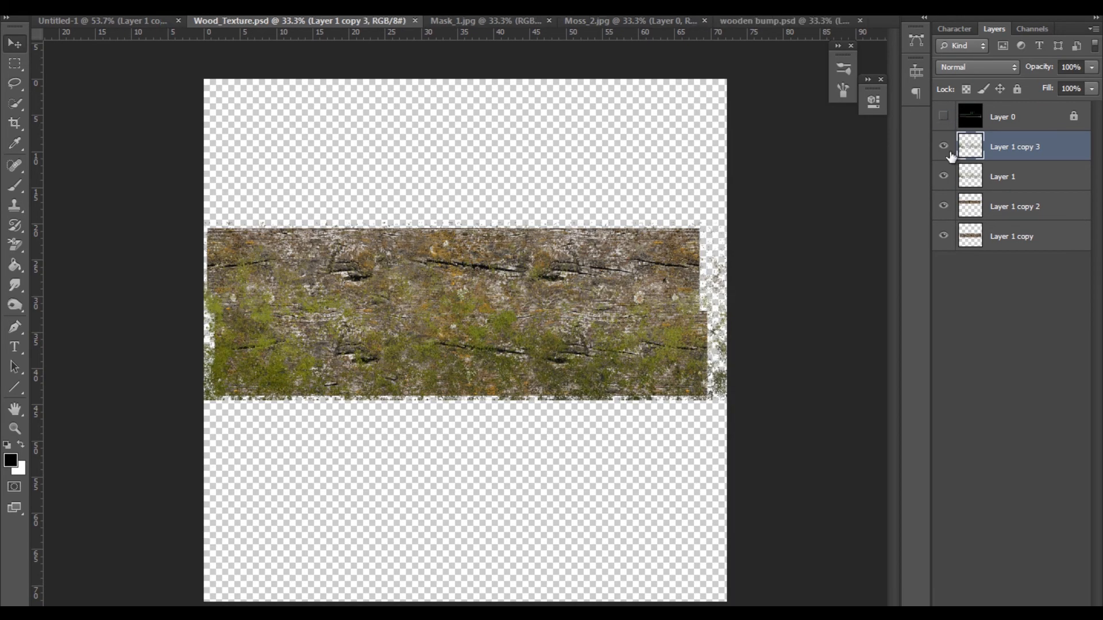
left_click(943, 147)
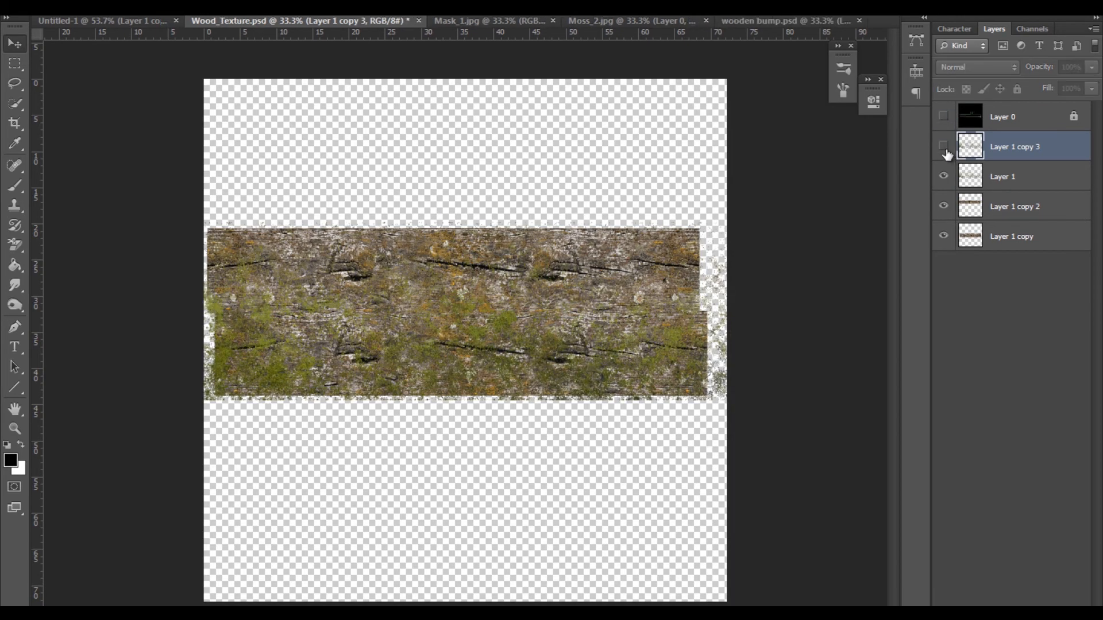
left_click(944, 177)
scroll(982, 196, "up", 3, "alt")
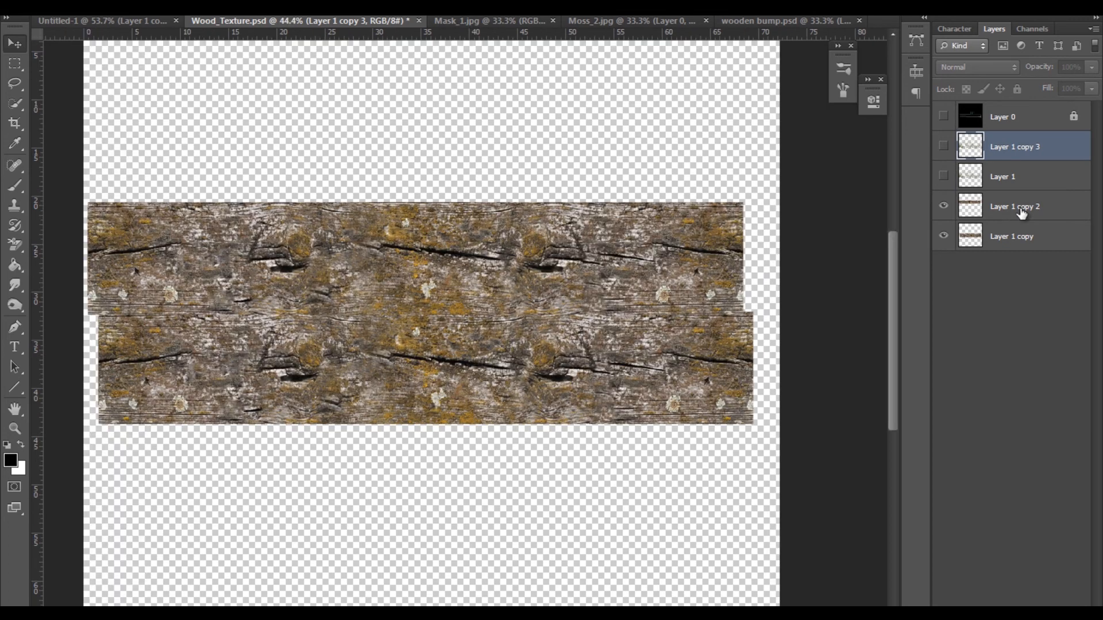
Step: Merge the two wood layers into one and desaturate the merged layer
left_click(1022, 209)
left_click(1012, 243, "shift")
key("ctrl+e")
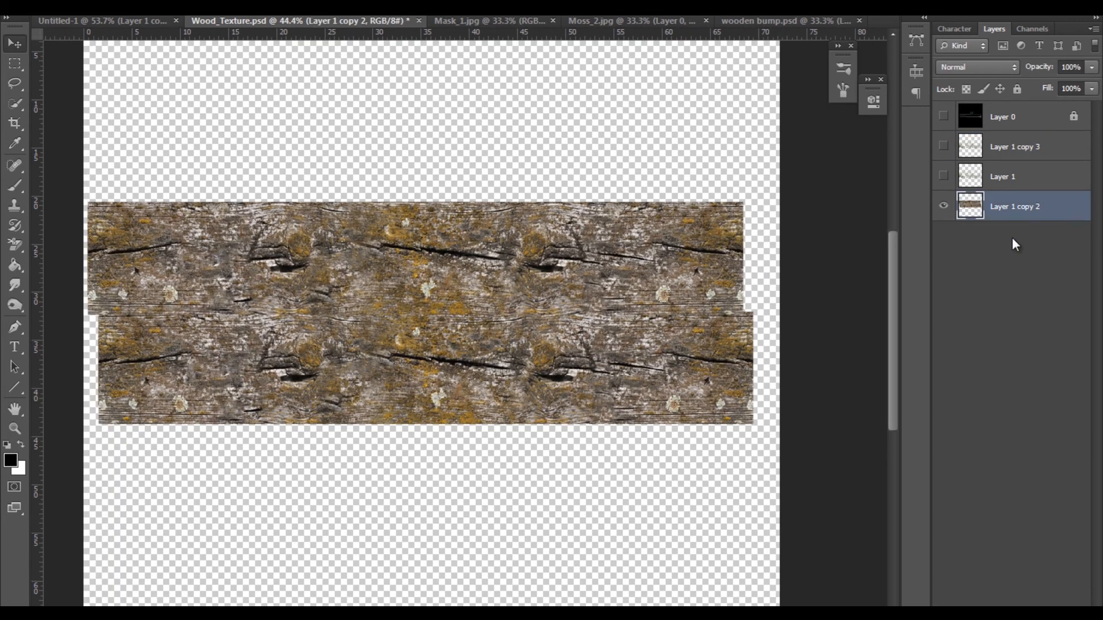
key("ctrl+shift+u")
Step: Add a Levels adjustment layer above the desaturated wood and shift its input sliders to lower values
left_click(1012, 612)
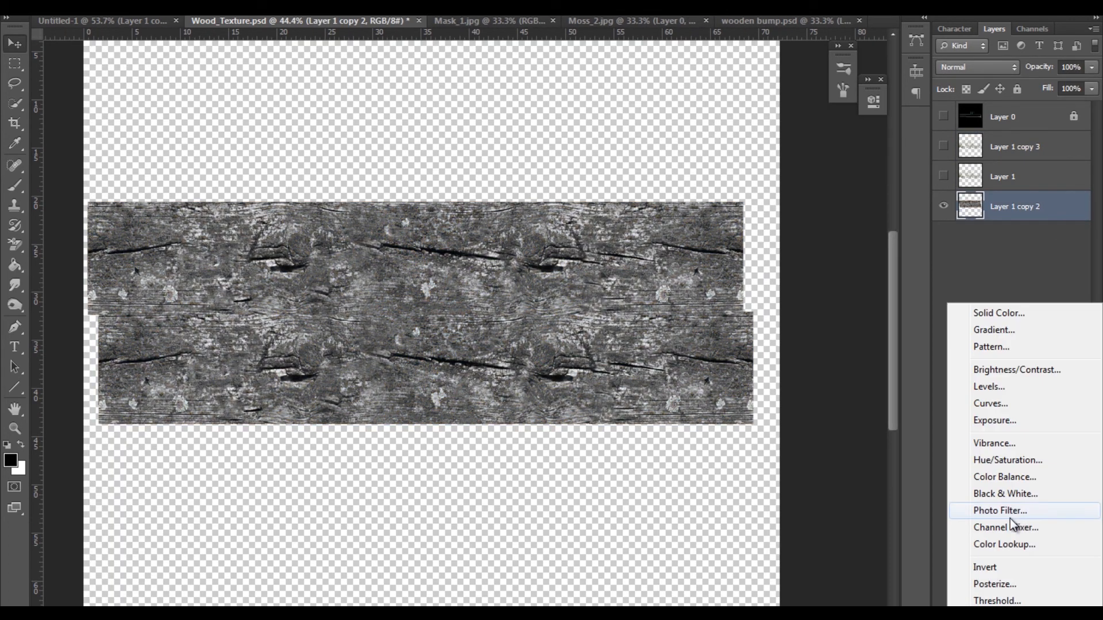
left_click(997, 388)
left_click_drag(776, 201, 723, 203)
left_click_drag(836, 201, 770, 204)
scroll(552, 310, "down", 1, "alt")
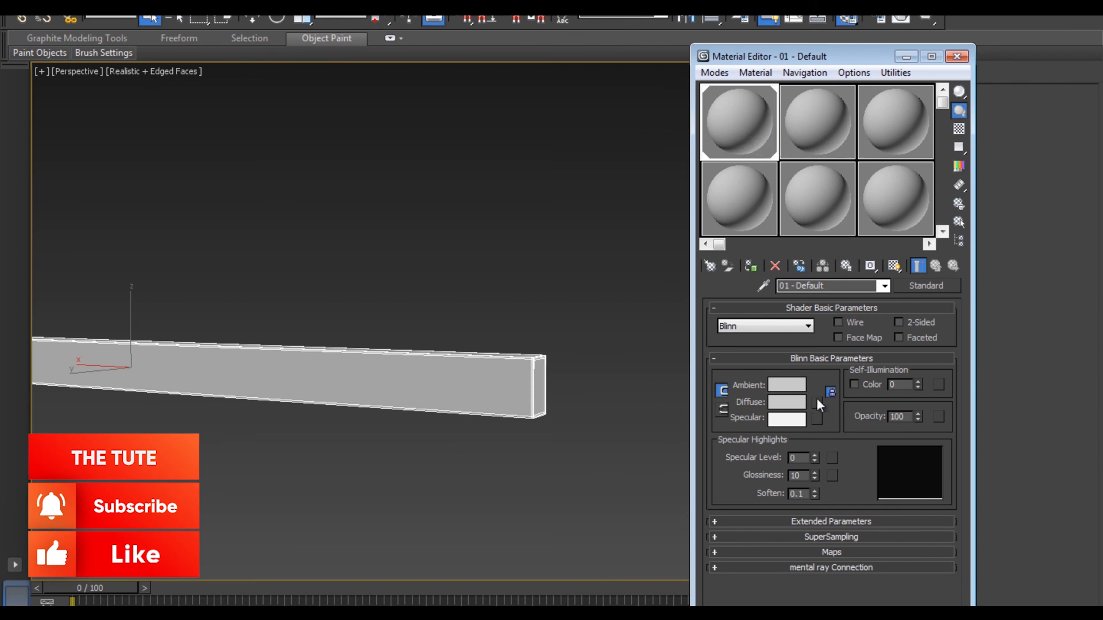
Step: In 3ds Max, load Wood_Texture.psd as the material's diffuse bitmap and display the textured box without edged faces
left_click(815, 404)
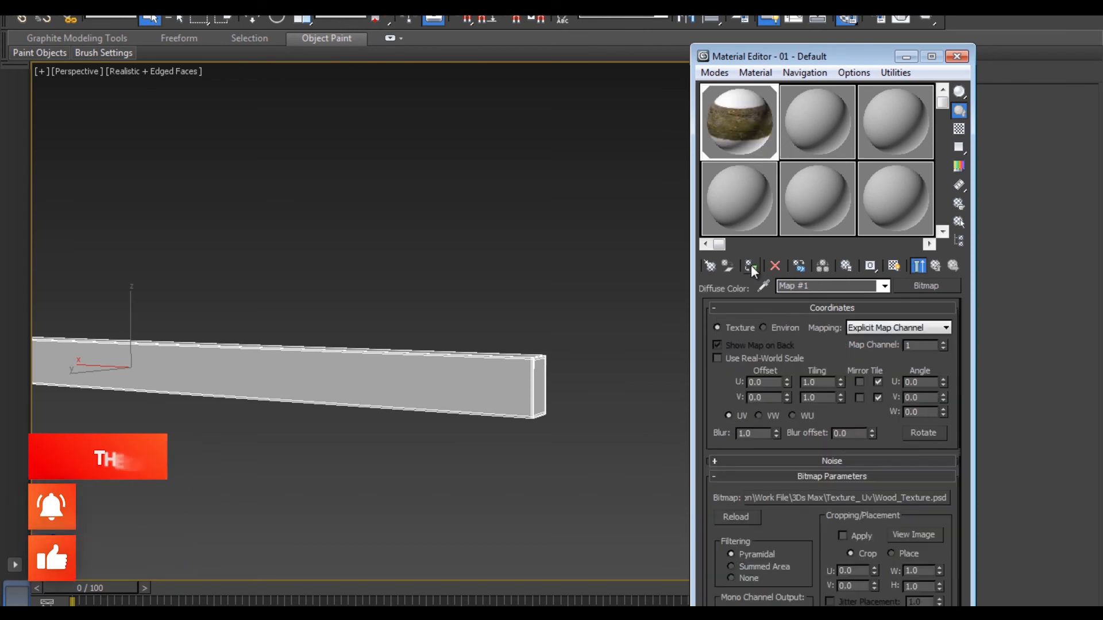
left_click(894, 265)
key("F4")
middle_click_drag(470, 486, 392, 377, "alt")
scroll(393, 375, "up", 4)
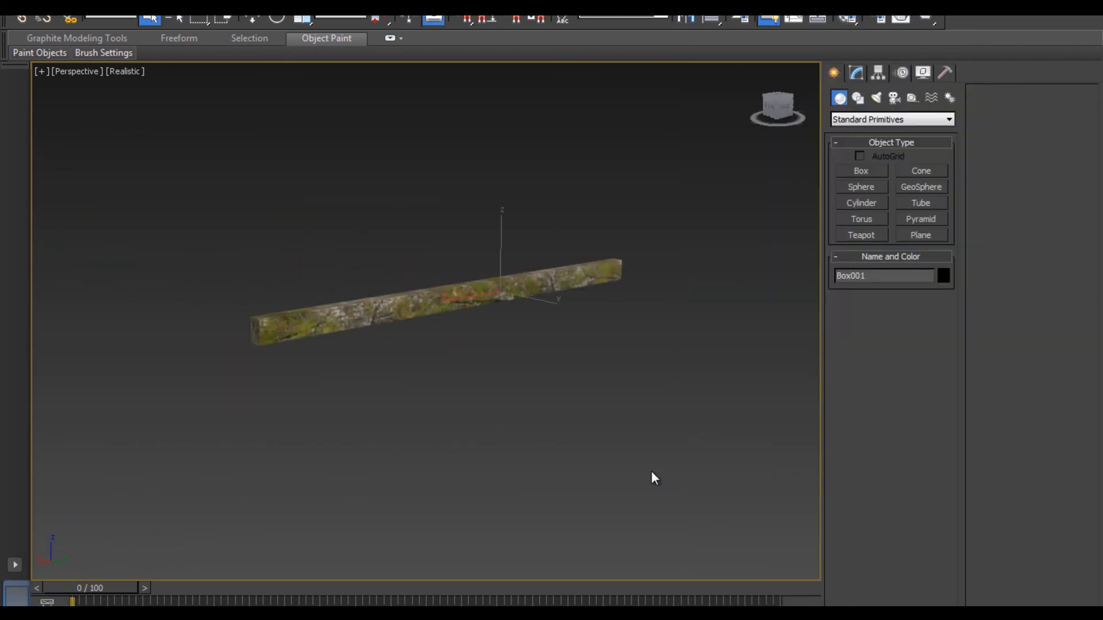